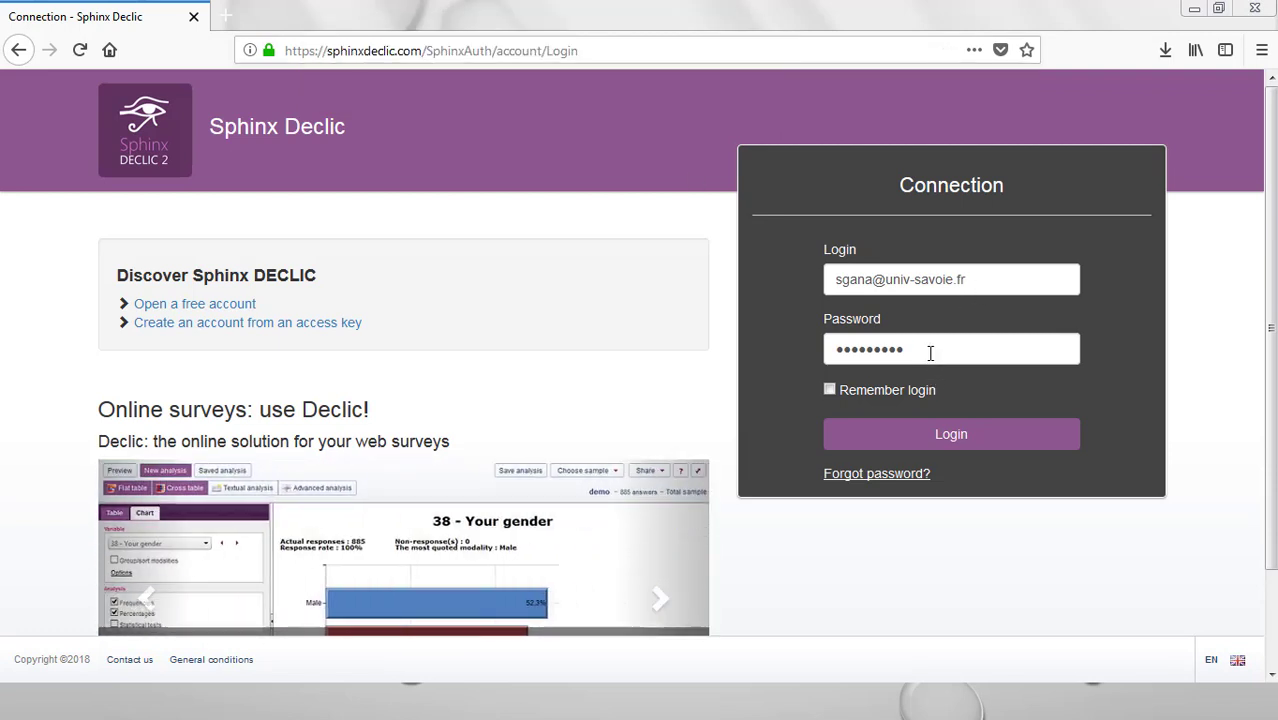
# - Log in and start a new blank survey named "krakow" with the title "Tourism in Krakow"
pyautogui.click(970, 439)
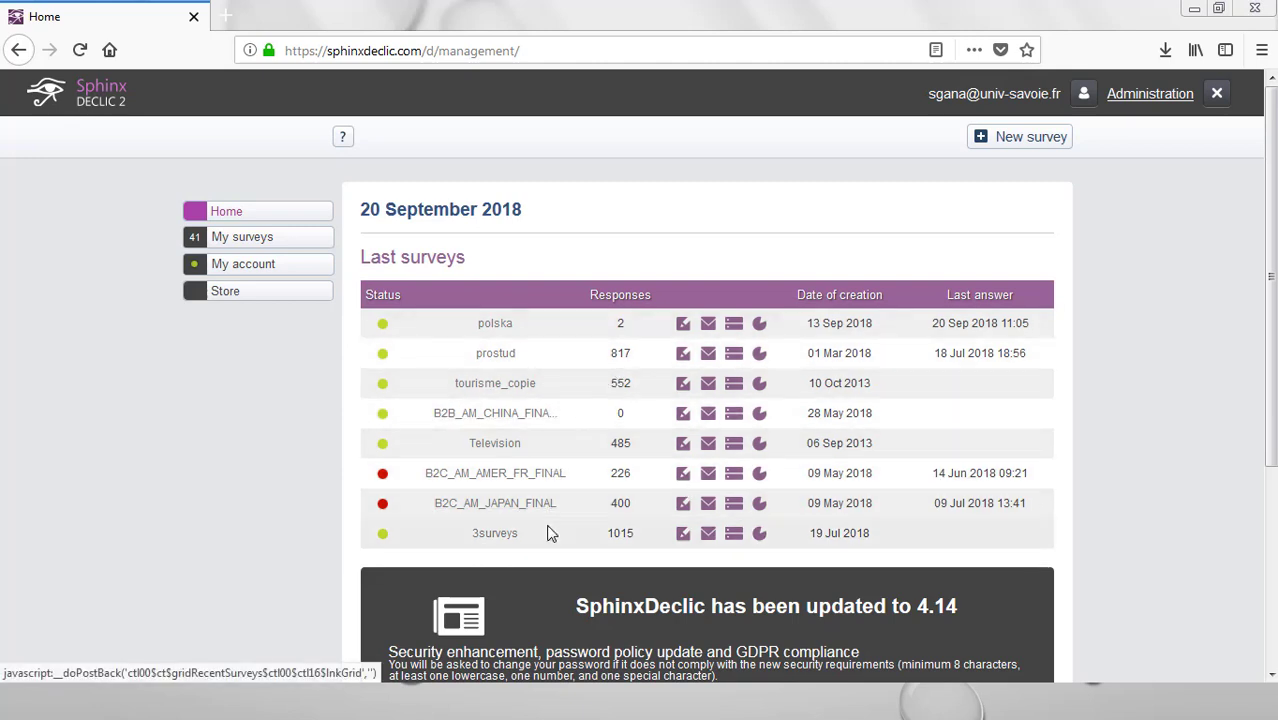
pyautogui.click(1034, 147)
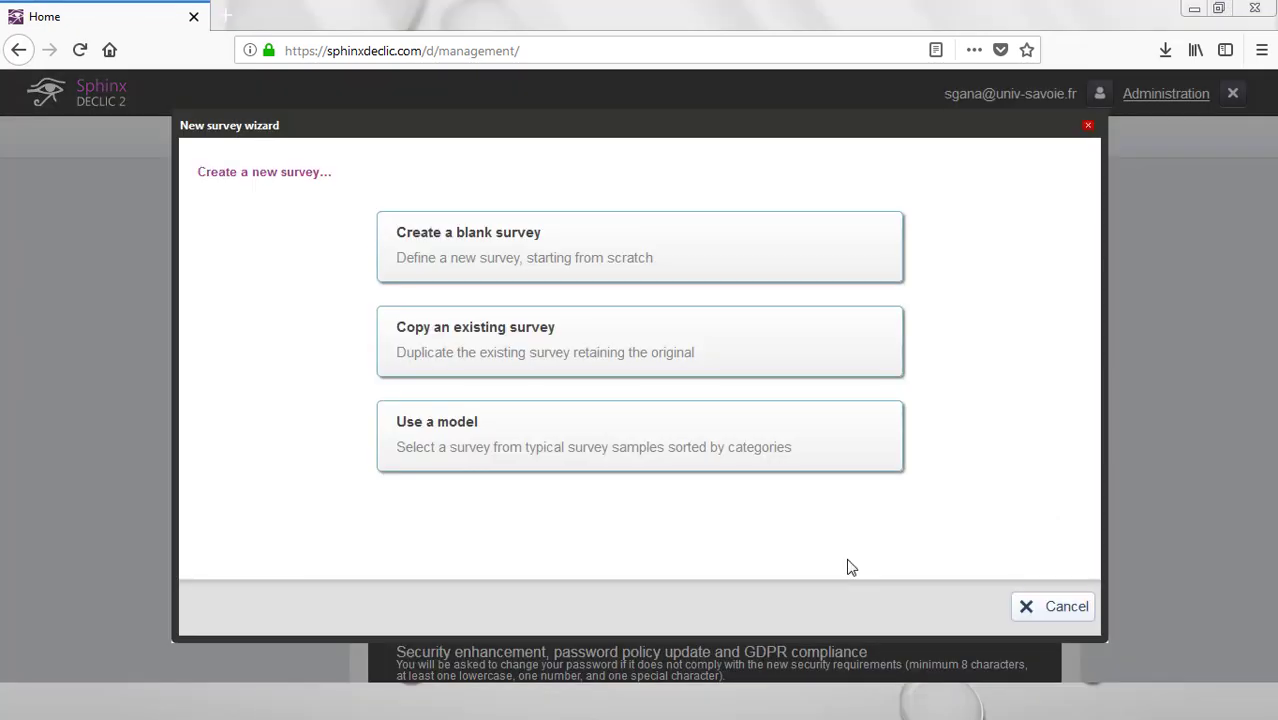
pyautogui.click(714, 258)
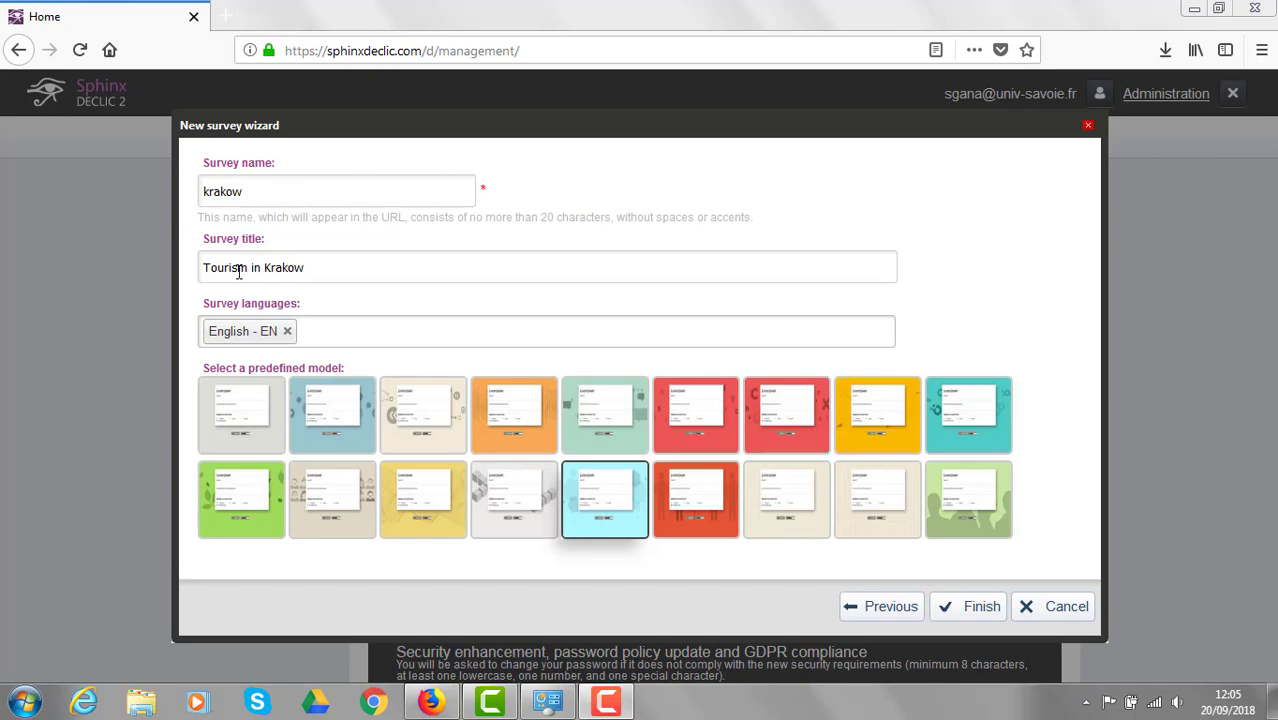
# - Add French as a second survey language and create the survey with the green predefined model showing people silhouettes
pyautogui.click(326, 336)
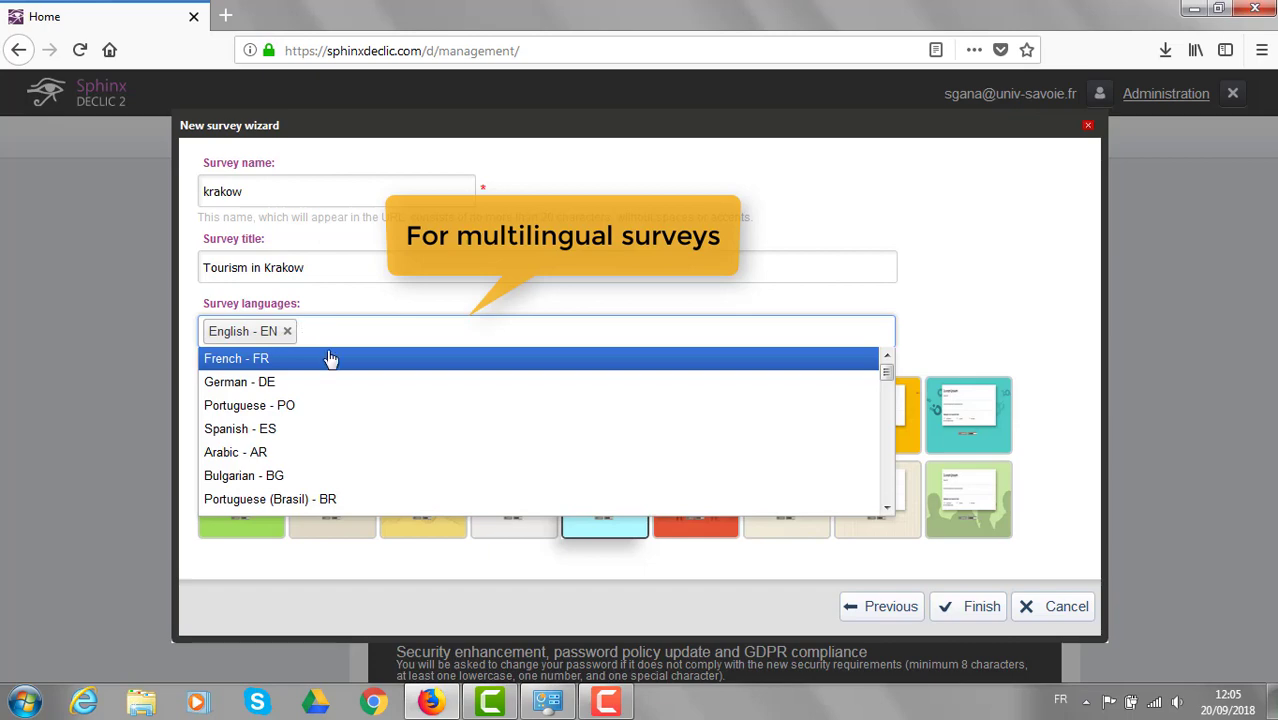
pyautogui.click(331, 360)
pyautogui.click(938, 337)
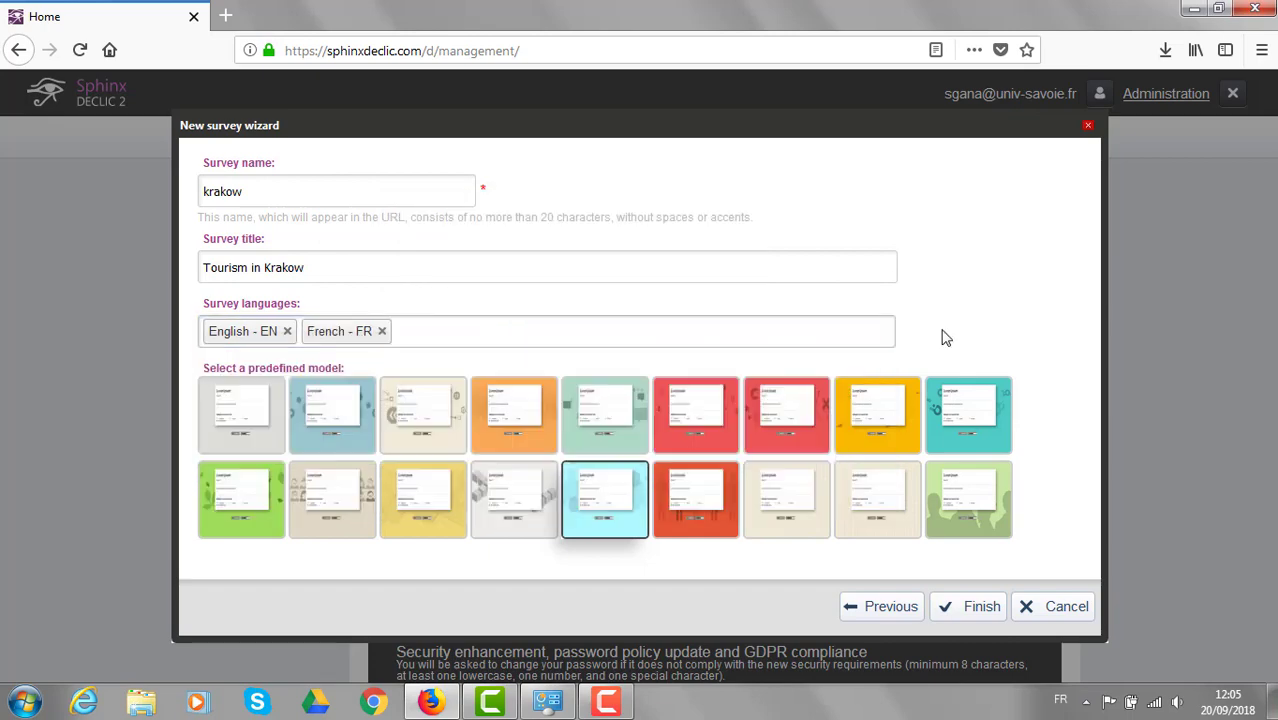
pyautogui.moveTo(322, 457)
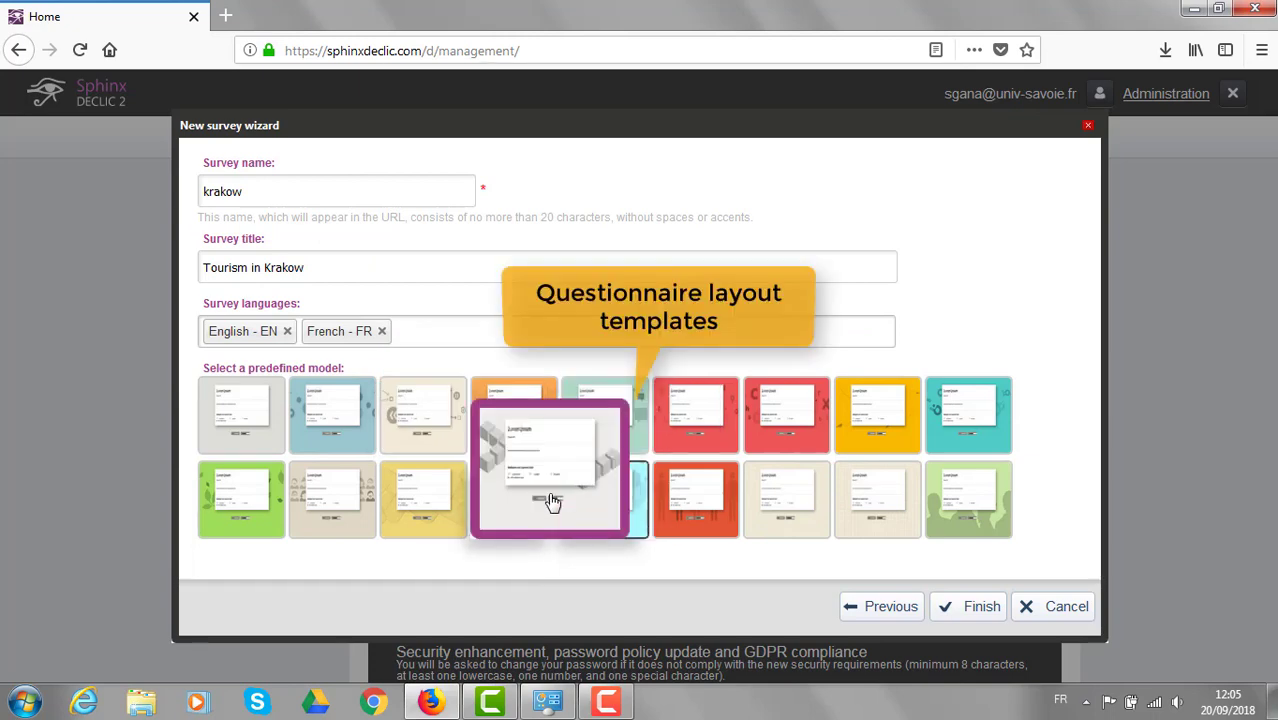
pyautogui.click(935, 529)
pyautogui.click(981, 608)
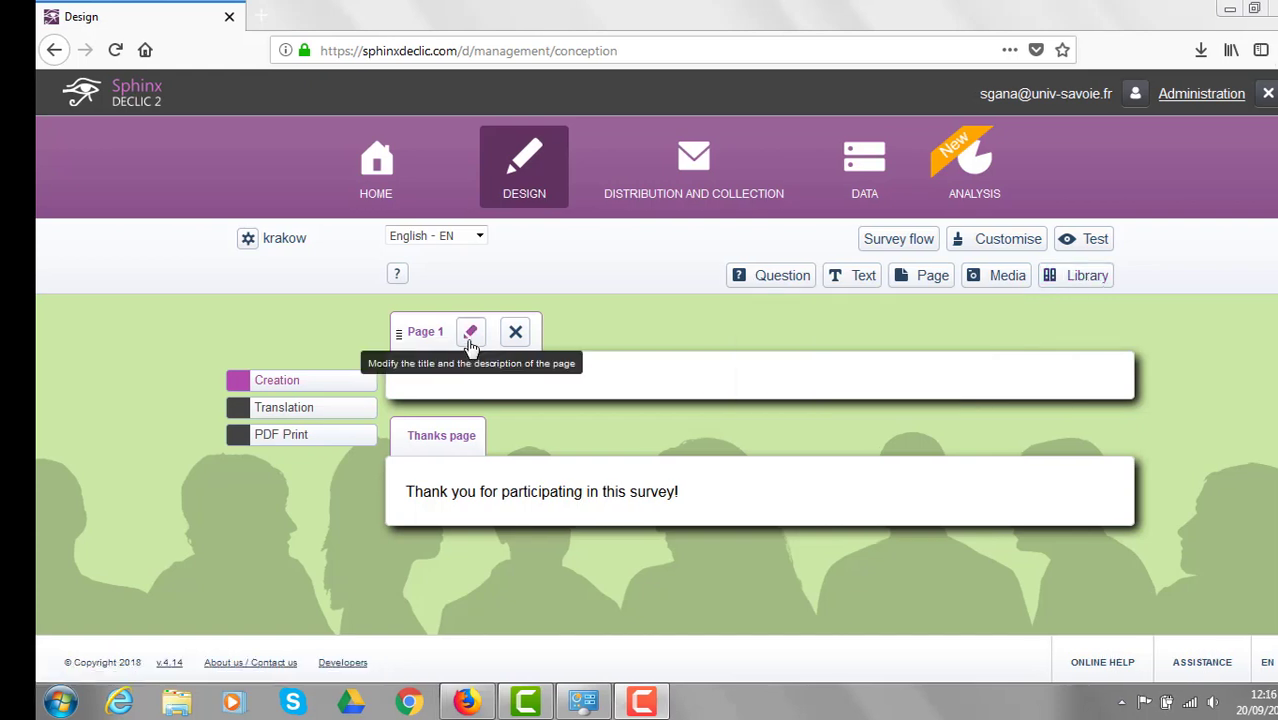
# - Set the title of Page 1 to "Introduction"
pyautogui.click(470, 333)
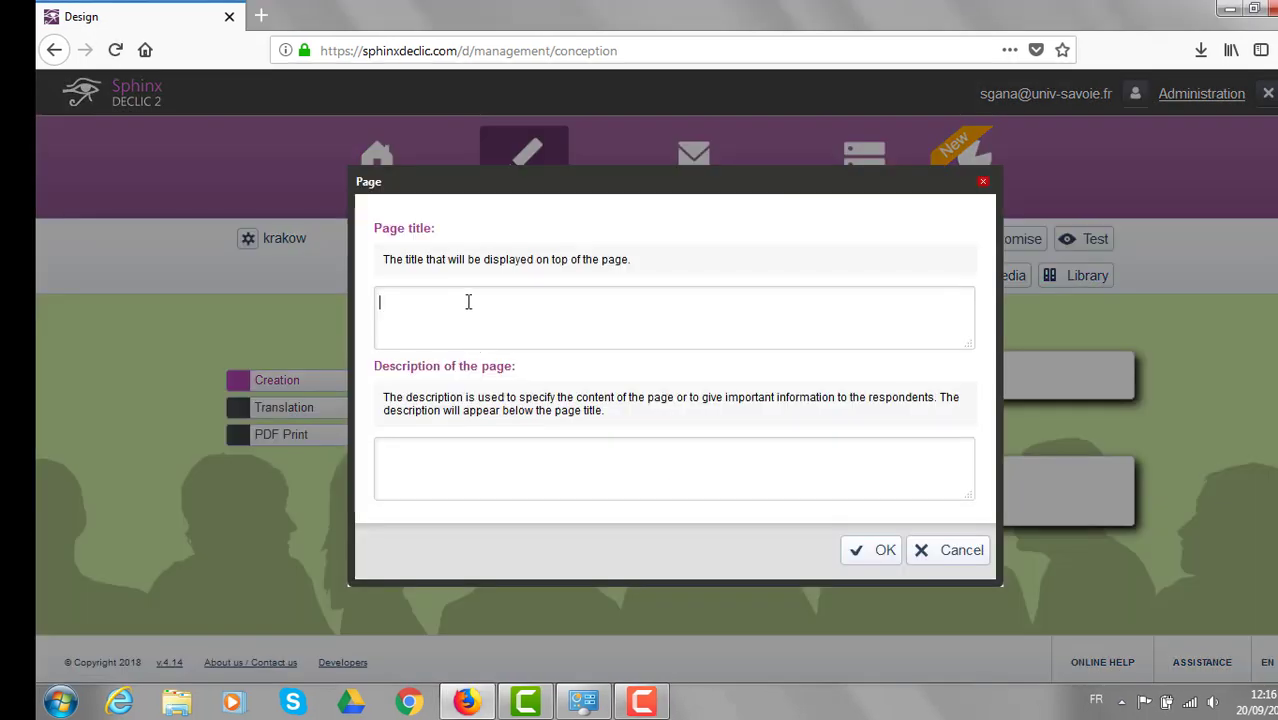
pyautogui.write('Introduction')
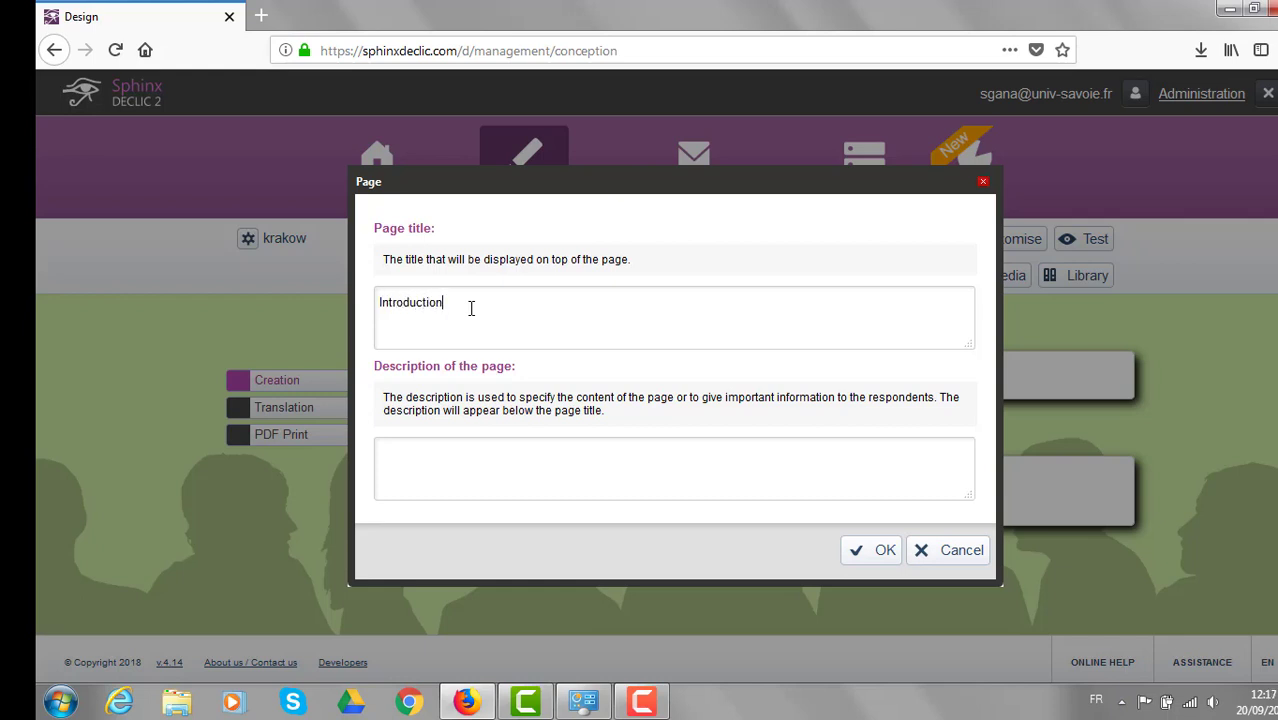
pyautogui.click(879, 551)
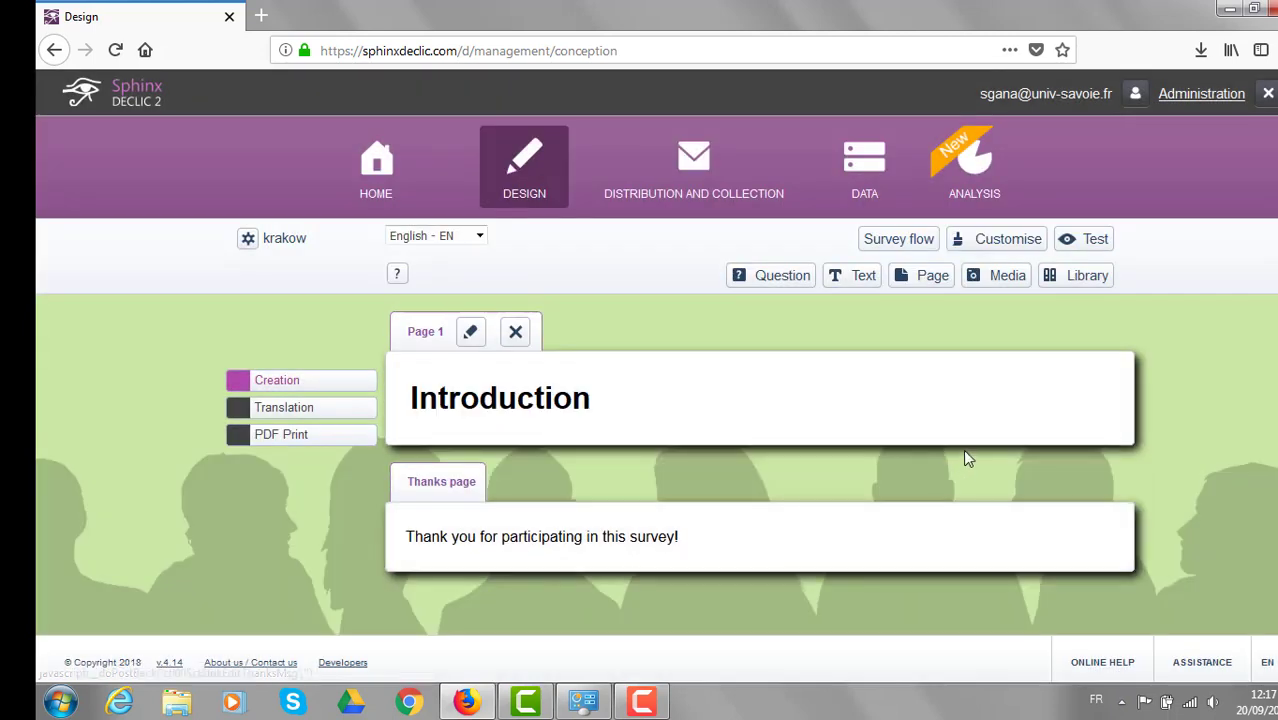
# - Add a question below the Introduction heading labelled "Is it your very first time in Krakow?", keeping the Checkbox question type
pyautogui.moveTo(960, 438)
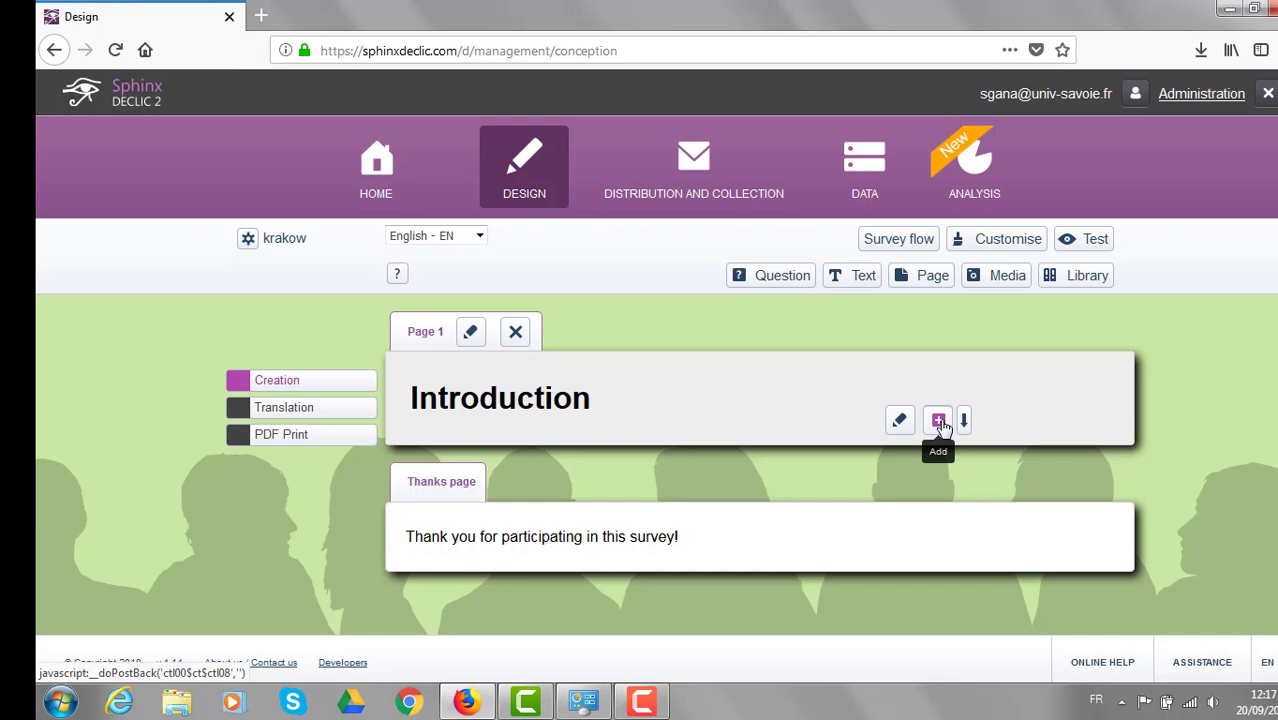
pyautogui.click(938, 421)
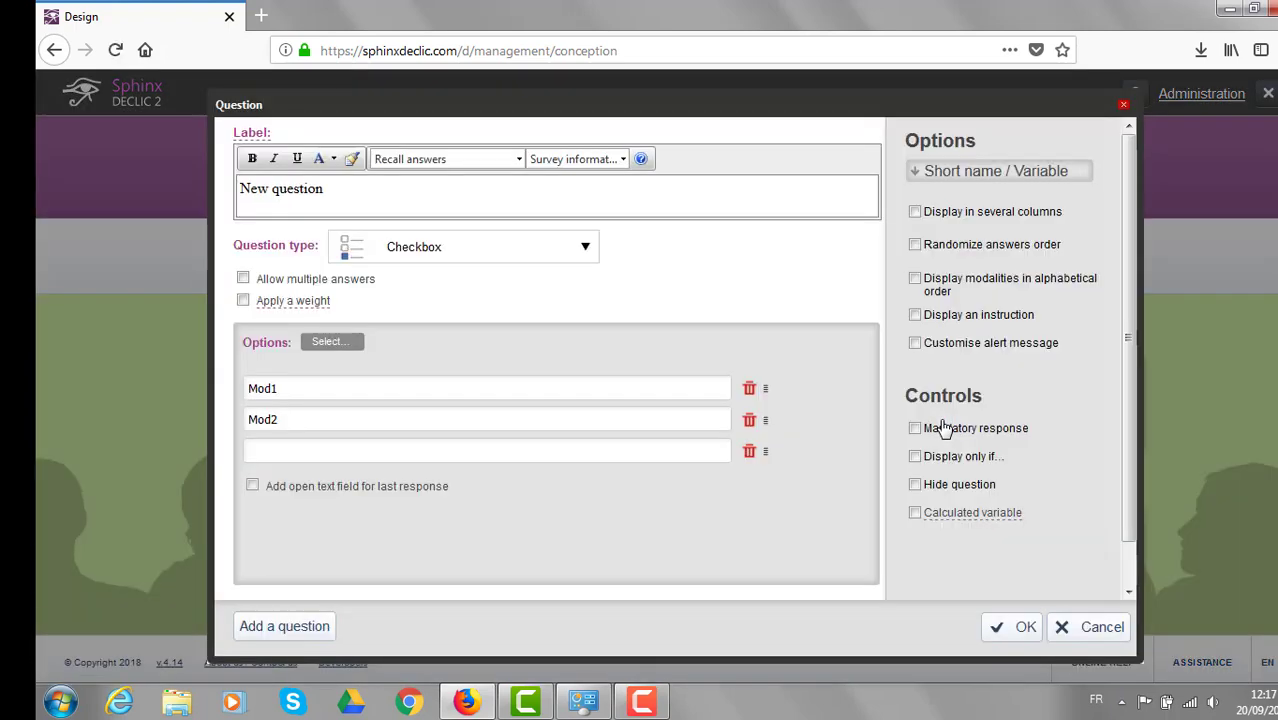
pyautogui.moveTo(416, 194); pyautogui.dragTo(67, 195)
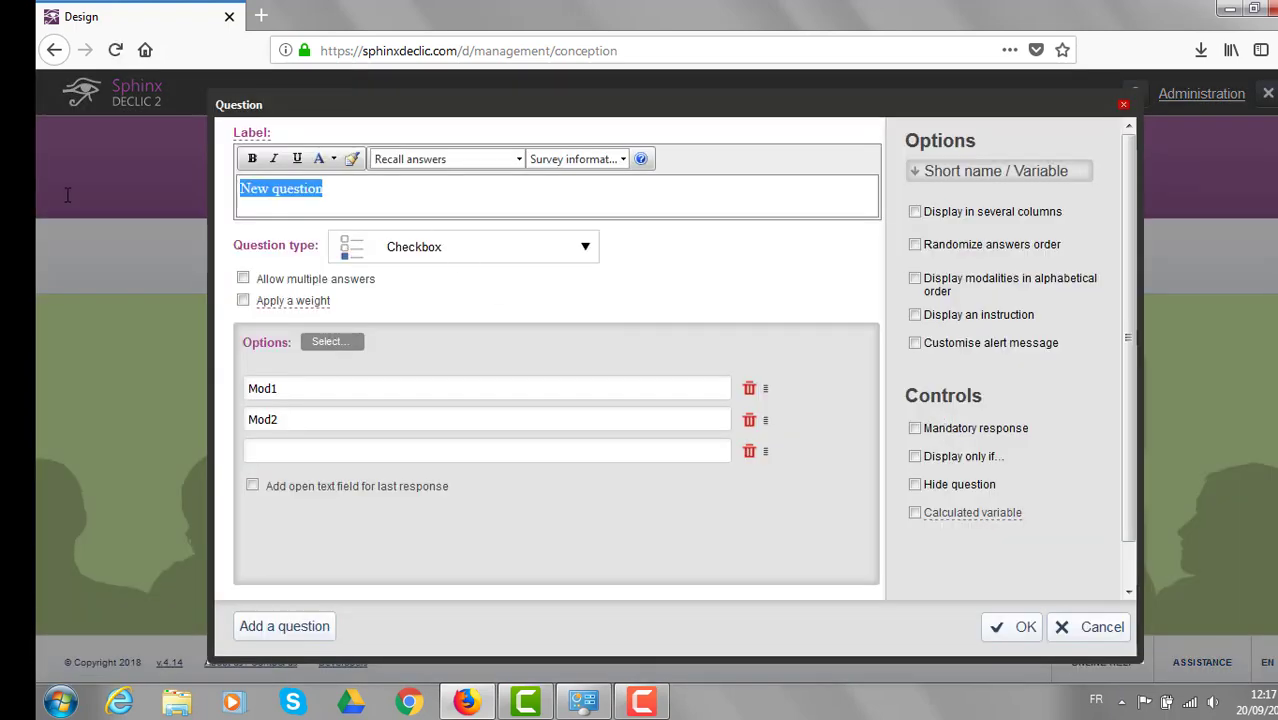
pyautogui.write('Is it your very first time in Krakow?')
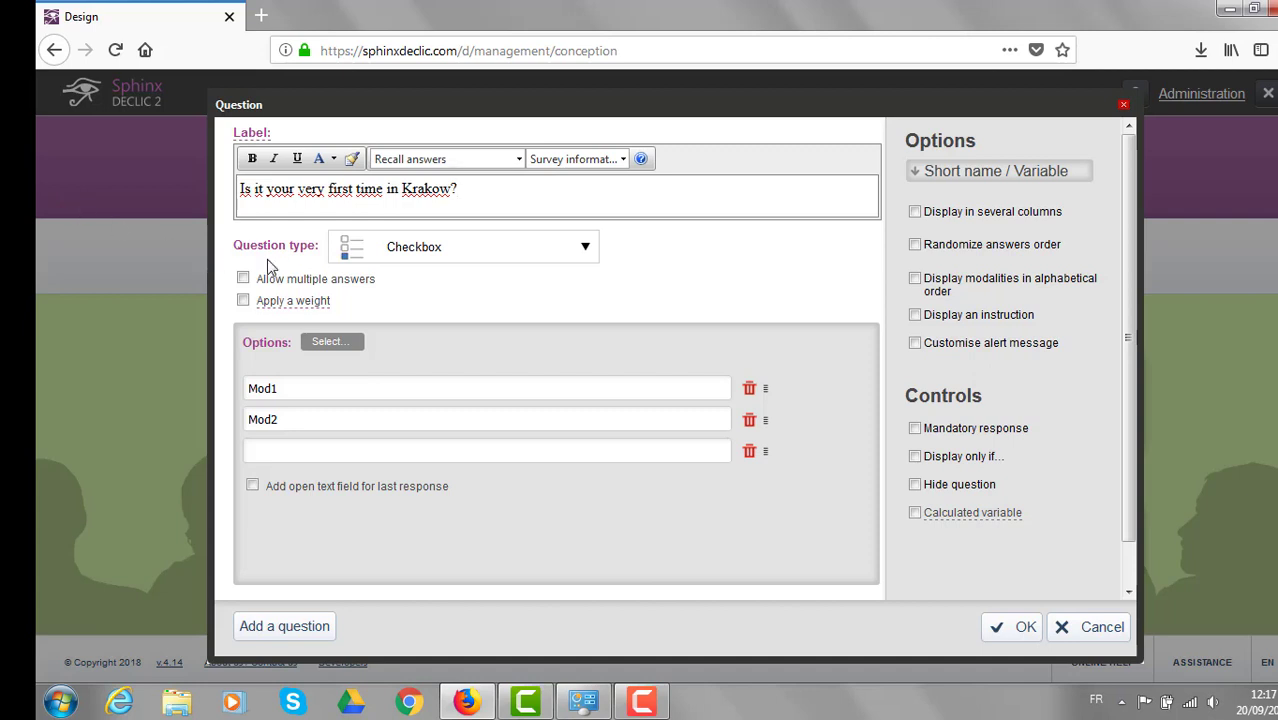
pyautogui.click(445, 247)
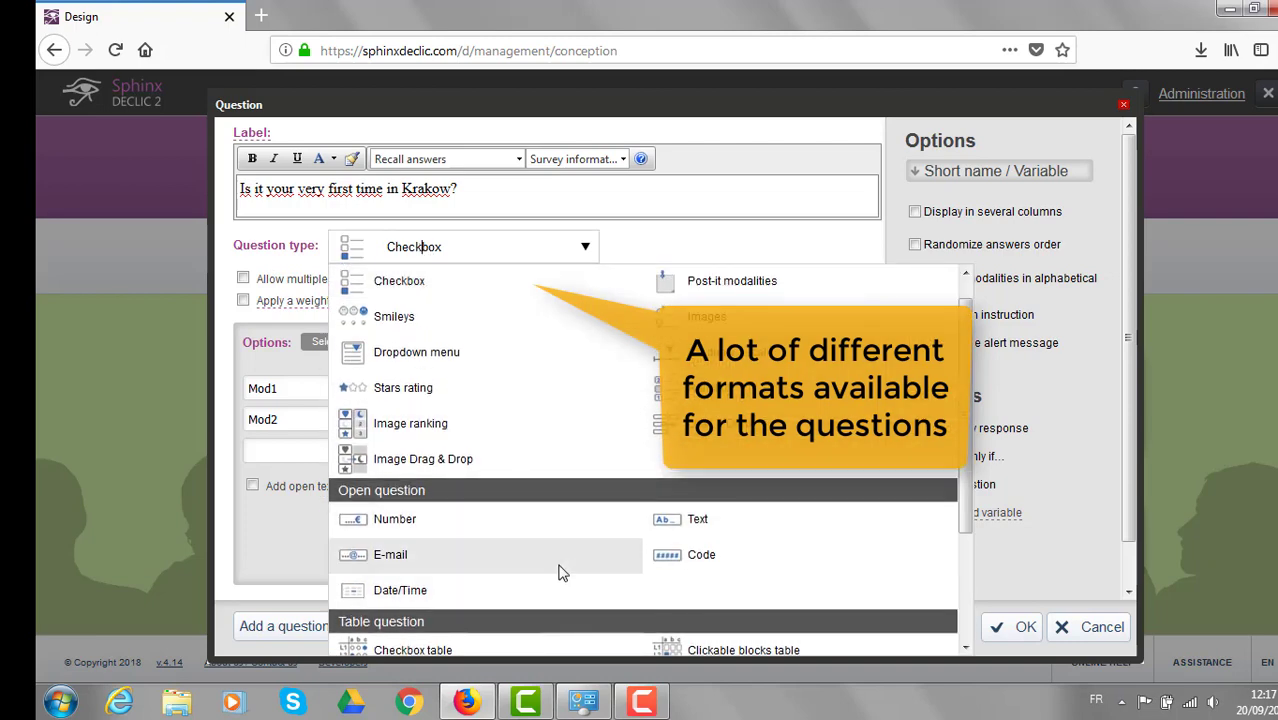
pyautogui.moveTo(558, 571)
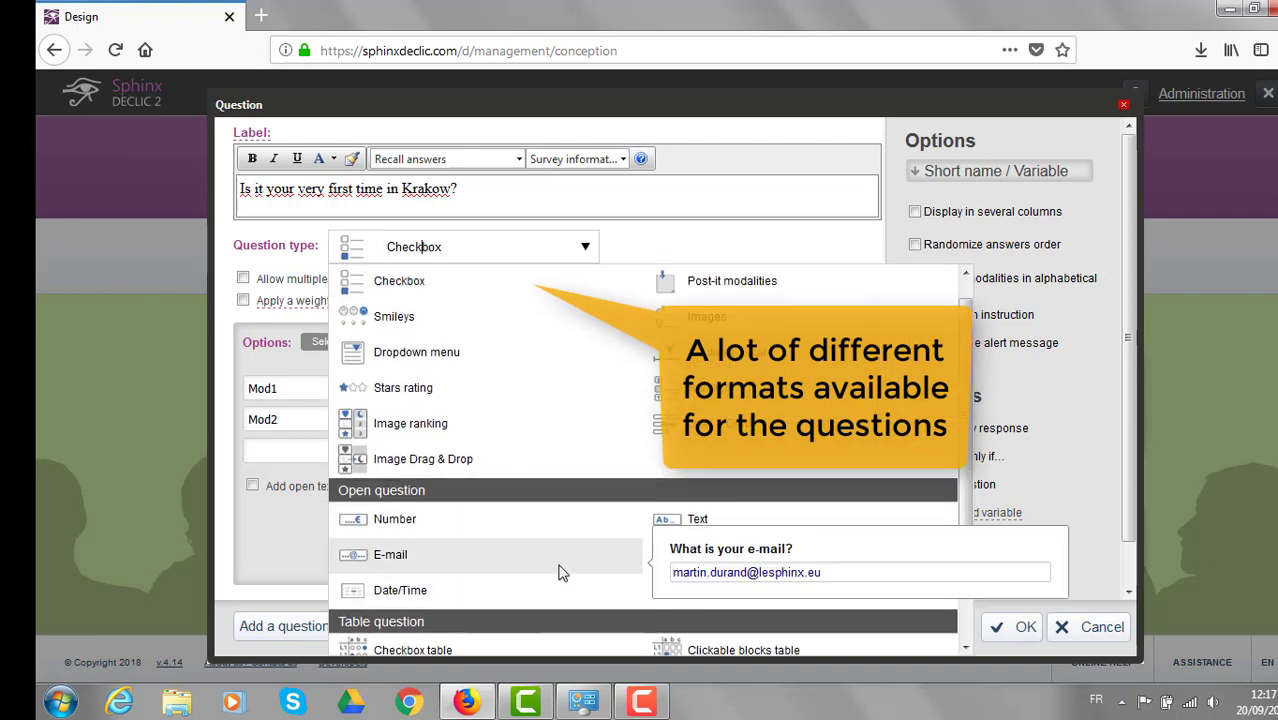
pyautogui.click(446, 274)
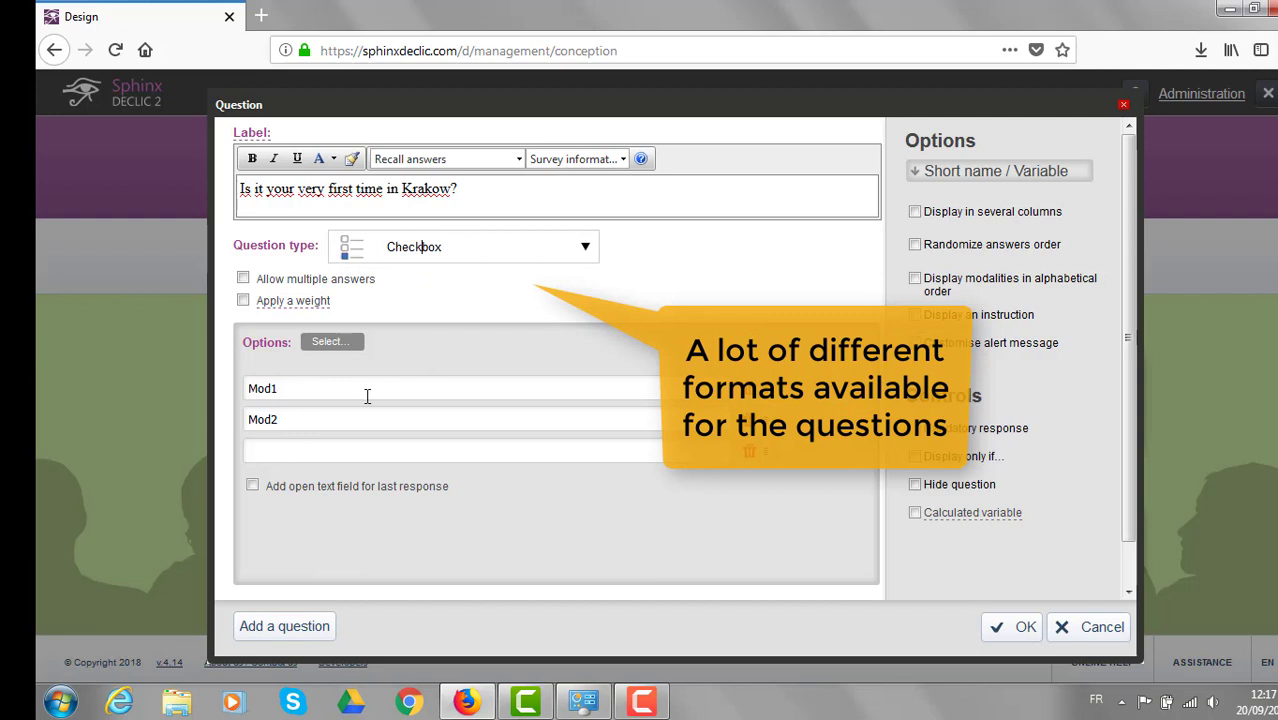
# - Set the question's two answer options to "Yes" and "No" and save the question
pyautogui.doubleClick(252, 392)
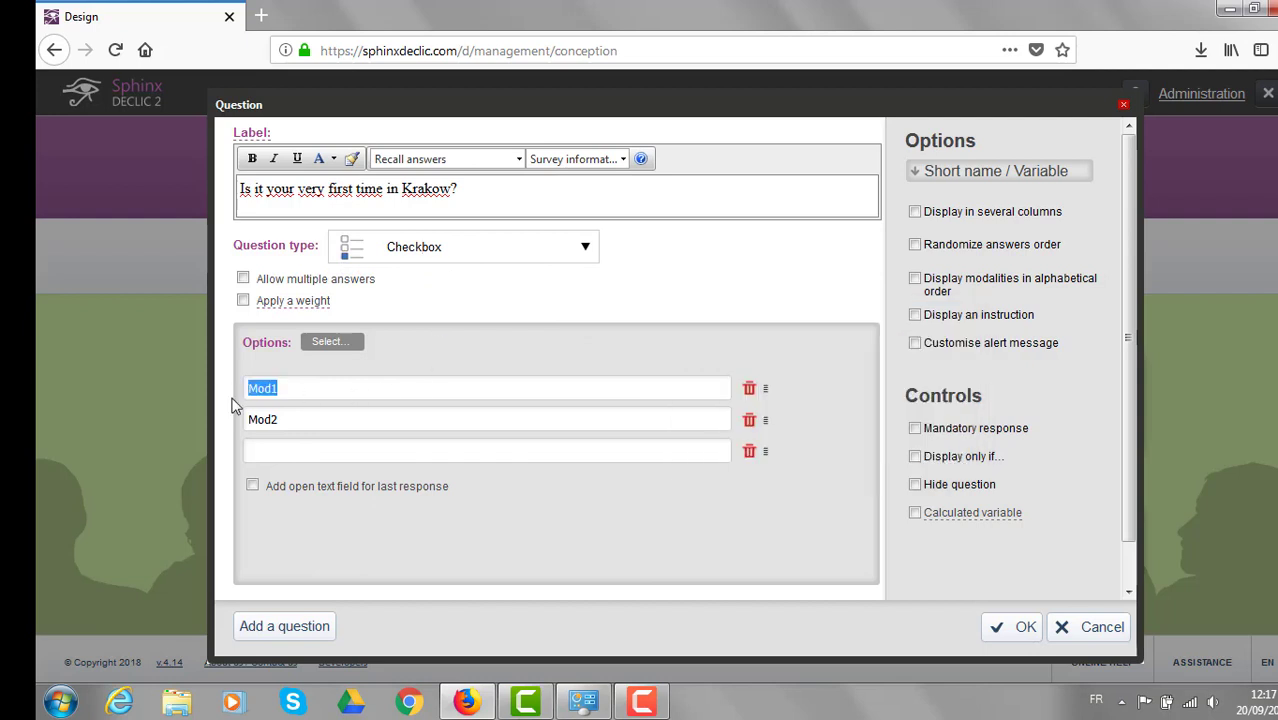
pyautogui.write('Yes')
pyautogui.doubleClick(324, 417)
pyautogui.write('No')
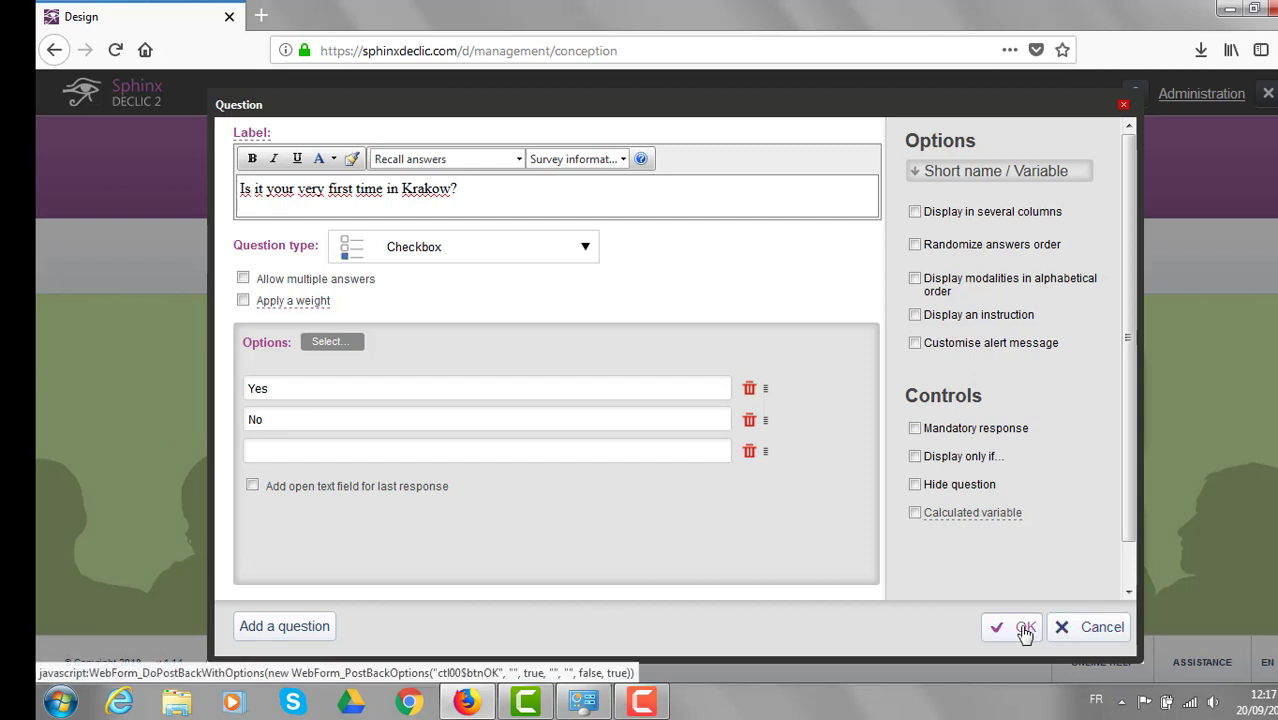
pyautogui.click(1025, 628)
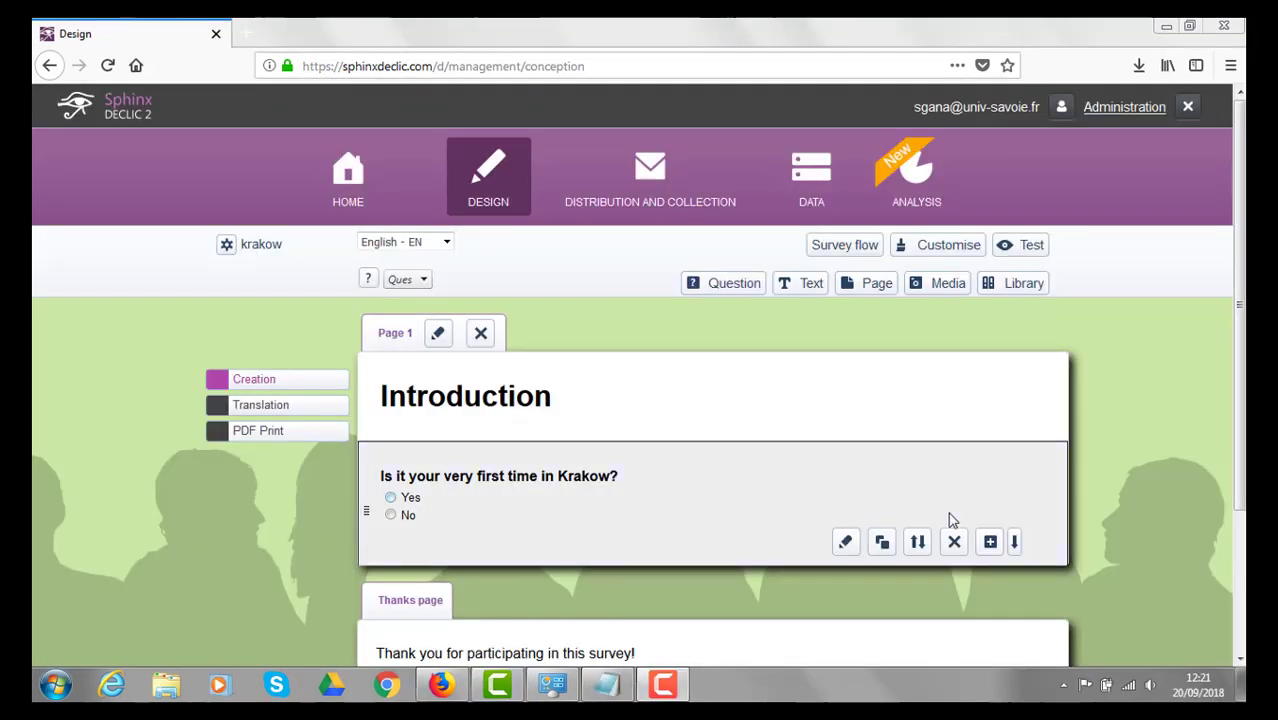
# - Add another question after the first-visit question, labelled "How many times have you visited Krakow before?"
pyautogui.click(990, 543)
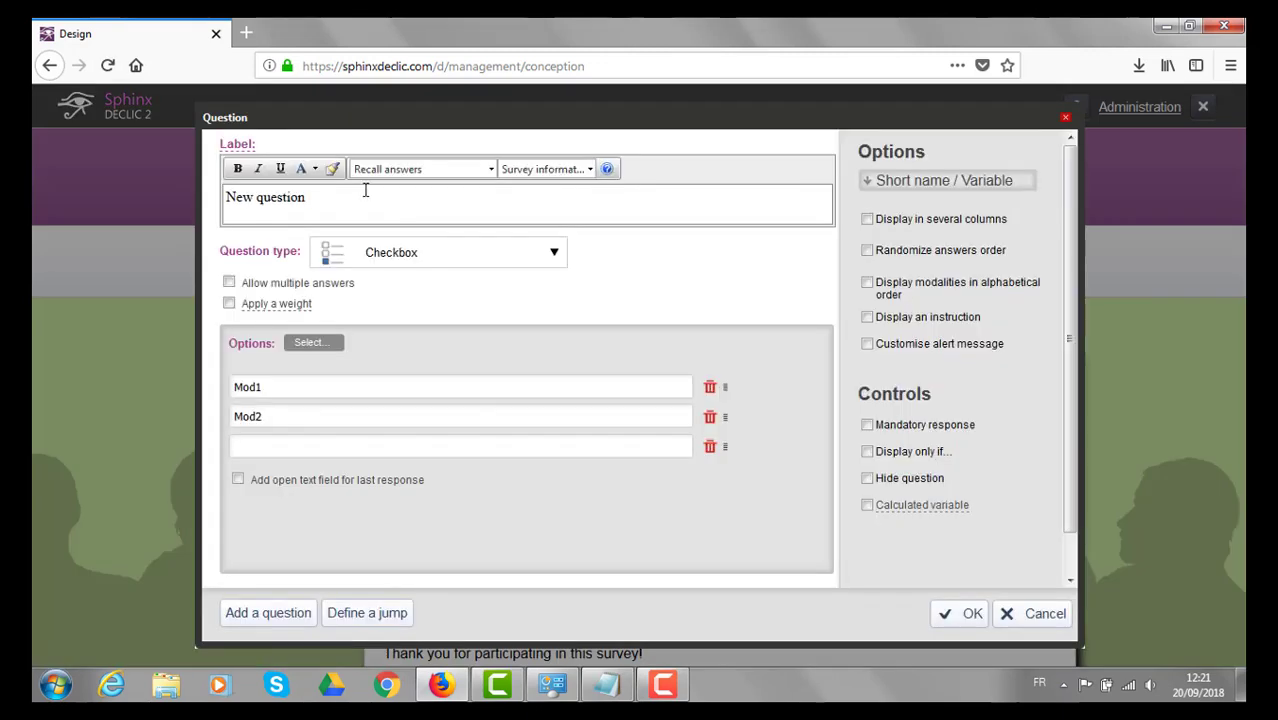
pyautogui.moveTo(365, 190); pyautogui.dragTo(146, 192)
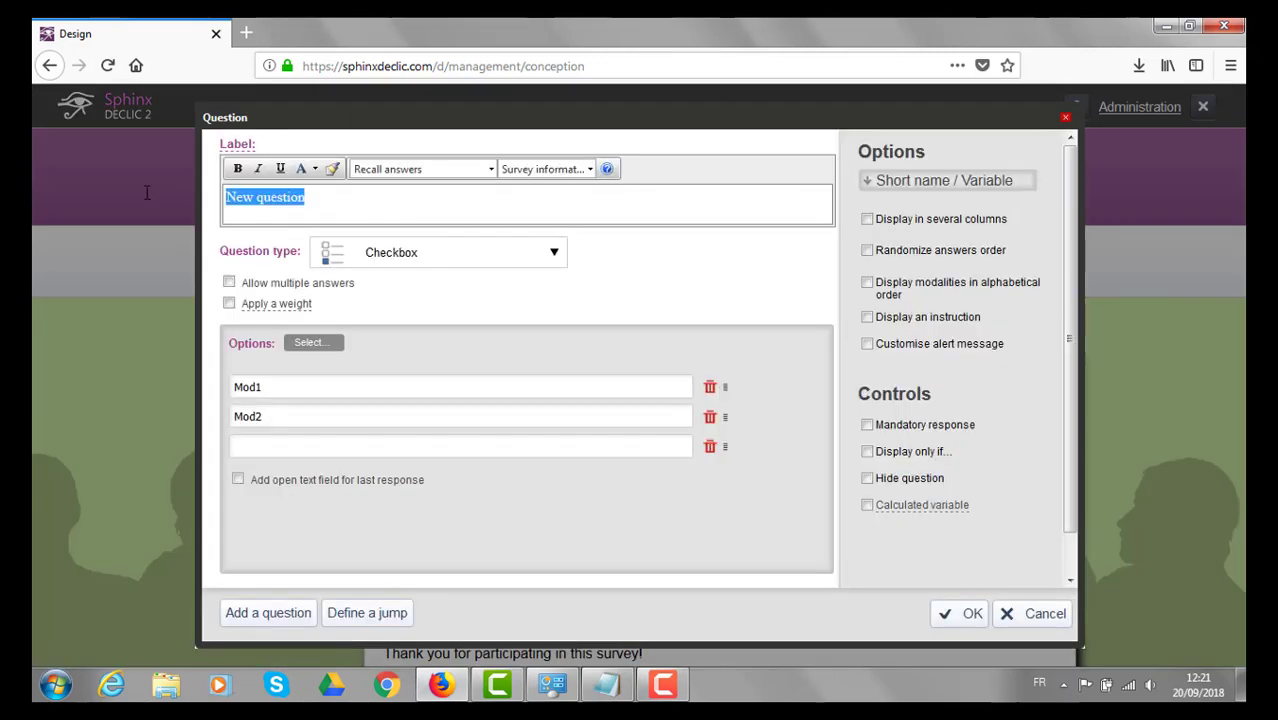
pyautogui.write('How many times have you visited Krakow before?')
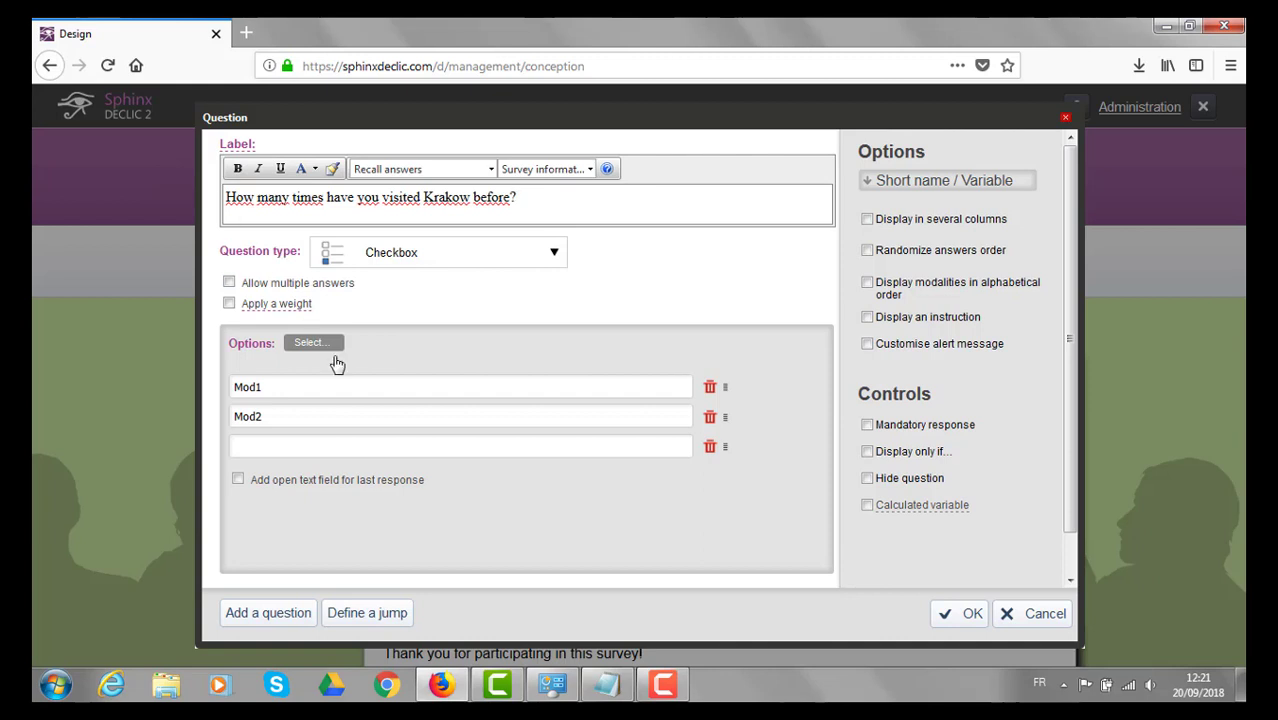
# - Enter the answer options "Once", "2-3 times" and "More than 3 times", and set the question type to Post-it modalities
pyautogui.moveTo(336, 386); pyautogui.dragTo(240, 362)
pyautogui.write('Once')
pyautogui.press('Tab')
pyautogui.write('2-3 times')
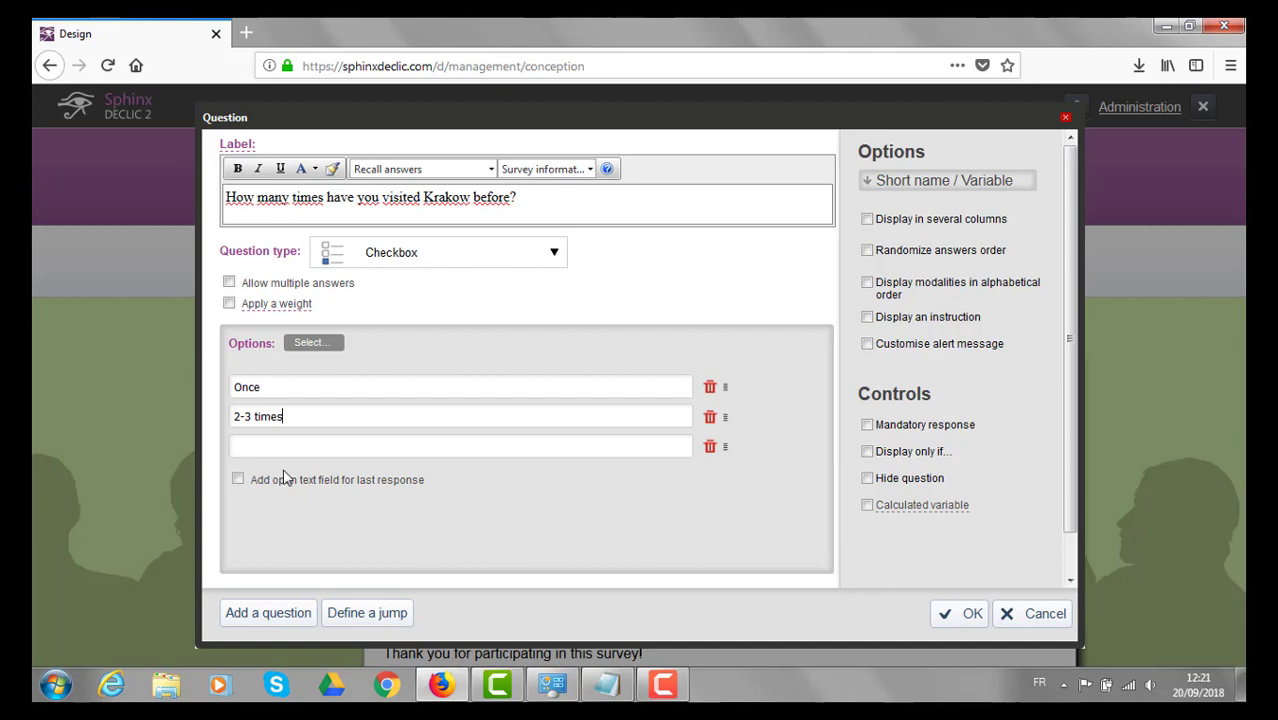
pyautogui.click(290, 447)
pyautogui.write('More')
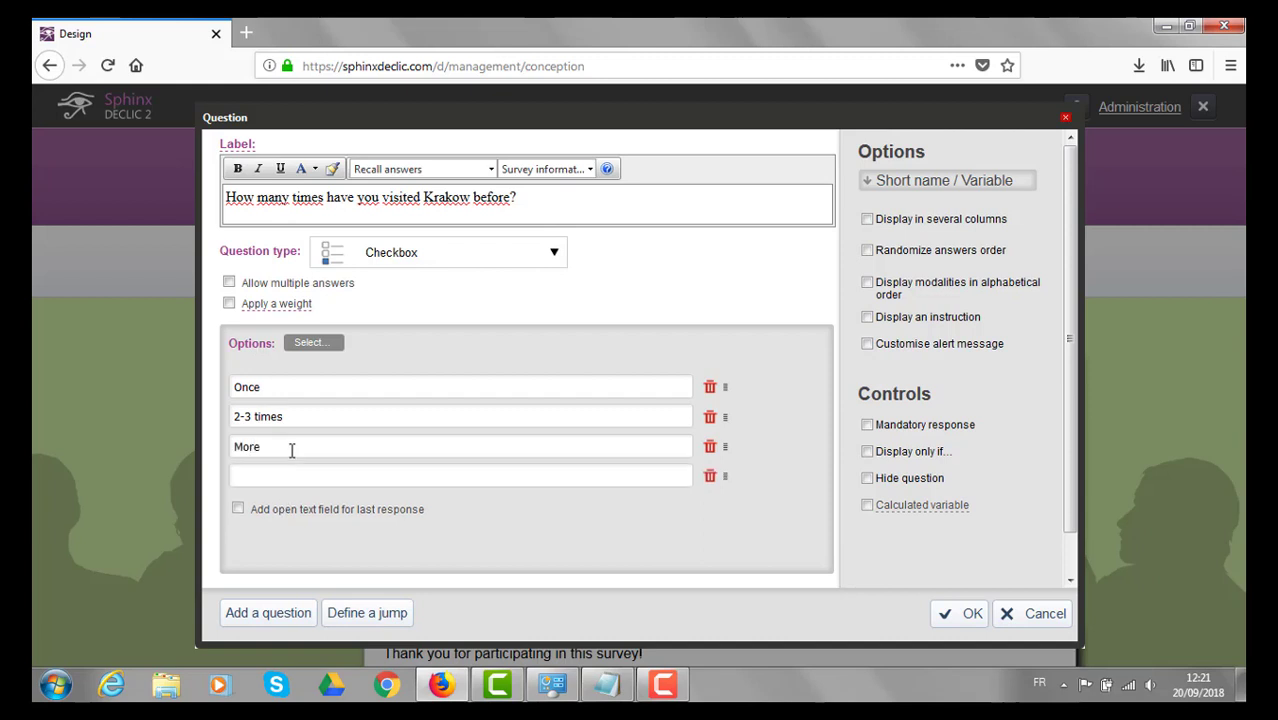
pyautogui.write(' than 3 times')
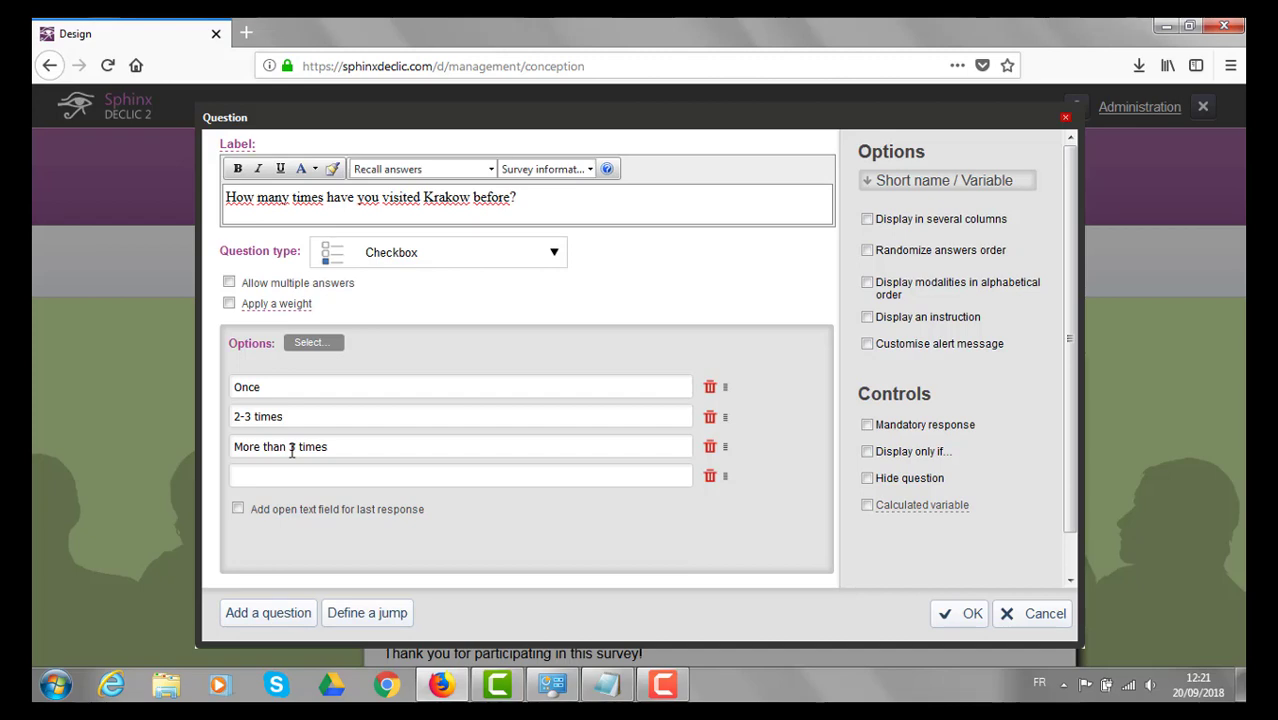
pyautogui.click(554, 255)
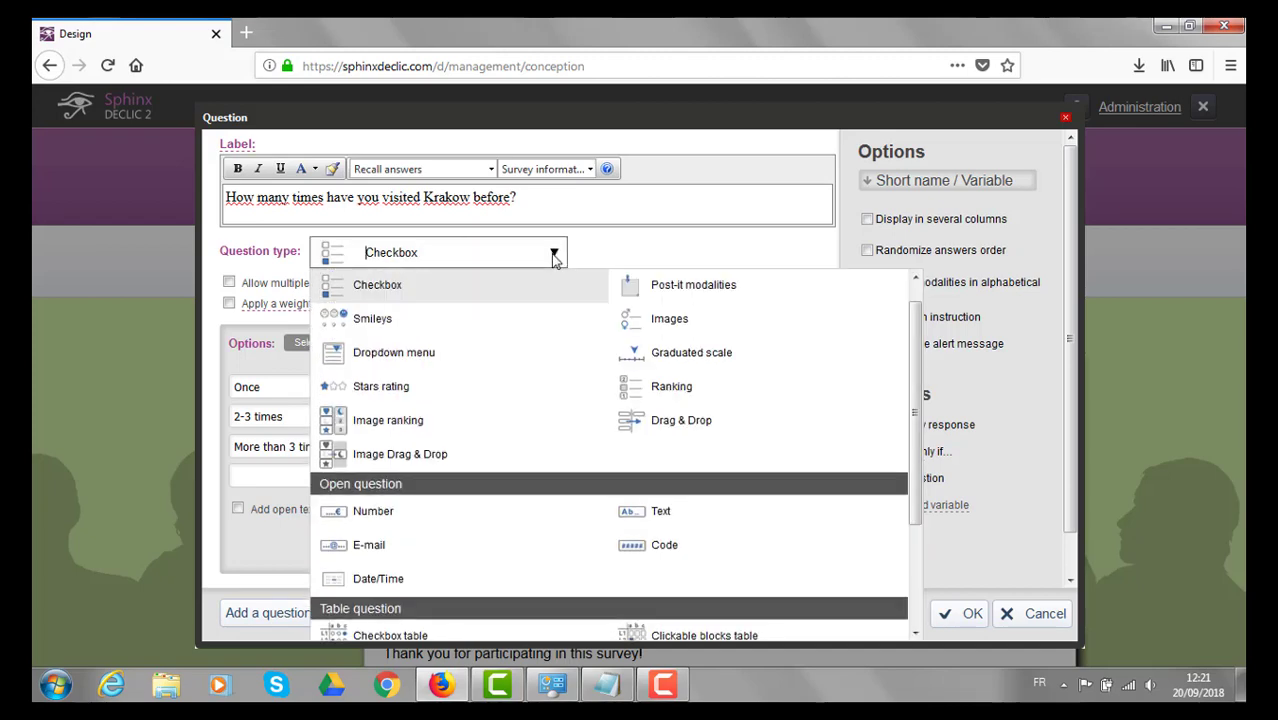
pyautogui.click(648, 285)
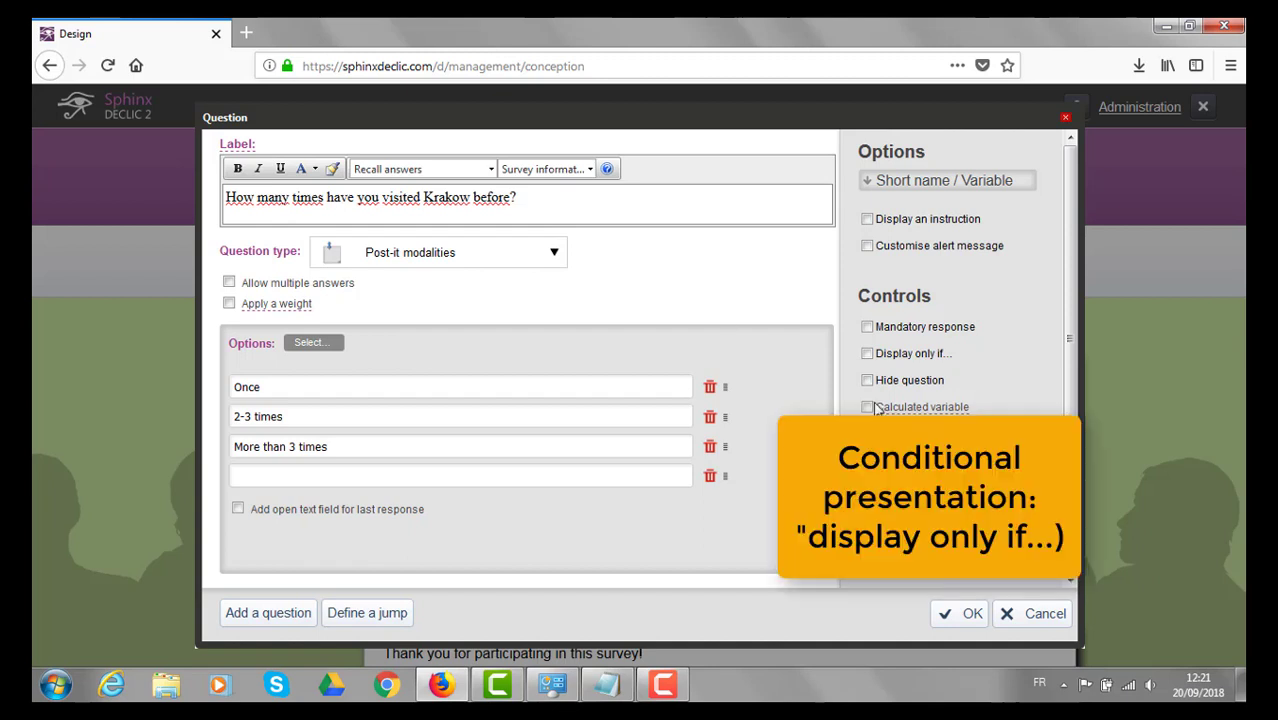
# - Display this question only if the answer to "Is it your very first time in Krakow?" is among "No"
pyautogui.click(867, 354)
pyautogui.click(882, 381)
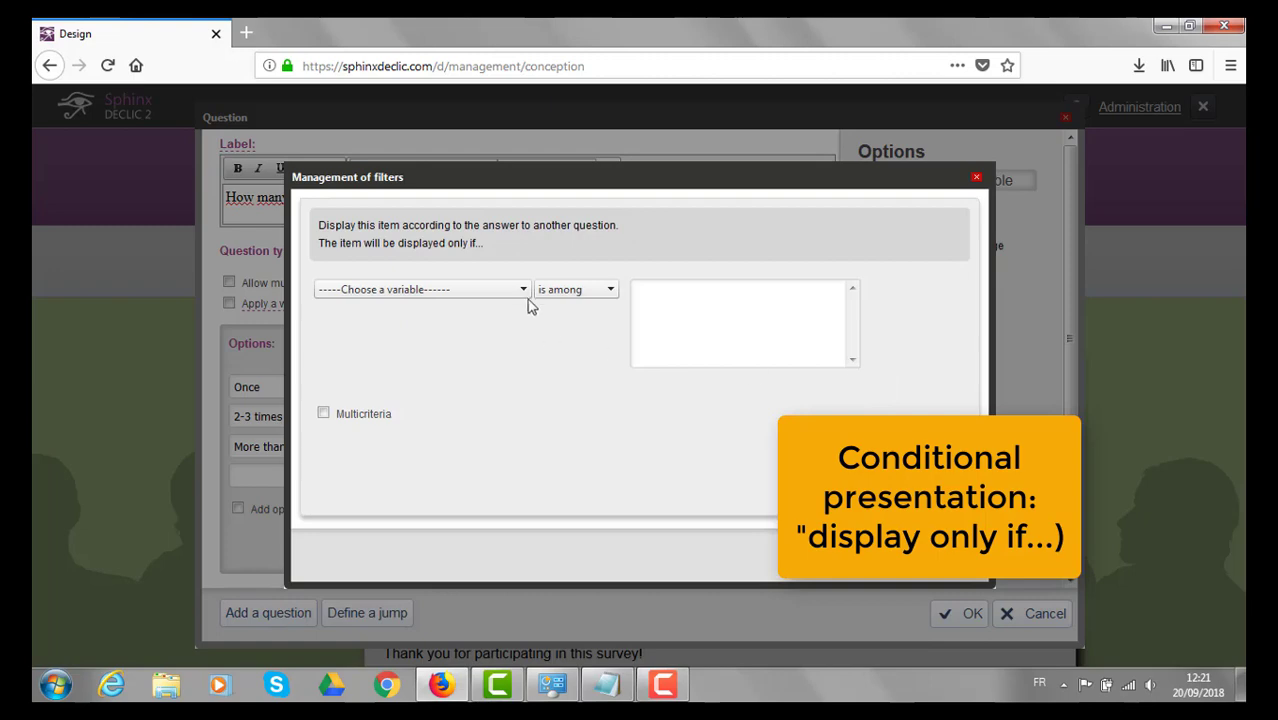
pyautogui.click(522, 294)
pyautogui.click(499, 321)
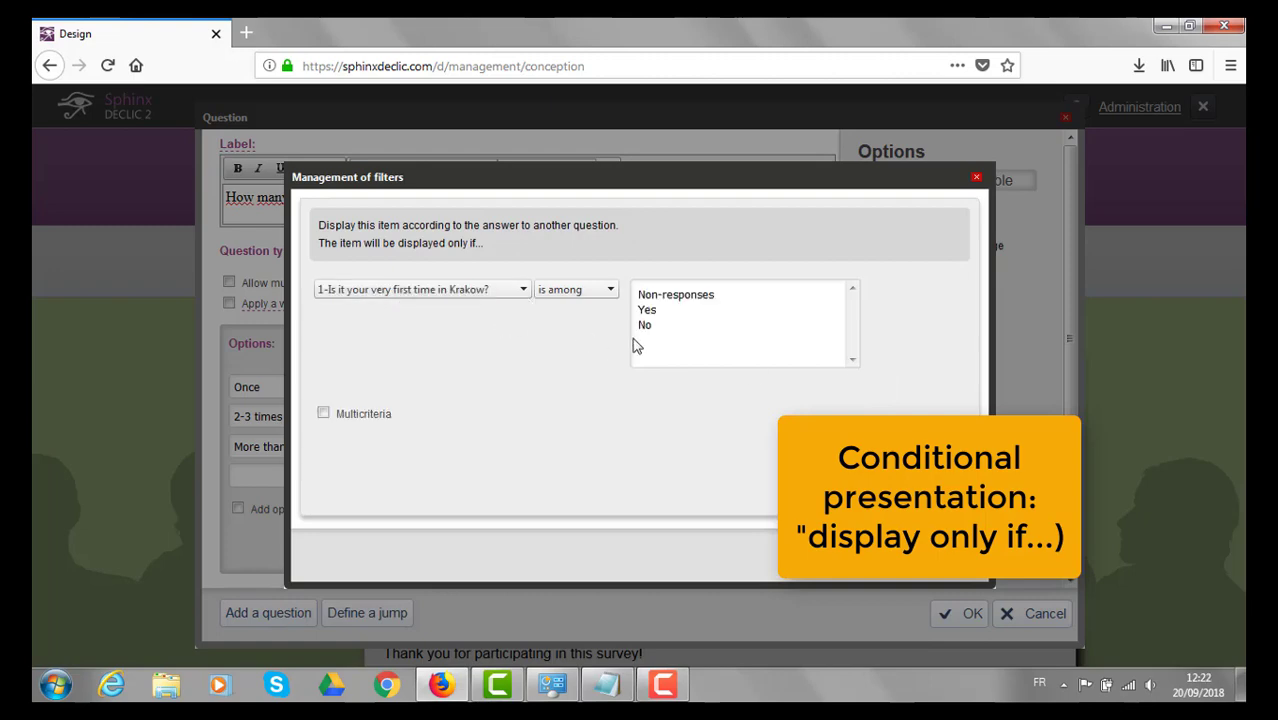
pyautogui.click(652, 328)
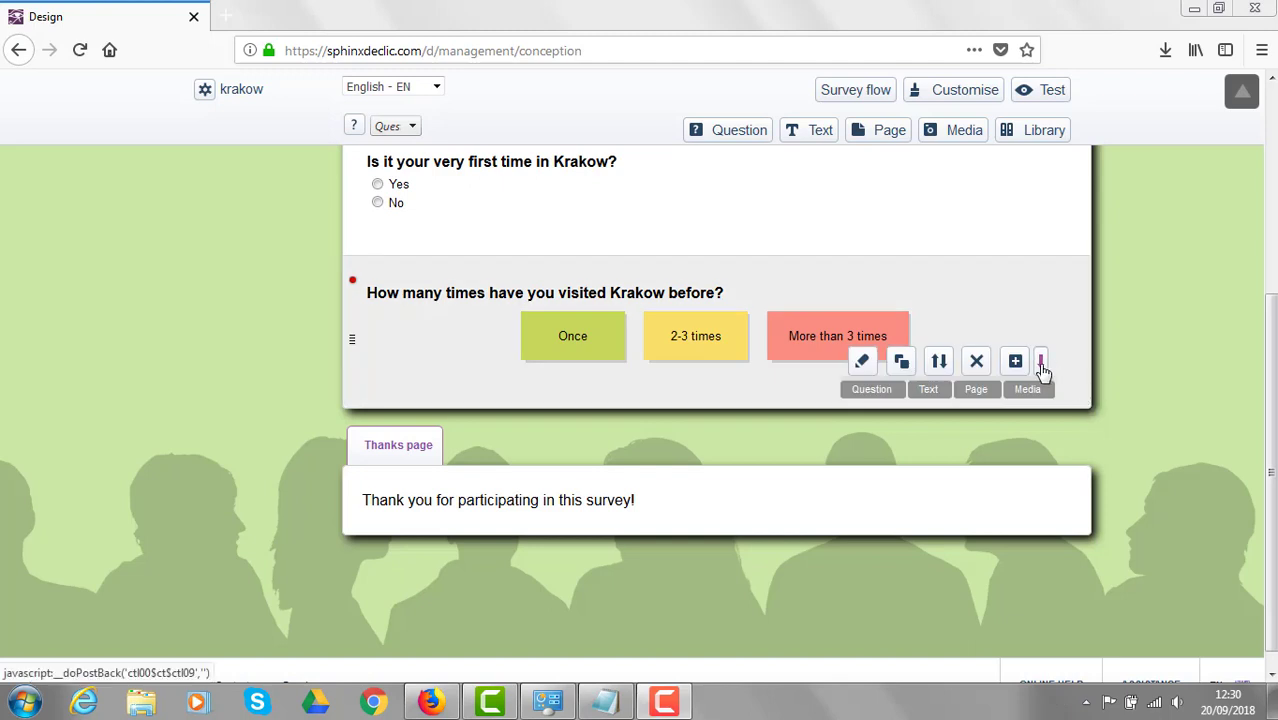
# - Add a new page after the number-of-visits question, titled "Opinion about the city"
pyautogui.click(977, 390)
pyautogui.moveTo(428, 314); pyautogui.dragTo(151, 305)
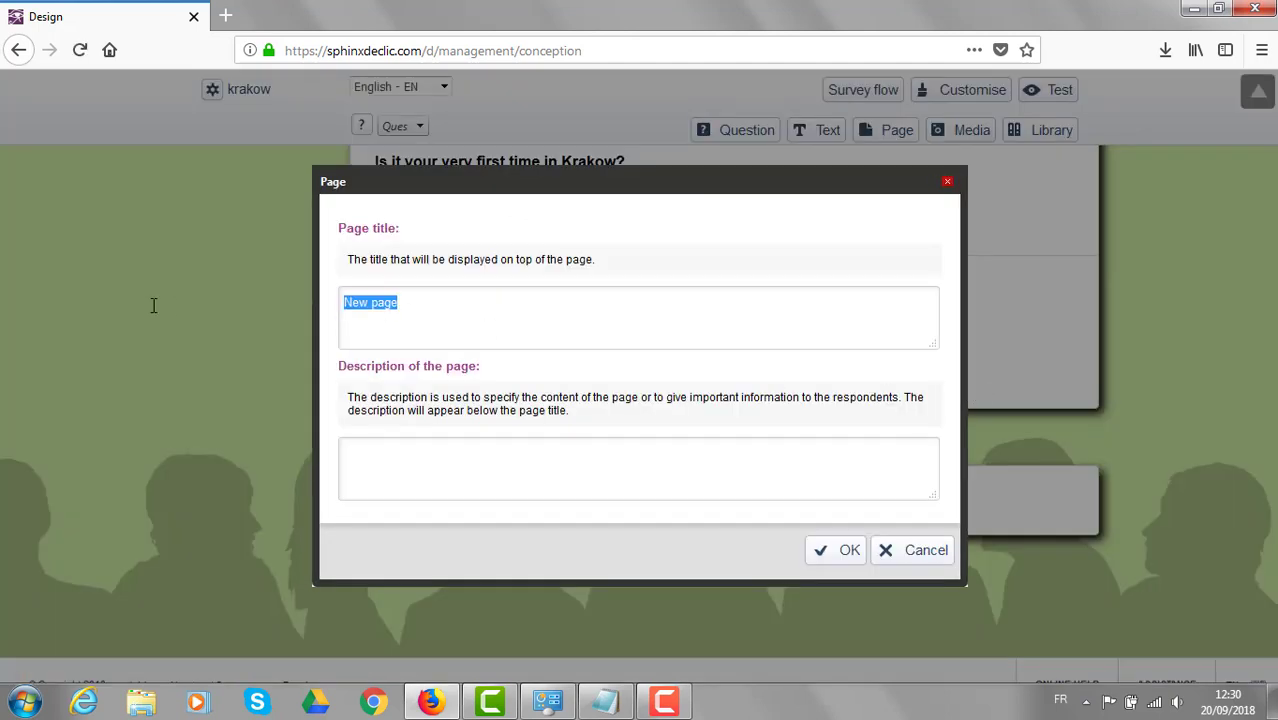
pyautogui.write('Op')
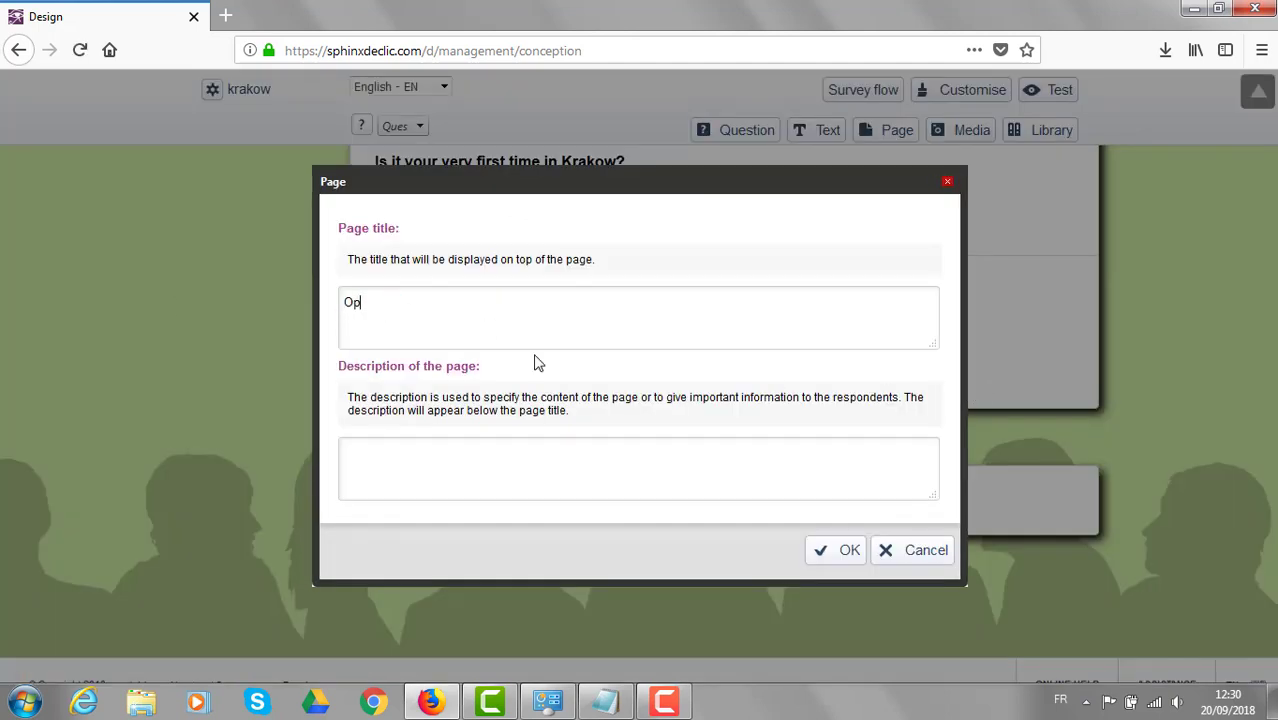
pyautogui.write('inion about the city')
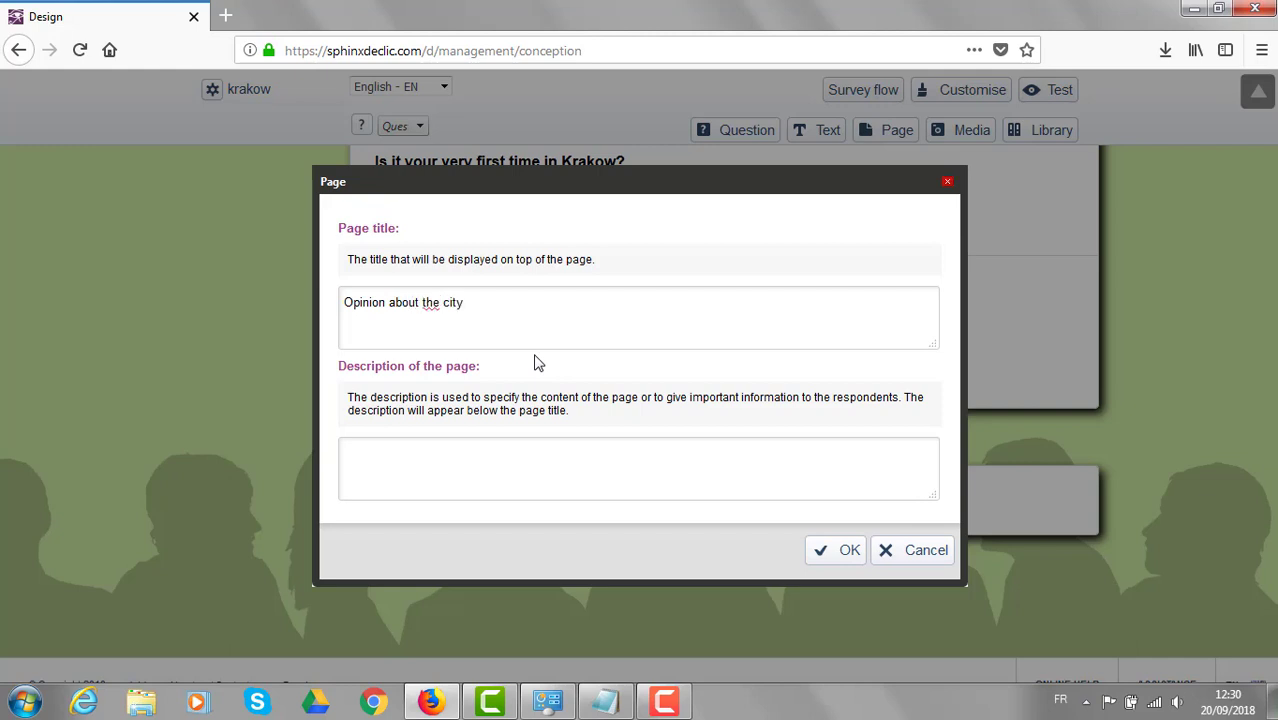
pyautogui.click(836, 549)
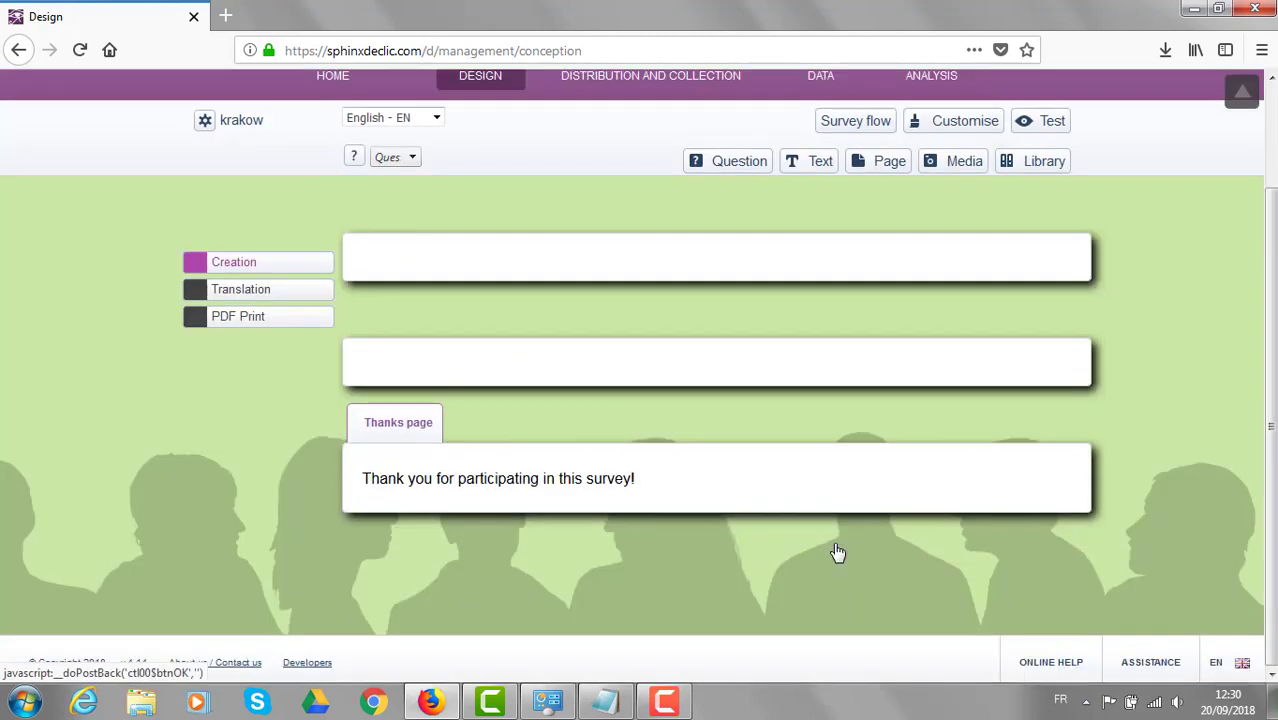
# - Add a Smileys question under the "Opinion about the city" title, labelled "How much did you like Krakow?"
pyautogui.scroll(-3, 836, 549)
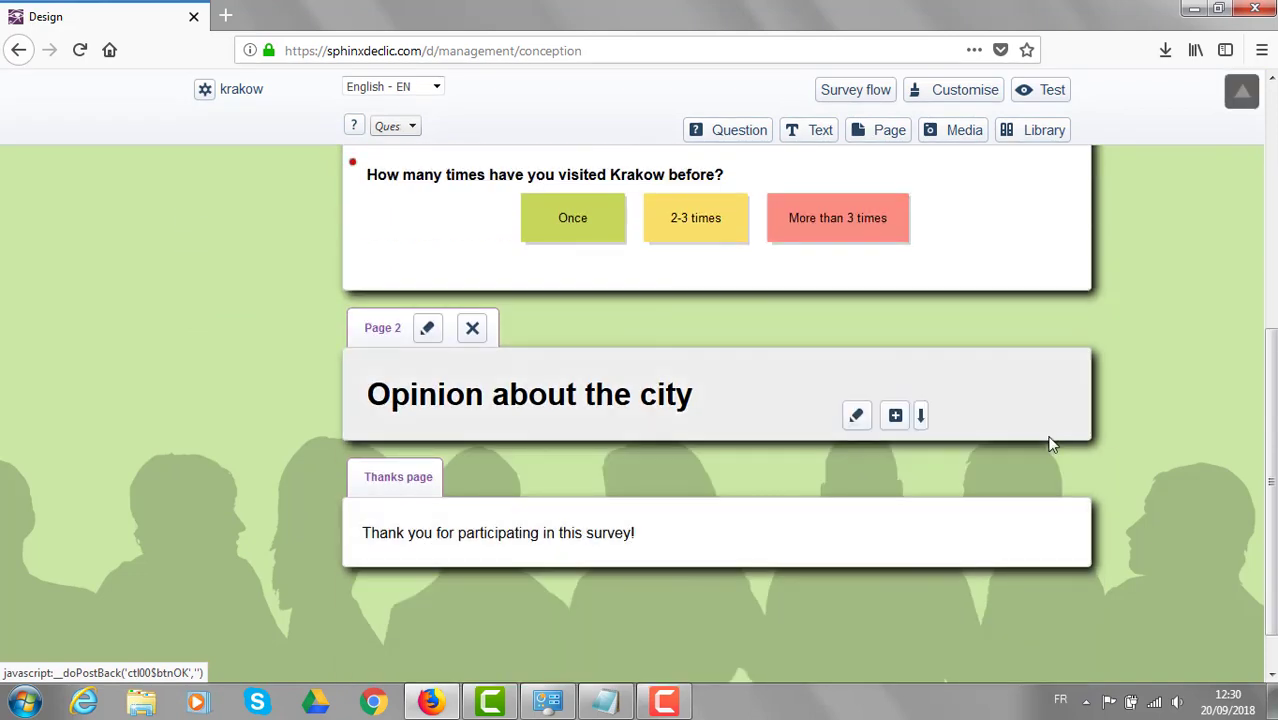
pyautogui.click(893, 418)
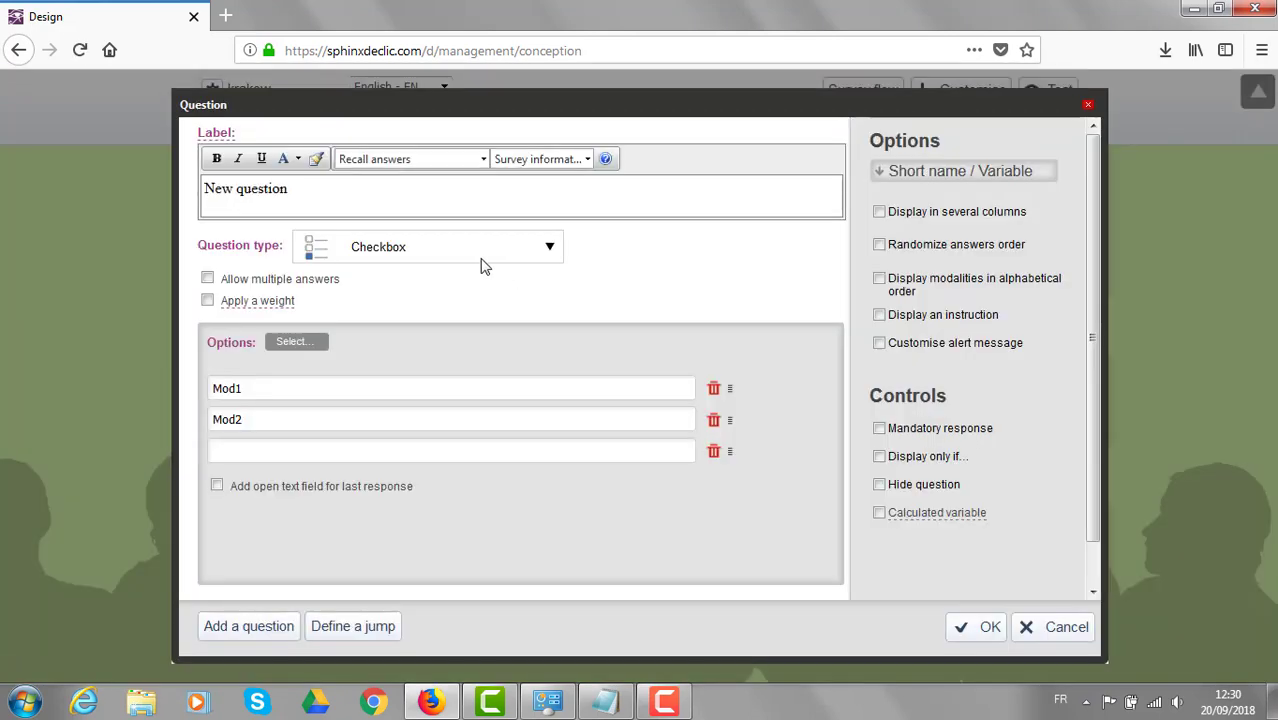
pyautogui.moveTo(394, 197); pyautogui.dragTo(5, 180)
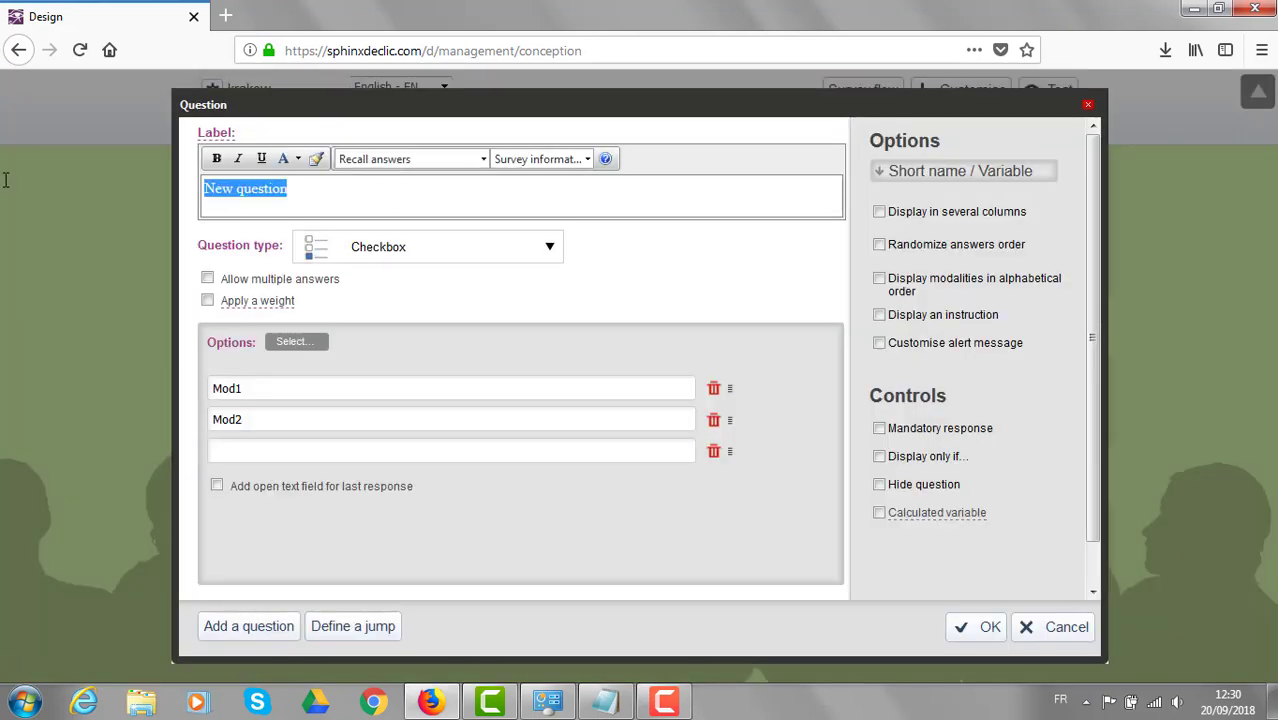
pyautogui.write('How much did you like Krakow')
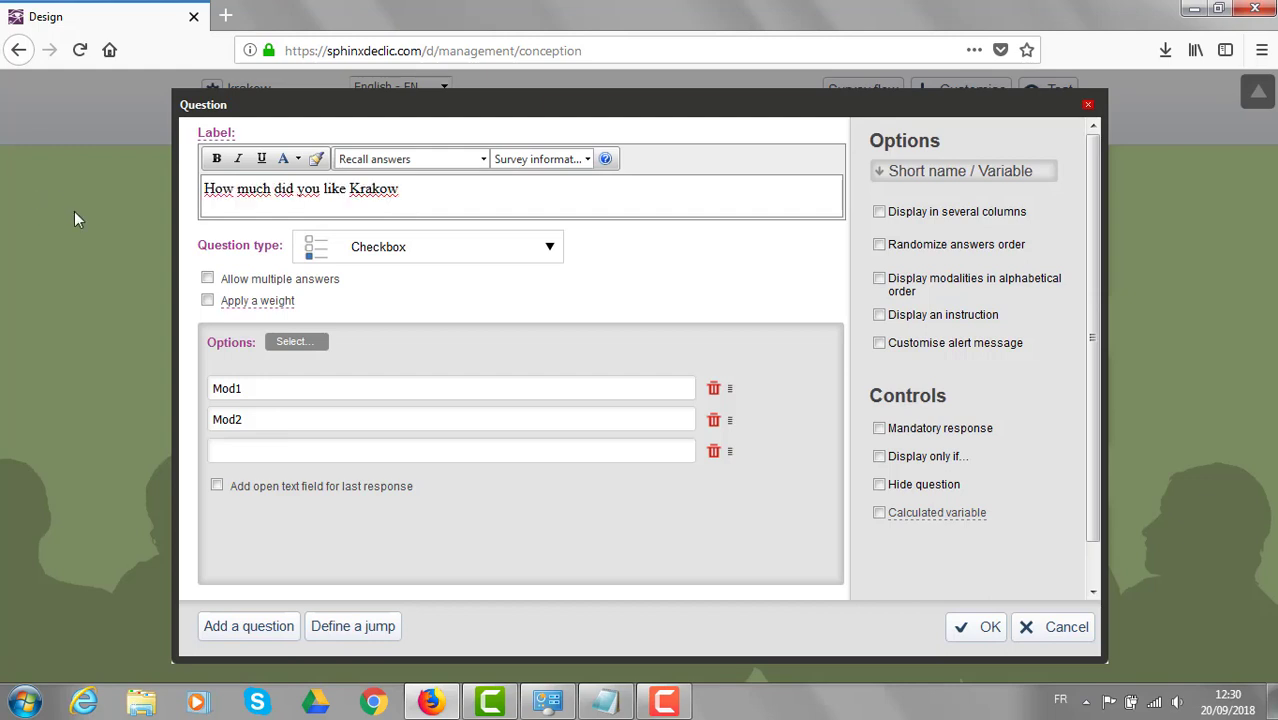
pyautogui.write('?')
pyautogui.click(550, 250)
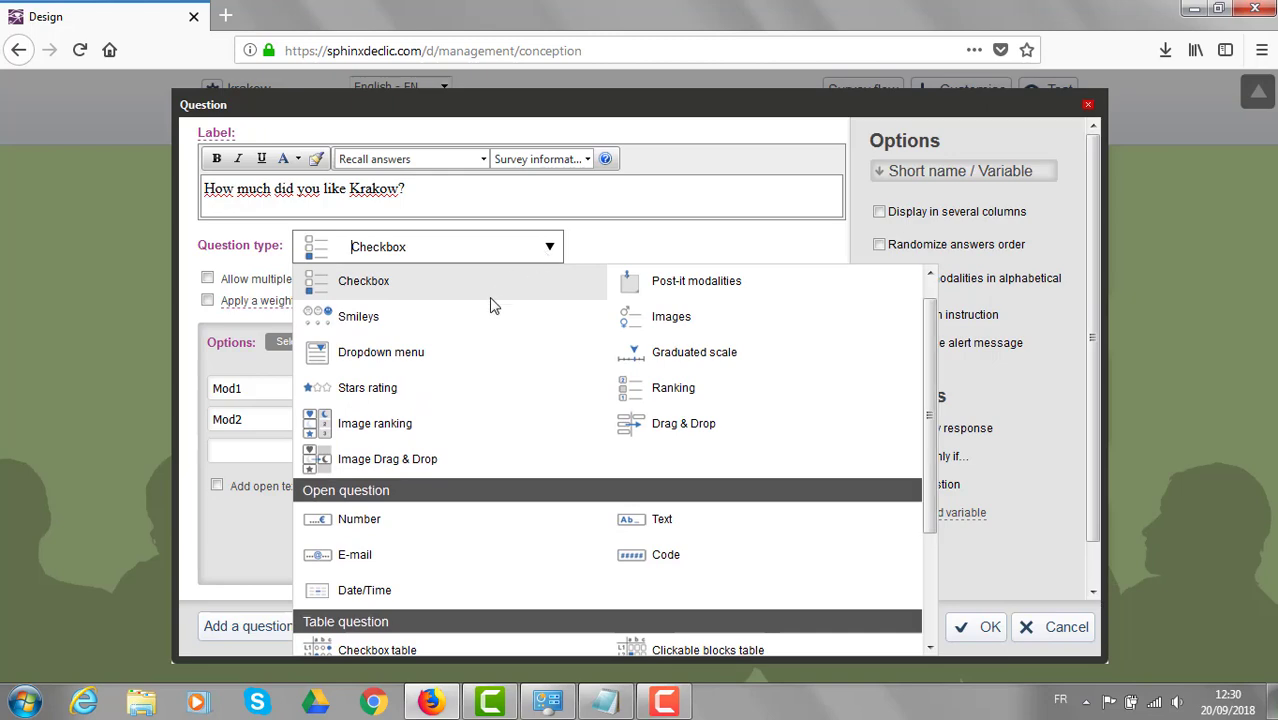
pyautogui.click(478, 320)
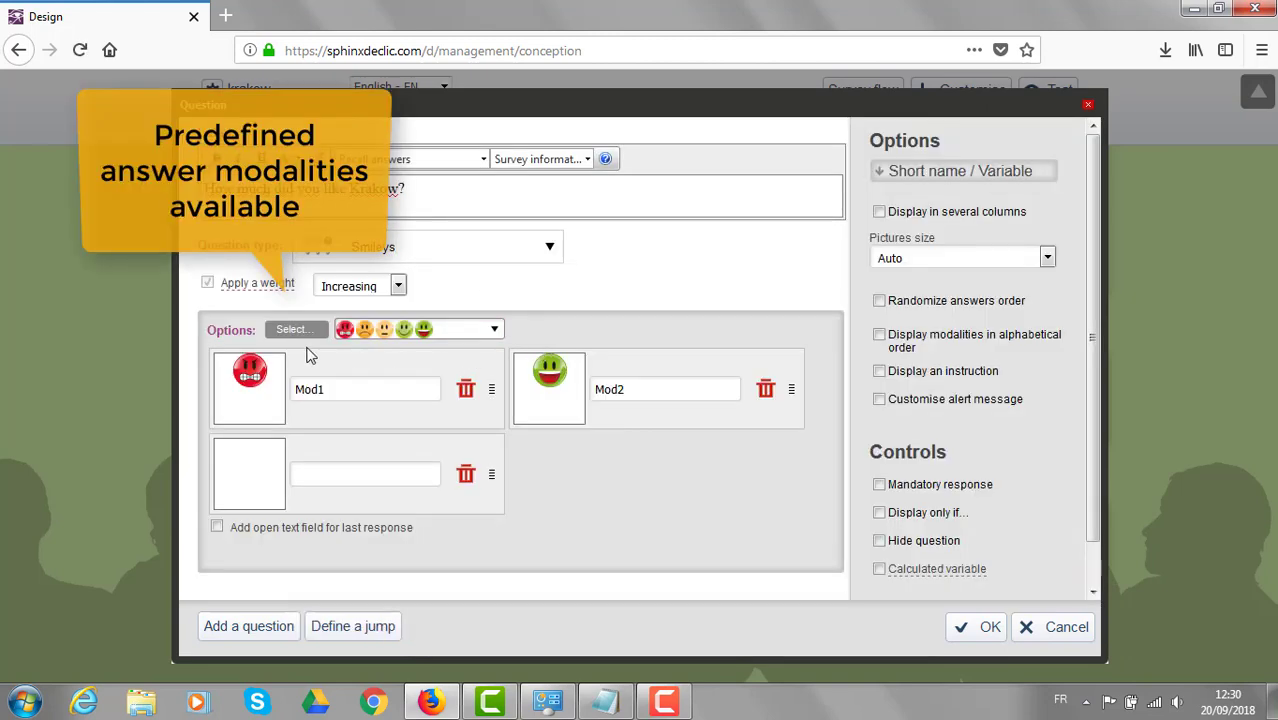
# - Apply the predefined answer scale running from "Not at all" to "Totally" and rename its middle option "So so"
pyautogui.click(293, 330)
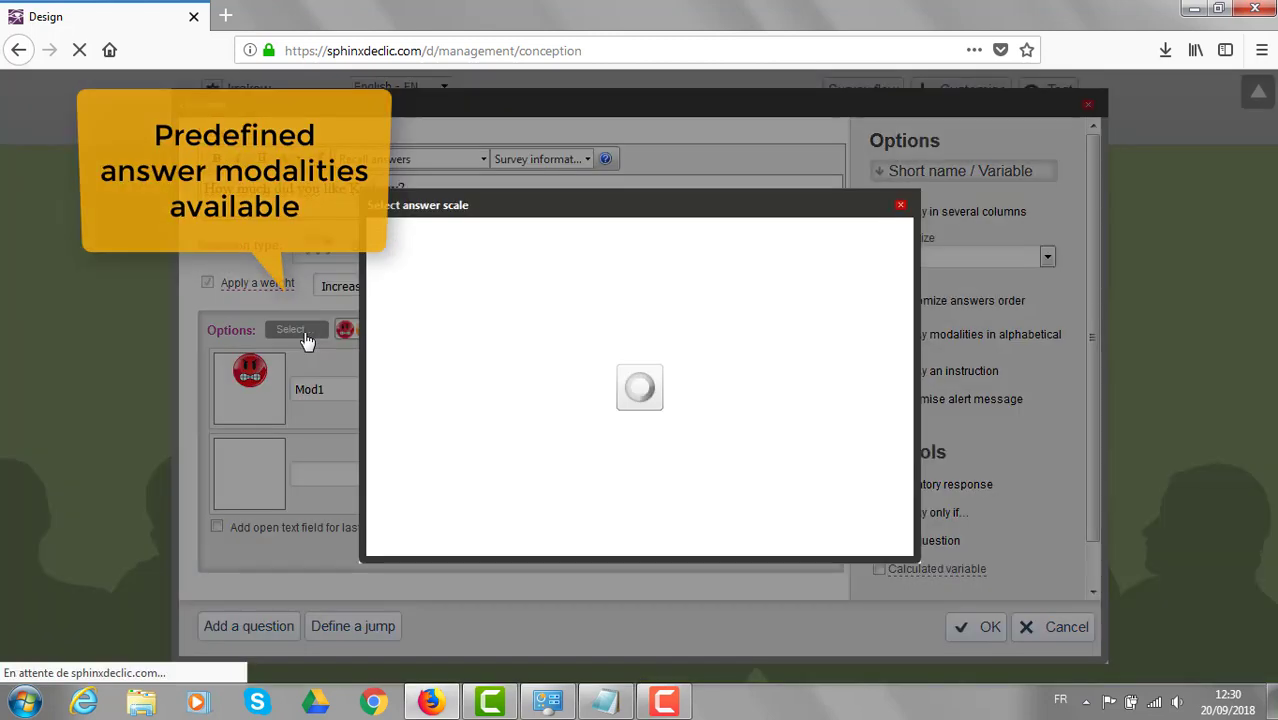
pyautogui.click(493, 410)
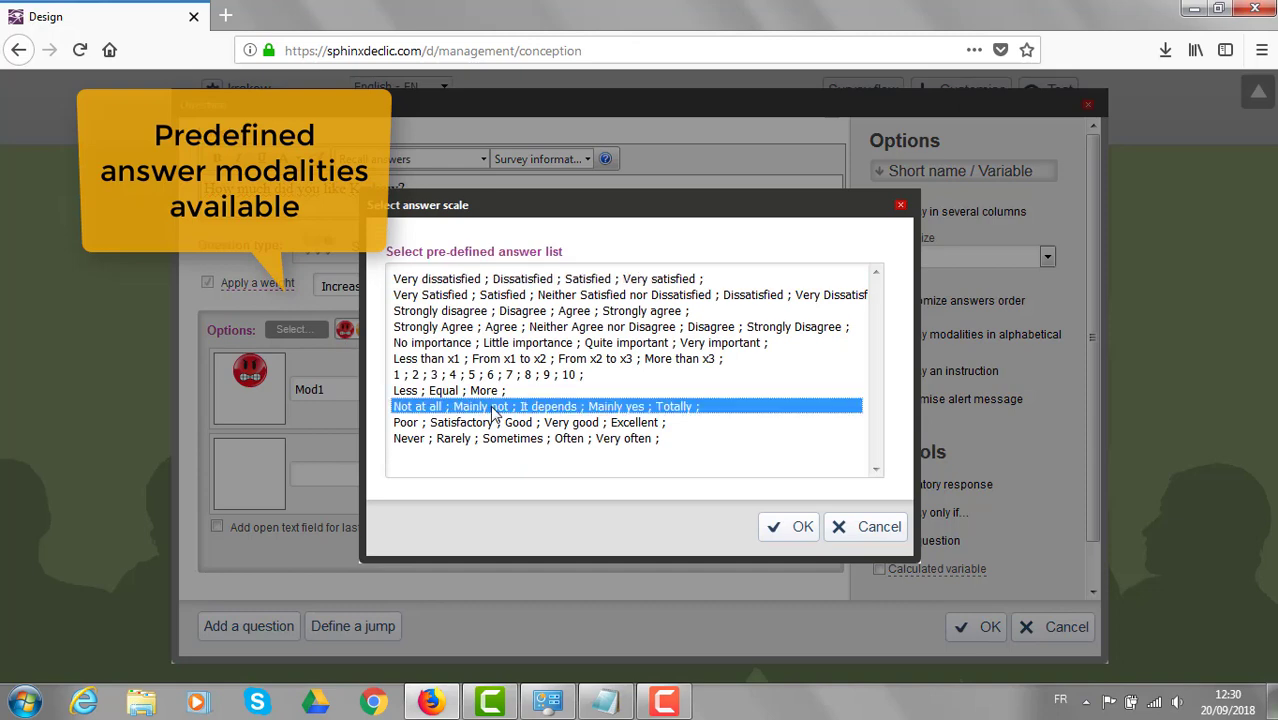
pyautogui.click(797, 528)
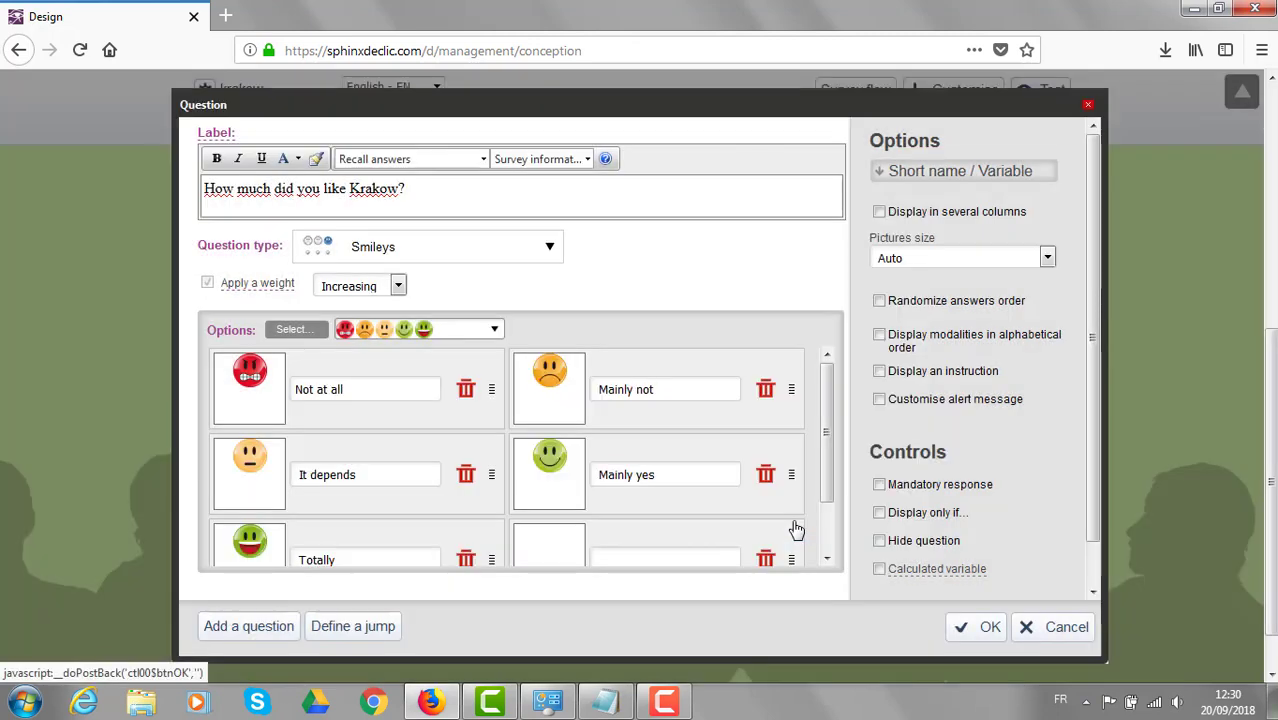
pyautogui.moveTo(384, 474); pyautogui.dragTo(282, 466)
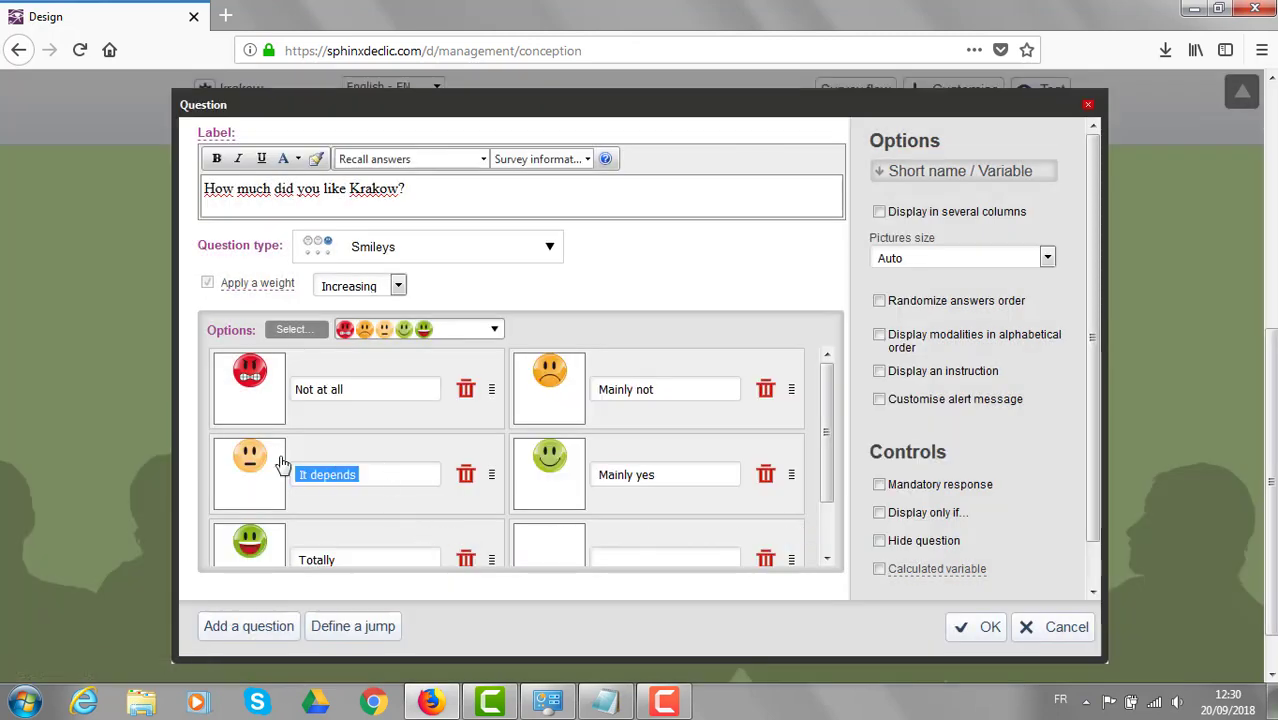
pyautogui.press('BackSpace')
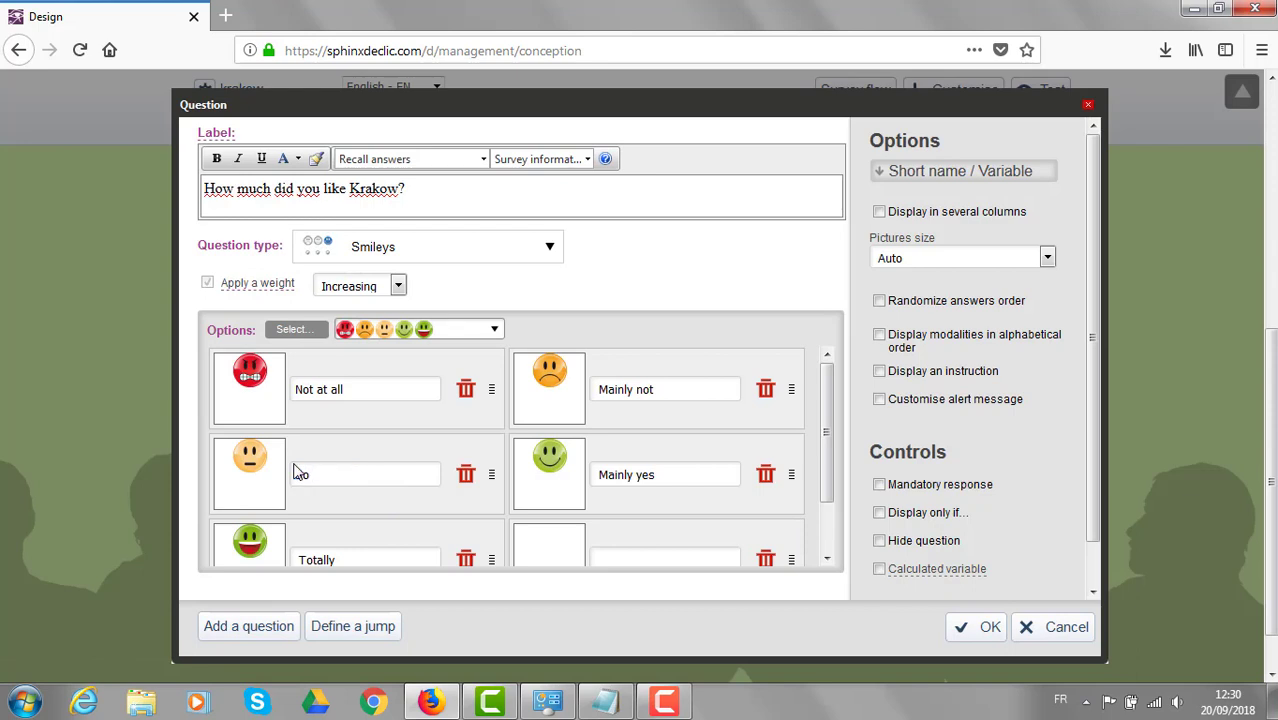
pyautogui.write('So so')
# - Display the smiley answers in 5 columns and save the question
pyautogui.click(894, 217)
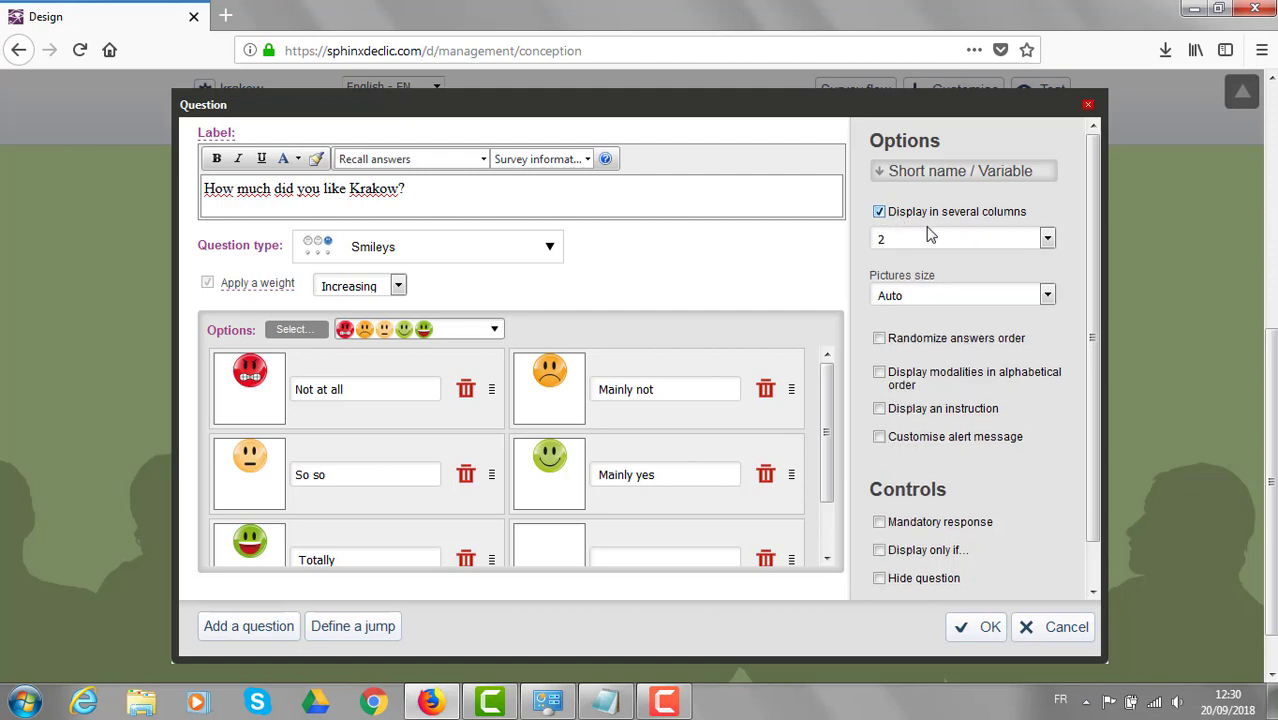
pyautogui.click(1047, 240)
pyautogui.click(993, 326)
pyautogui.click(989, 634)
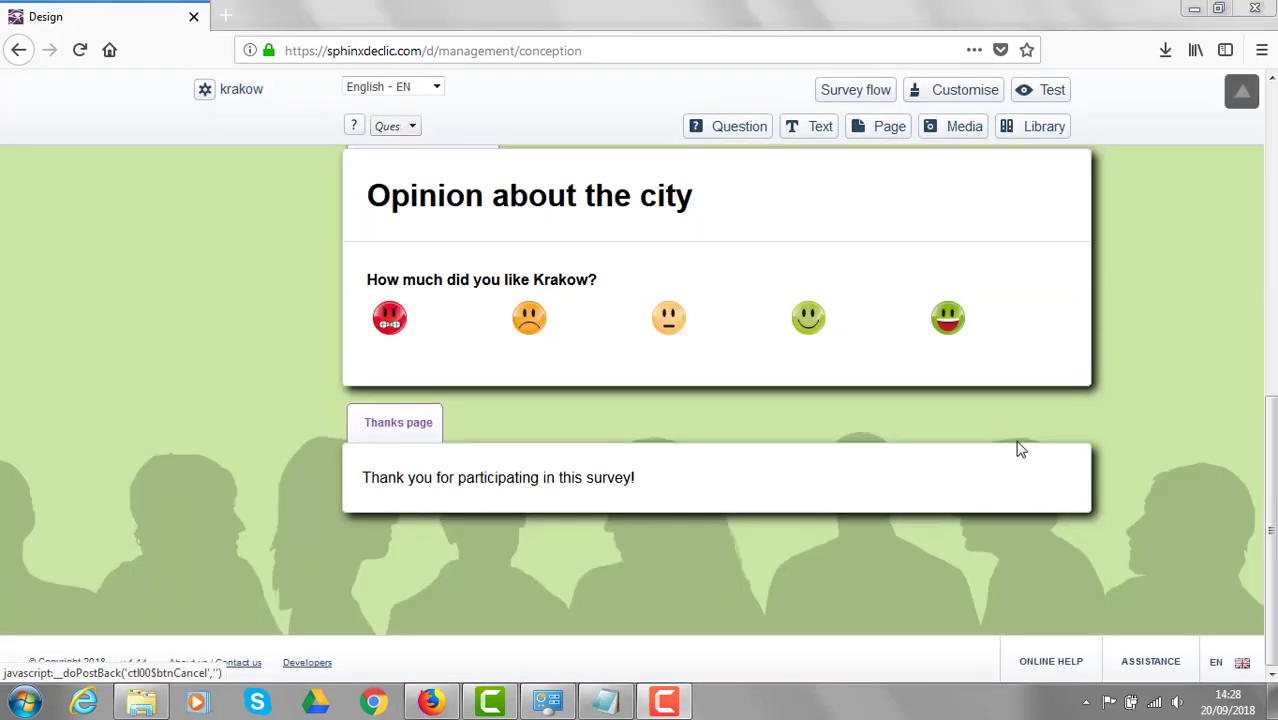
# - Add a question after the smiley question, labelled "What attraction have you preferred in Krakow?", and set its type to Images
pyautogui.click(1010, 368)
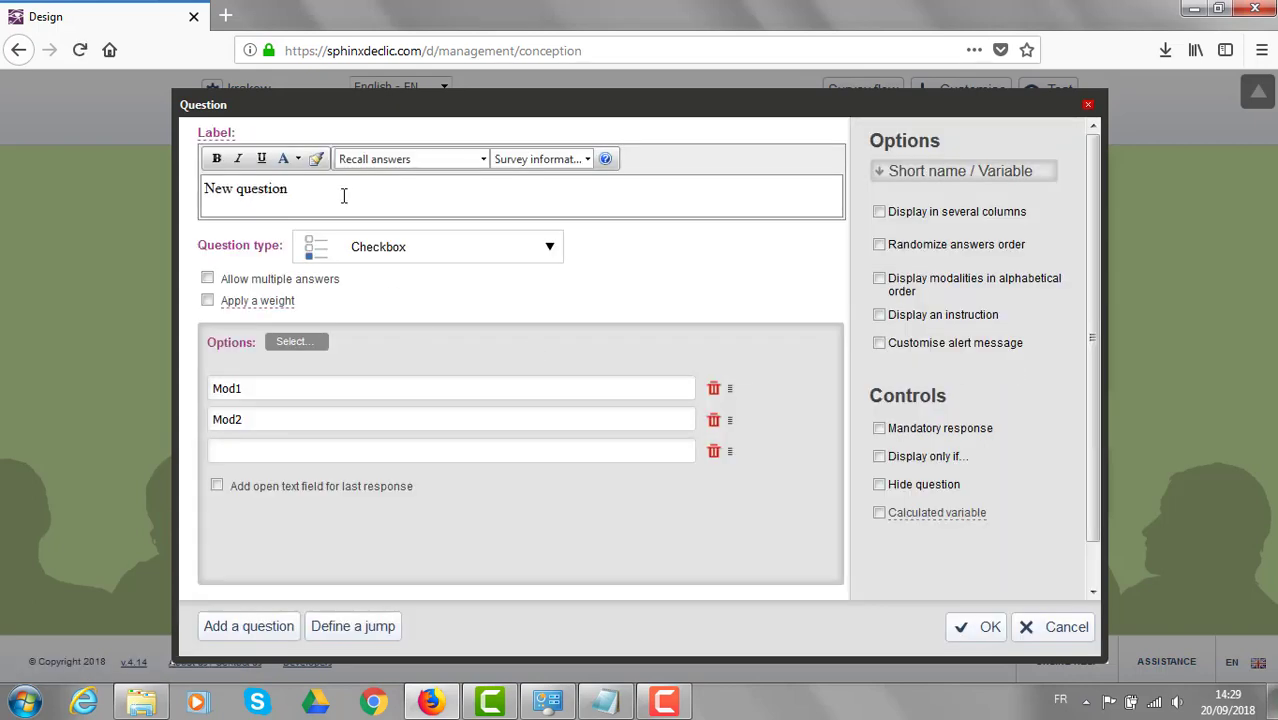
pyautogui.moveTo(345, 197); pyautogui.dragTo(136, 192)
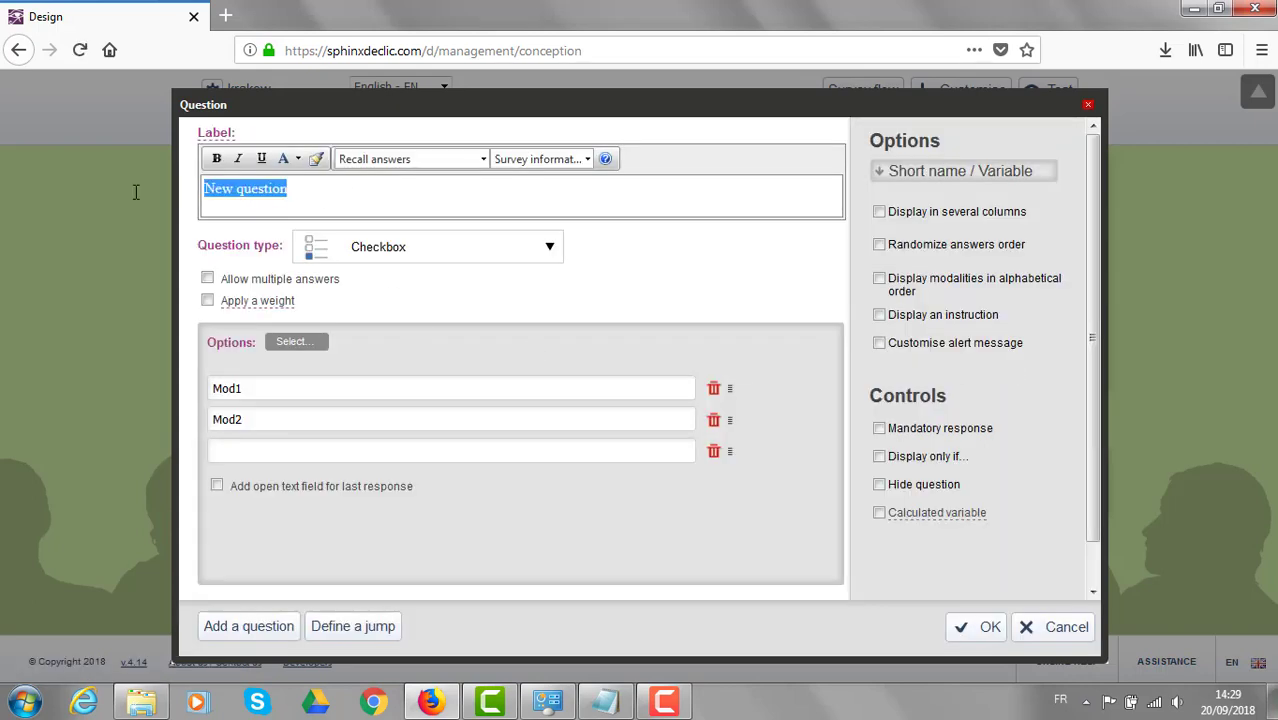
pyautogui.write('What attraction have you preferred in Krakow?')
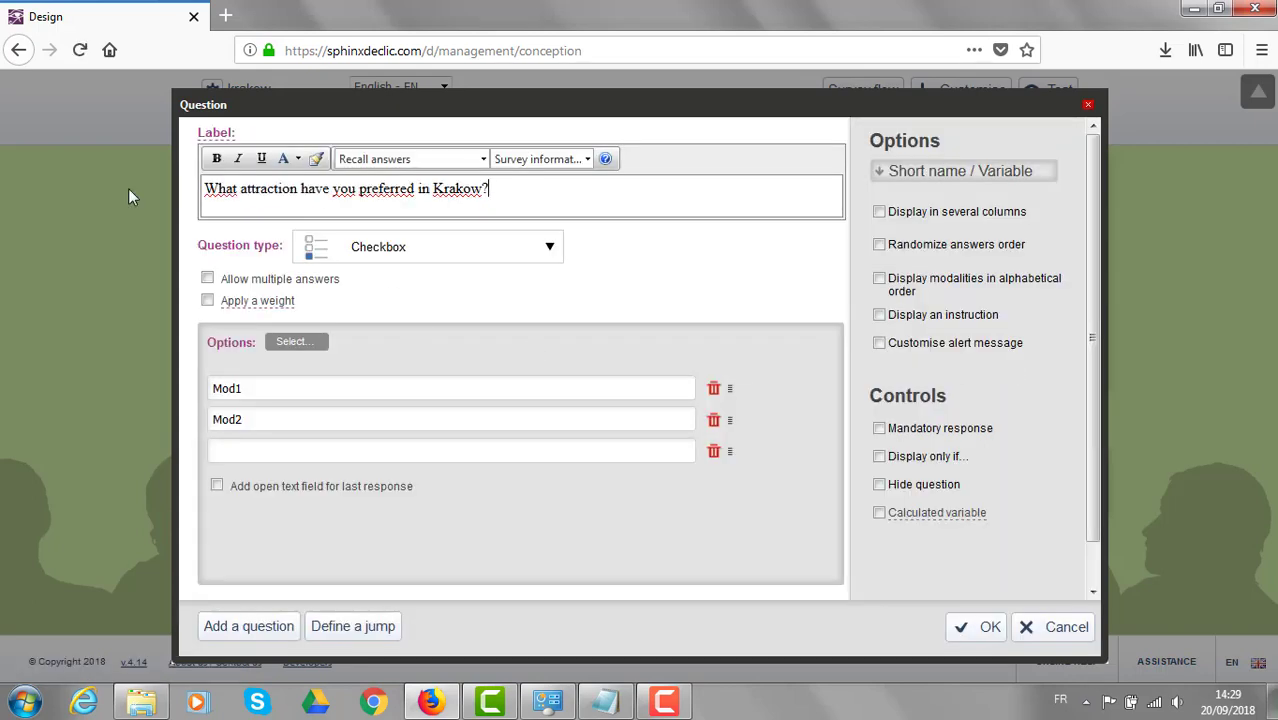
pyautogui.click(378, 258)
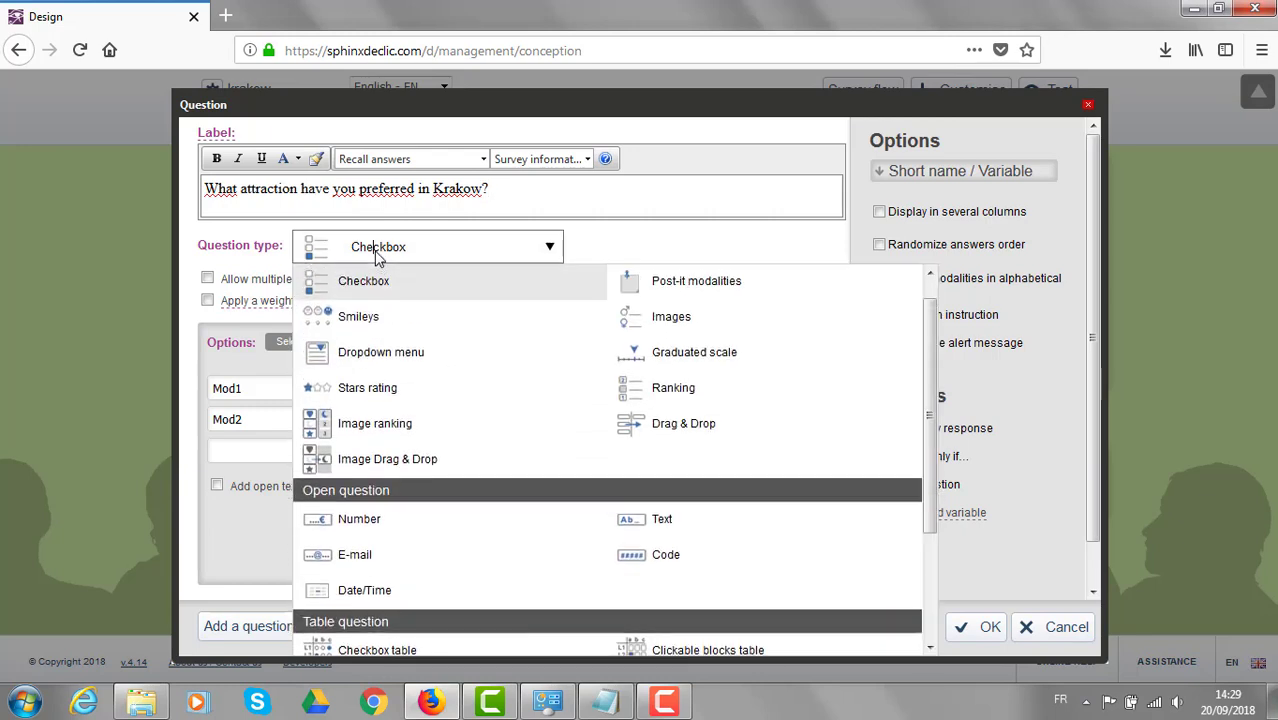
pyautogui.click(687, 325)
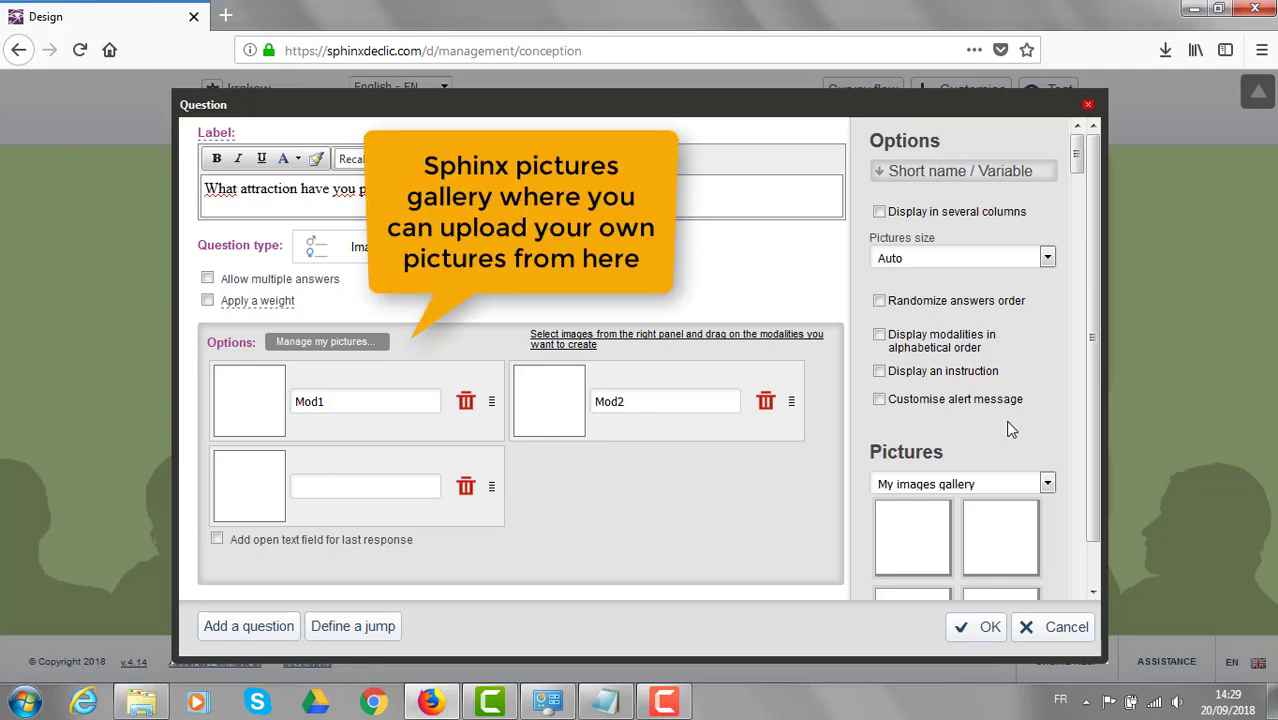
# - Assign the café street and church square gallery pictures to the first two options, naming them "Jewish district" and "Market square"
pyautogui.scroll(-10, 1010, 428)
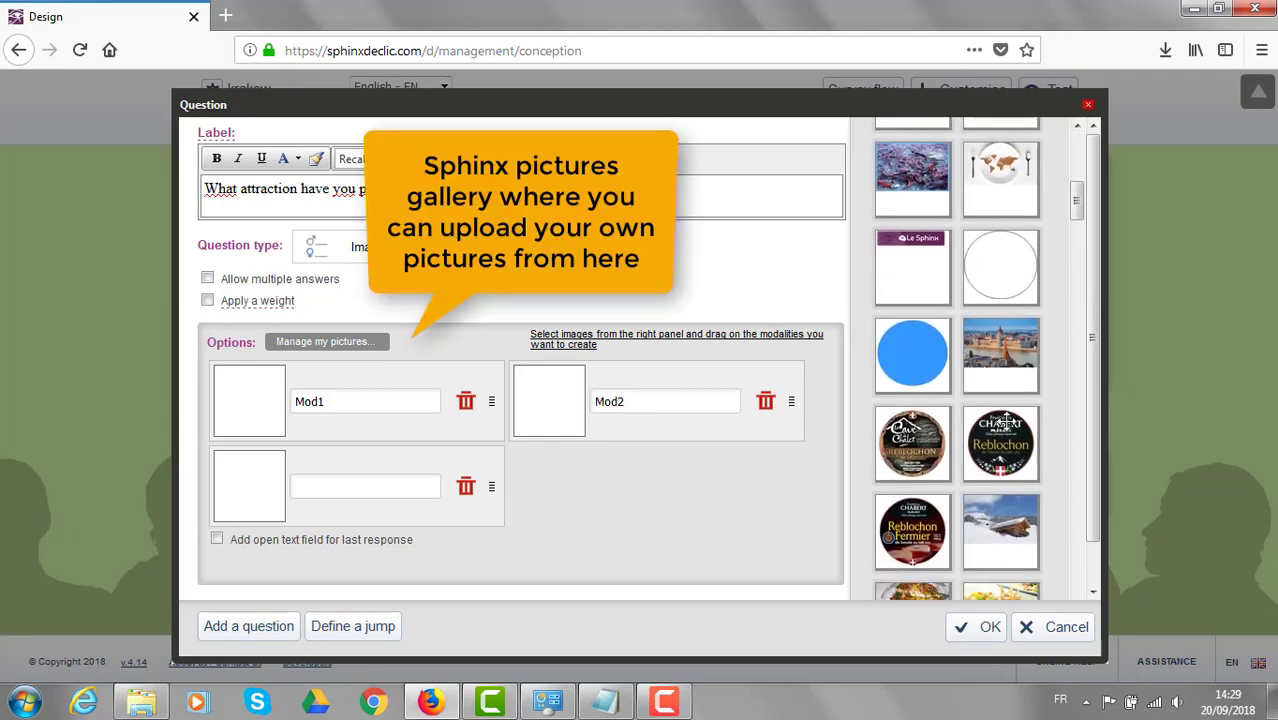
pyautogui.scroll(-10, 1006, 424)
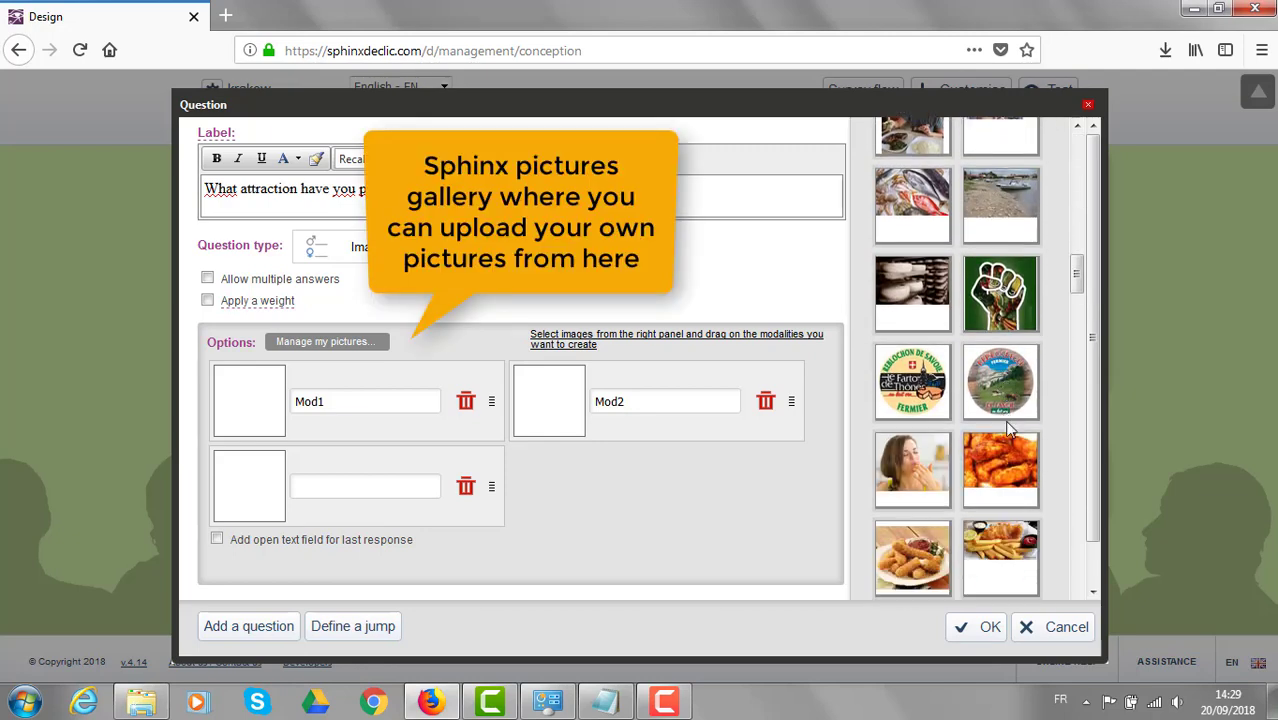
pyautogui.scroll(-10, 1005, 420)
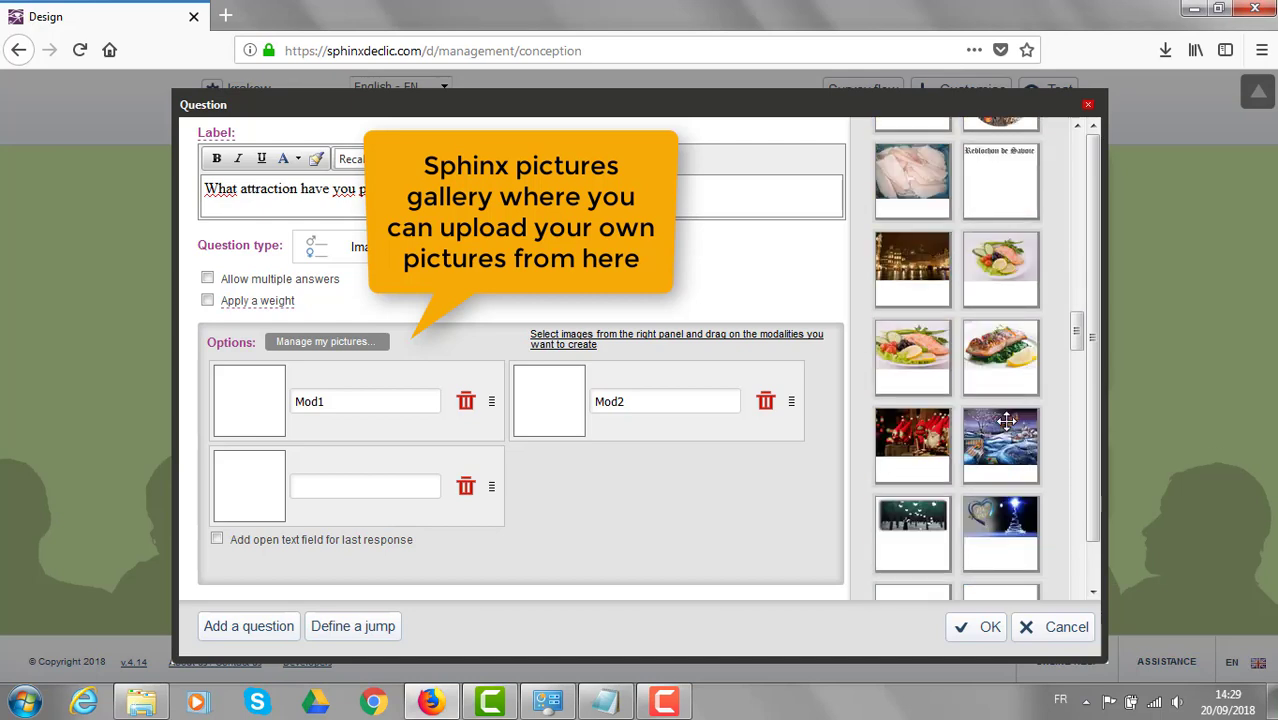
pyautogui.scroll(-5, 1005, 420)
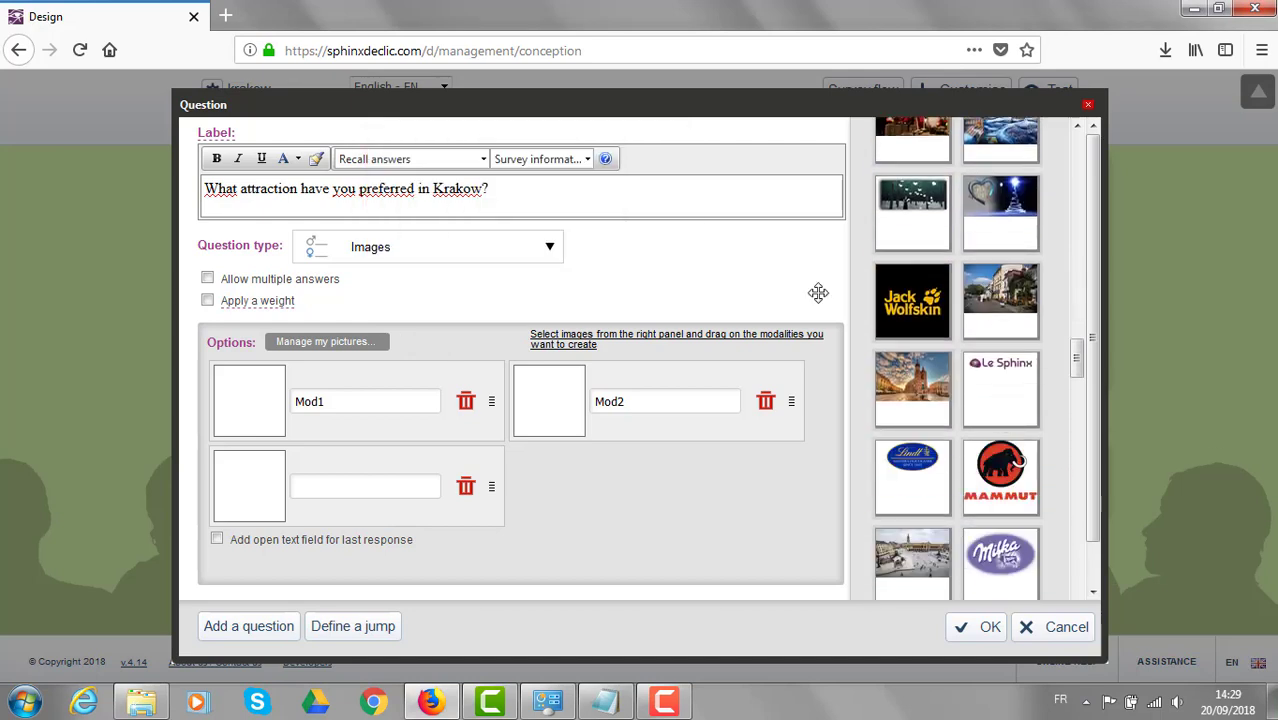
pyautogui.moveTo(818, 292); pyautogui.dragTo(255, 398)
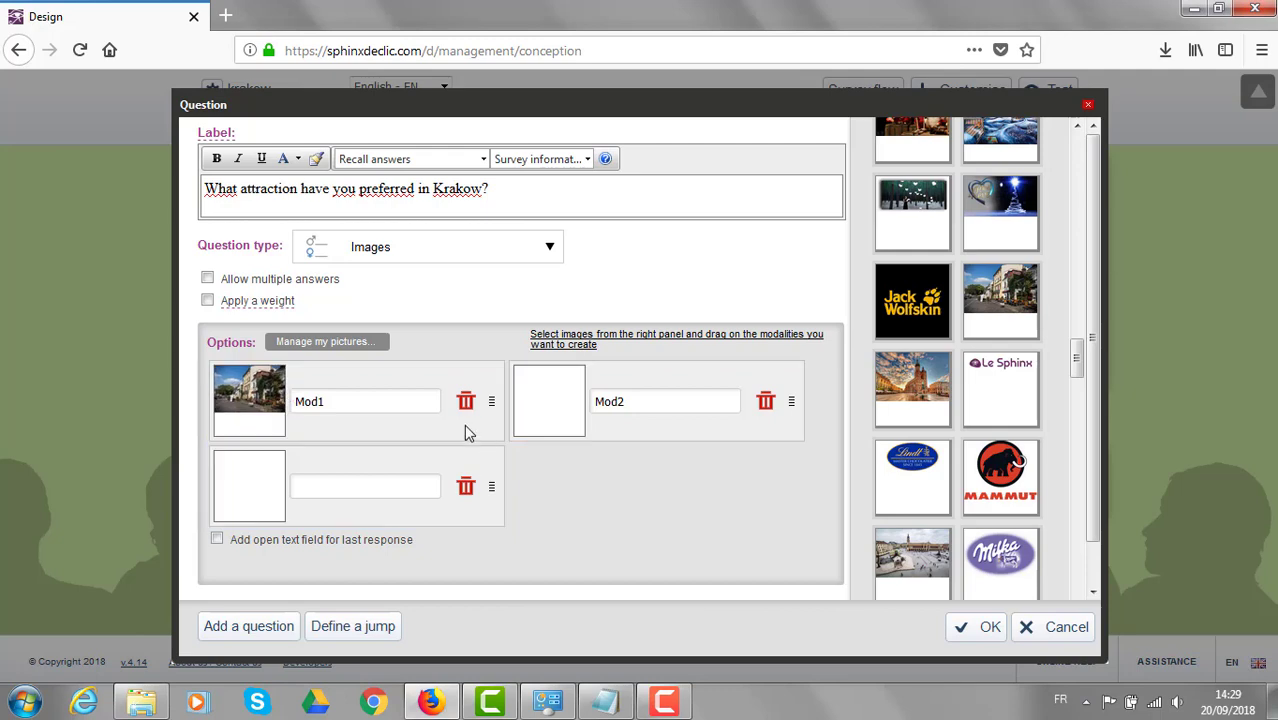
pyautogui.doubleClick(417, 405)
pyautogui.write('Jewish district')
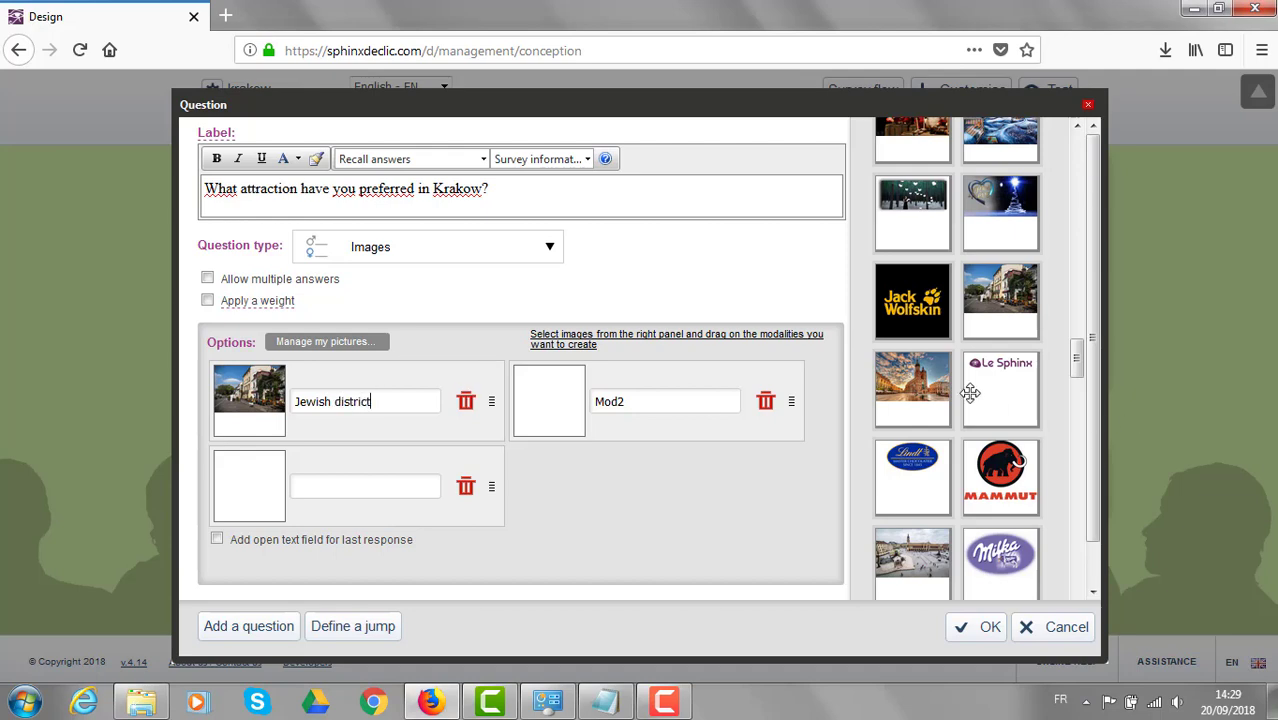
pyautogui.moveTo(891, 371); pyautogui.dragTo(568, 400)
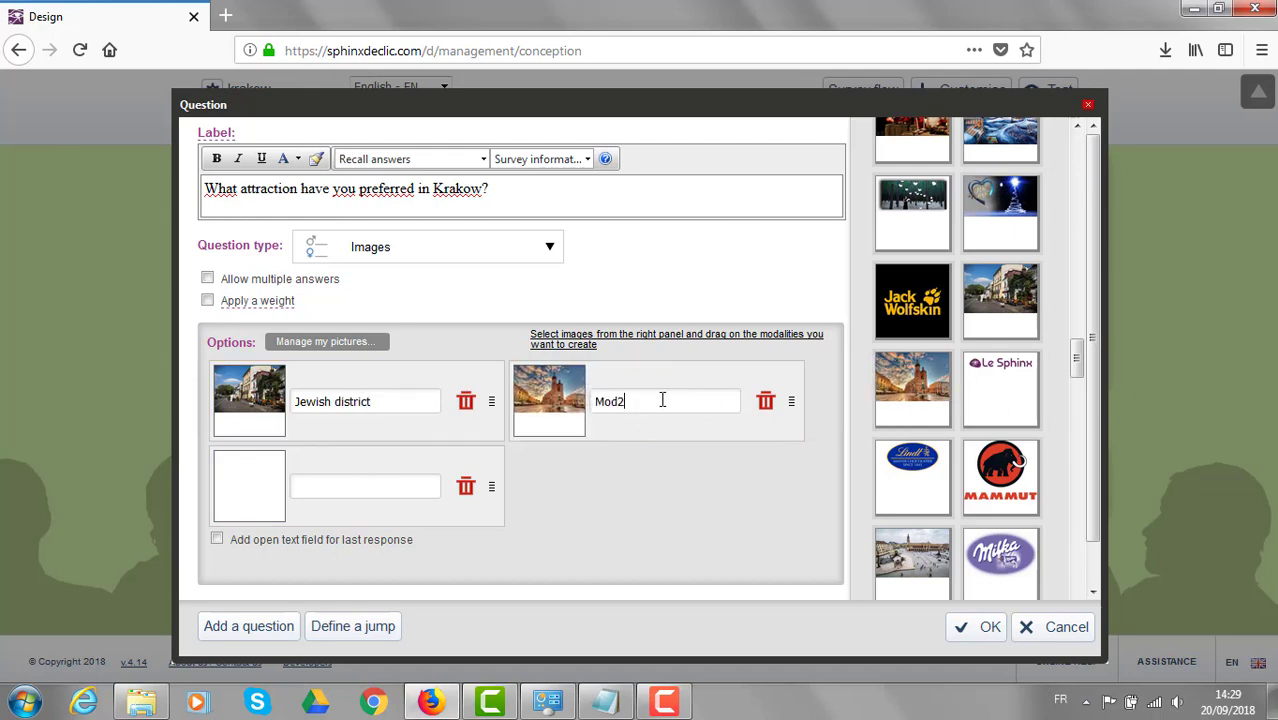
pyautogui.click(662, 400)
pyautogui.write('Market square')
# - Add the river picture and the castle picture from the gallery as the third and fourth answer options
pyautogui.scroll(-5, 1100, 380)
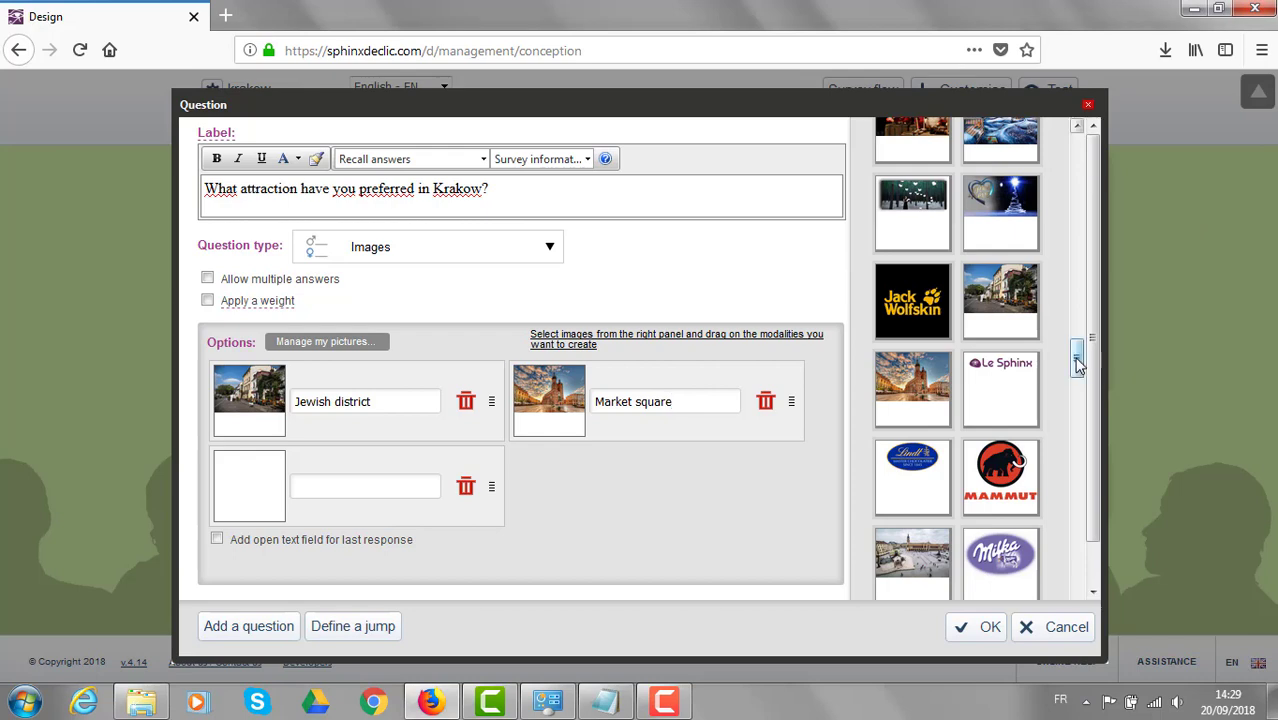
pyautogui.moveTo(905, 430); pyautogui.dragTo(250, 486)
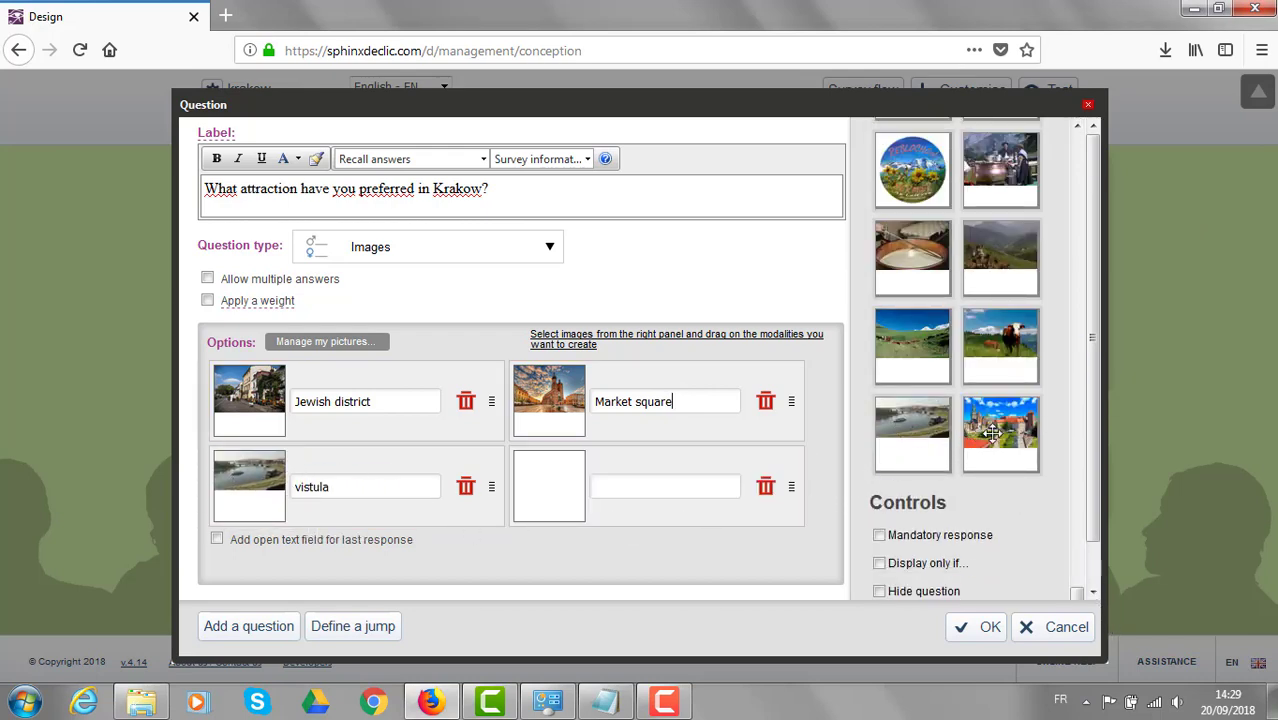
pyautogui.moveTo(995, 432); pyautogui.dragTo(541, 483)
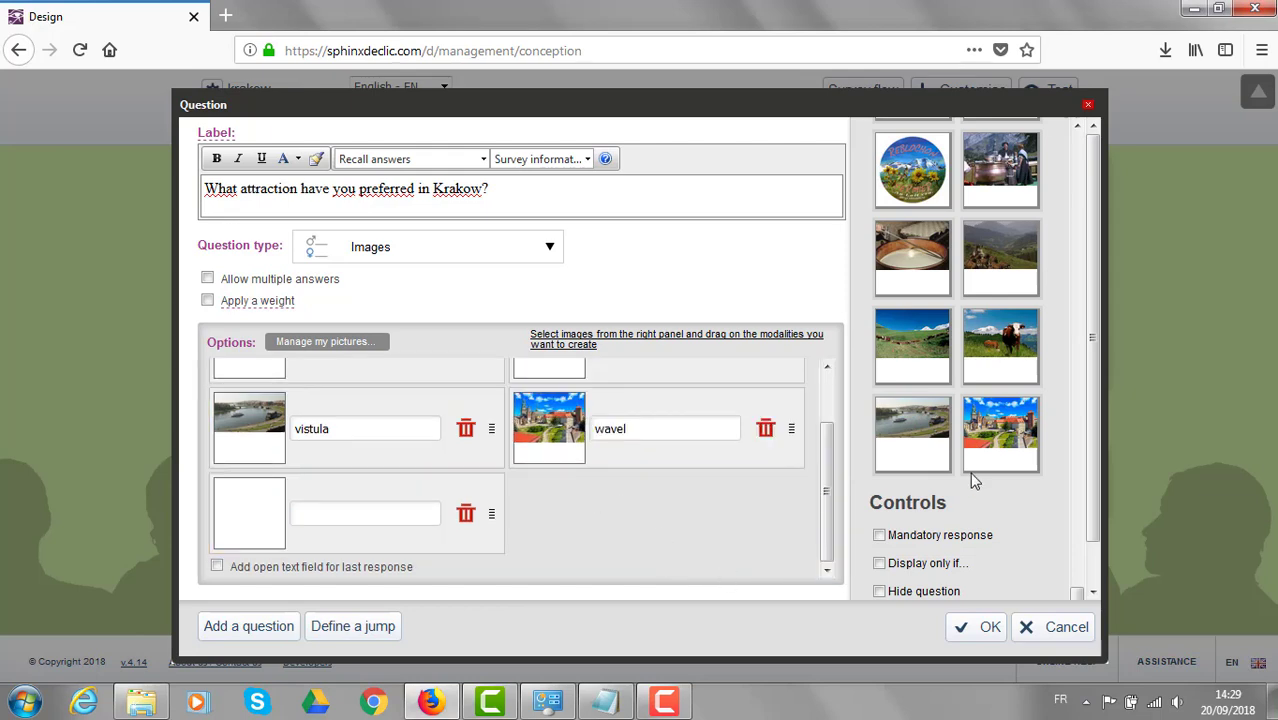
# - Display the image answers in 2 columns with a picture size of 72 and save the question
pyautogui.scroll(10, 973, 480)
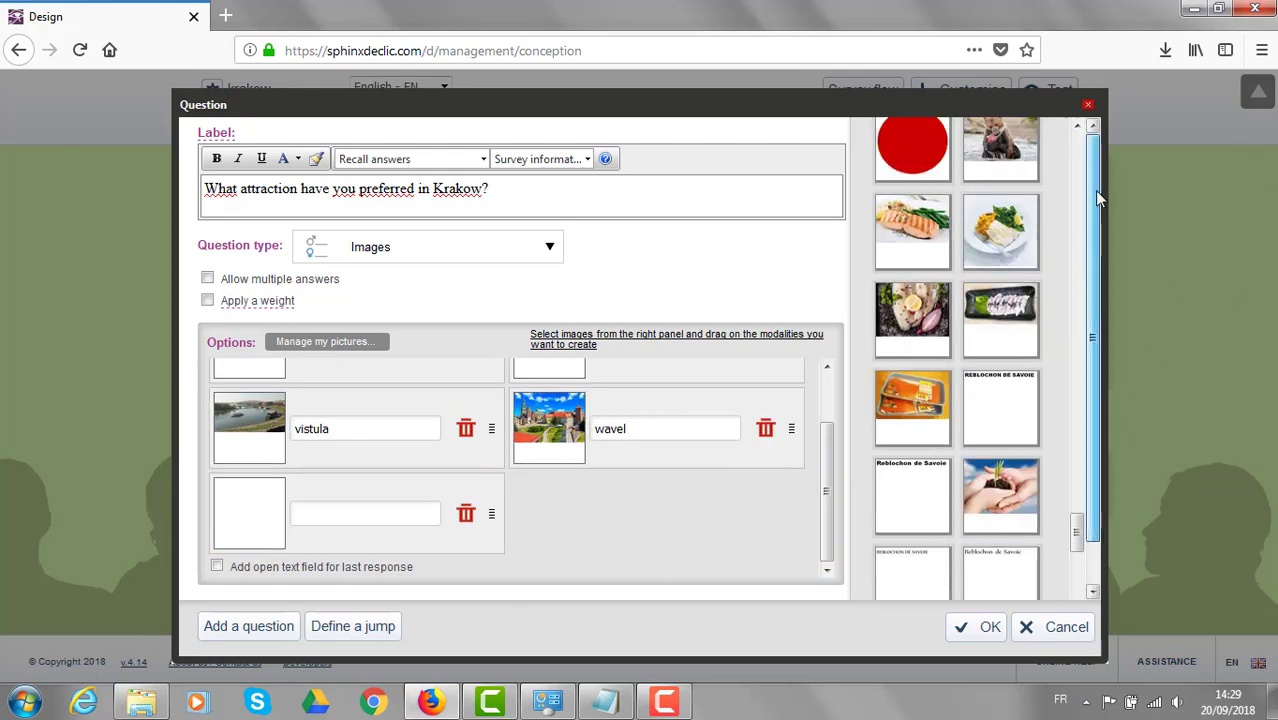
pyautogui.scroll(10, 905, 316)
pyautogui.scroll(10, 905, 316)
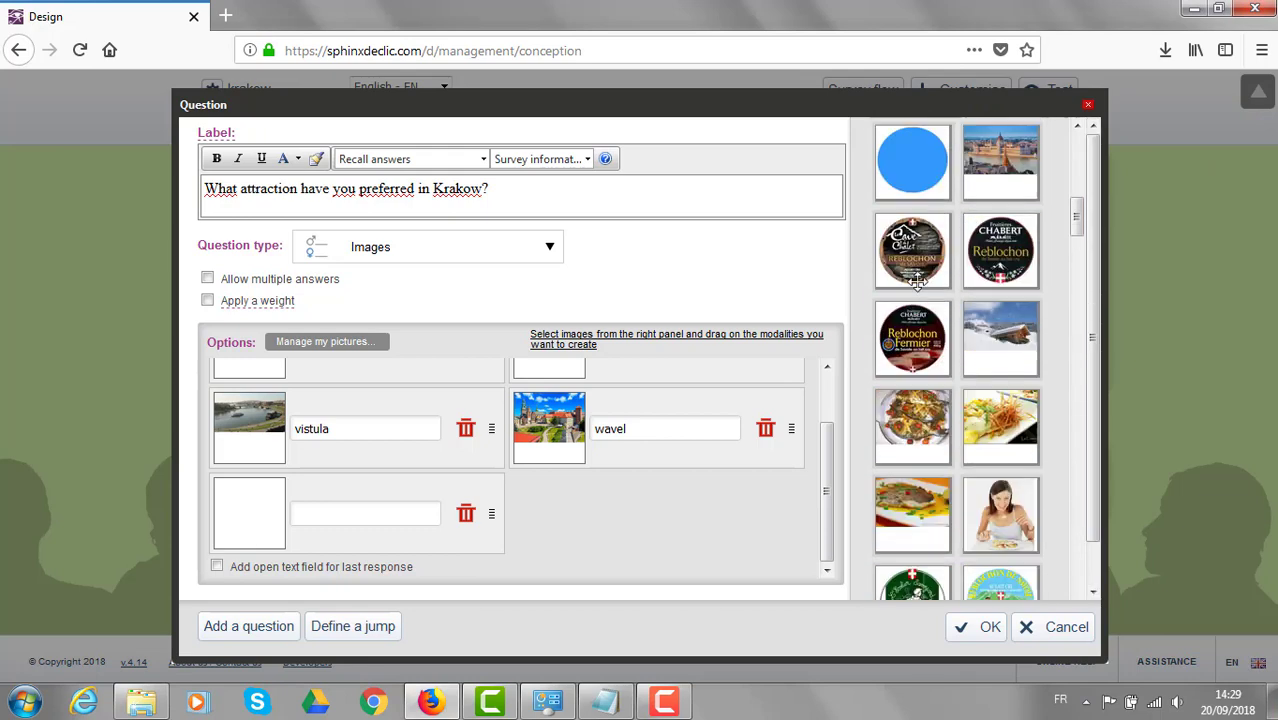
pyautogui.click(906, 215)
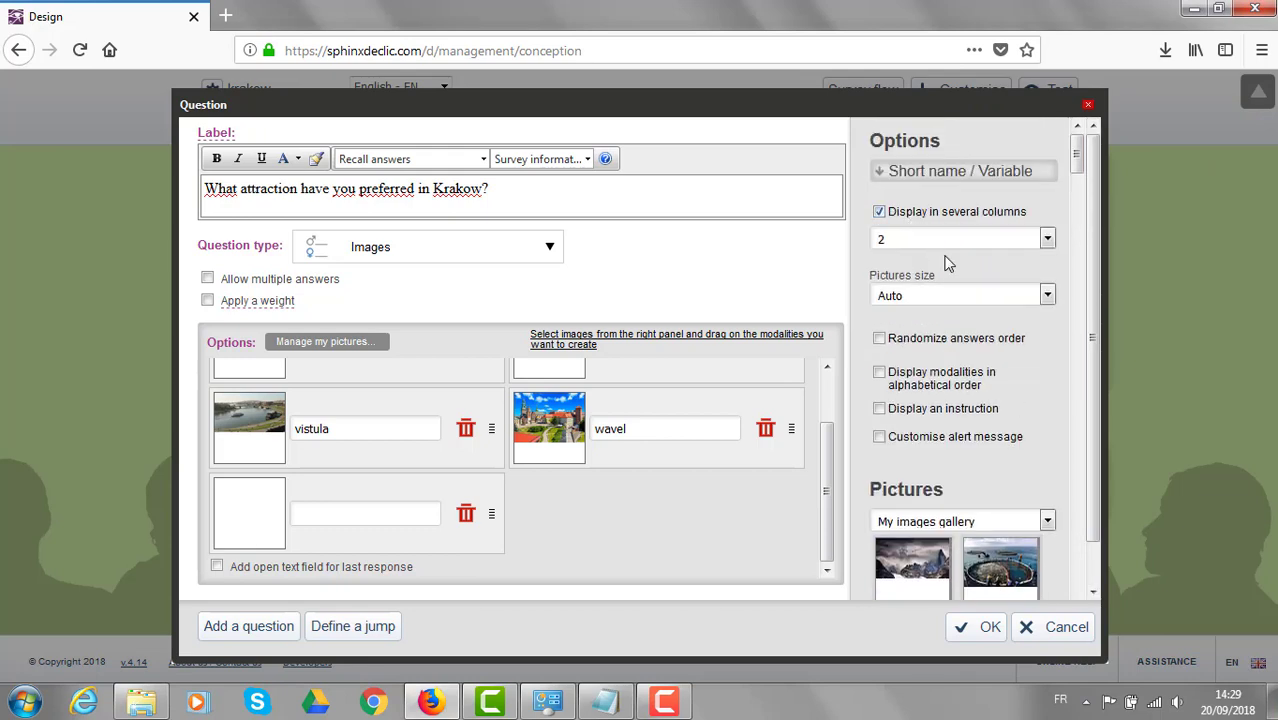
pyautogui.click(1048, 298)
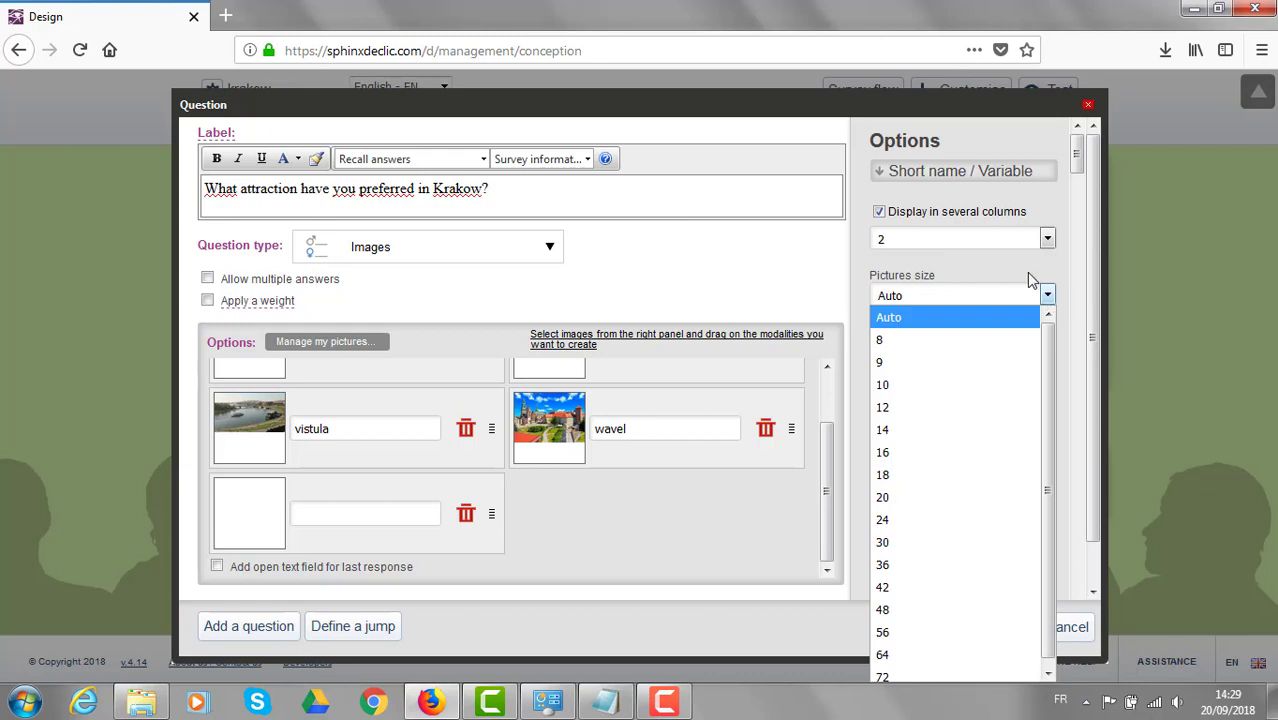
pyautogui.click(935, 670)
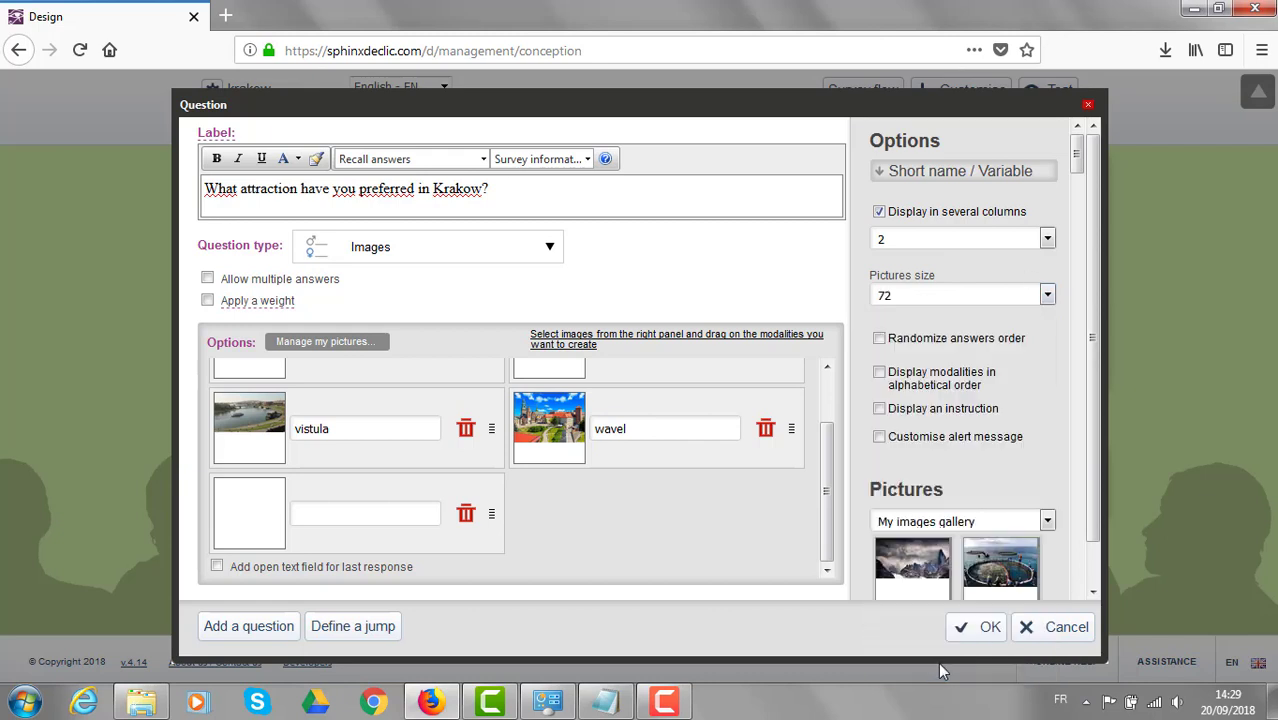
pyautogui.click(982, 628)
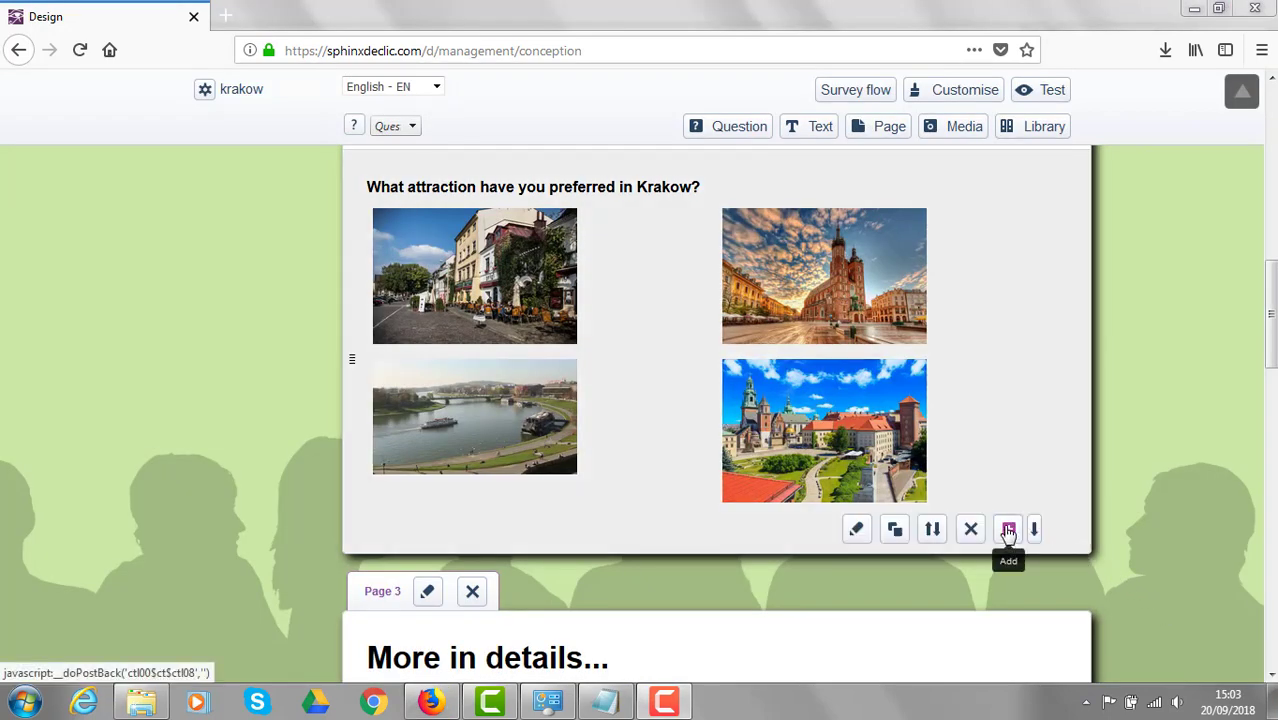
# - Add a question after the attraction images, labelled "Please rank your 3 favorite cities in Poland", and set its type to Drag & Drop
pyautogui.click(1007, 535)
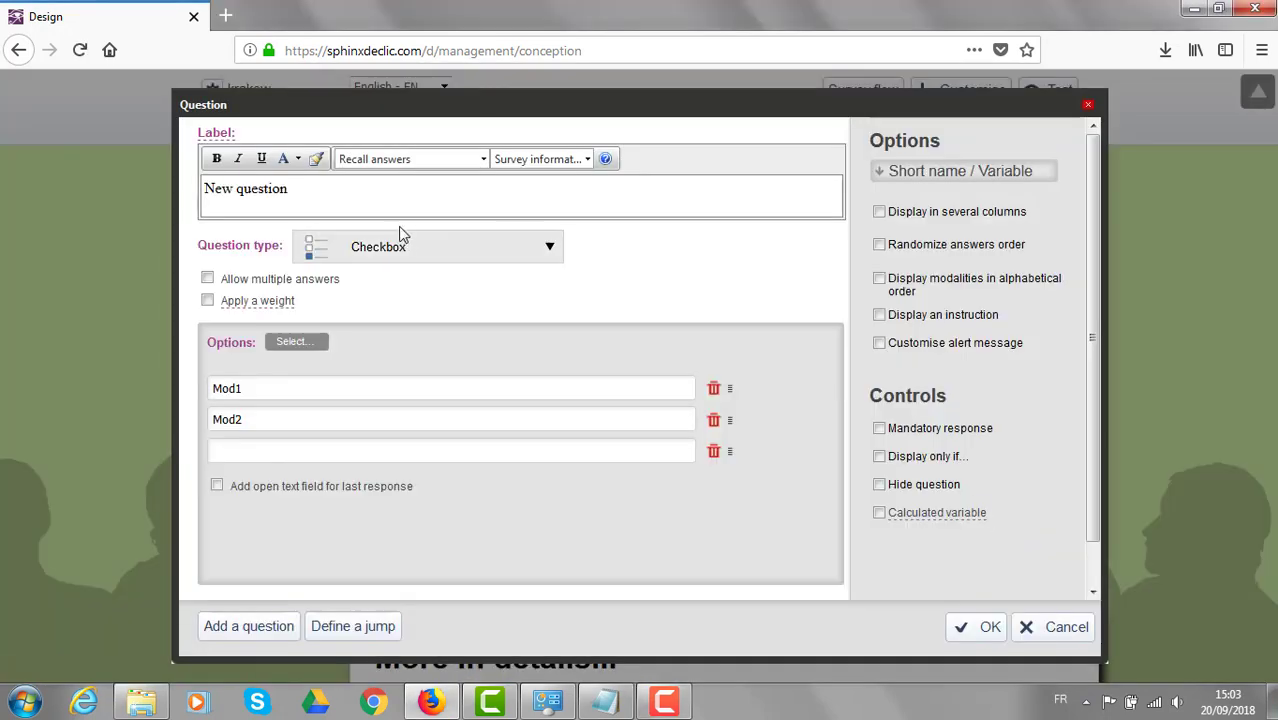
pyautogui.moveTo(365, 202); pyautogui.dragTo(4, 146)
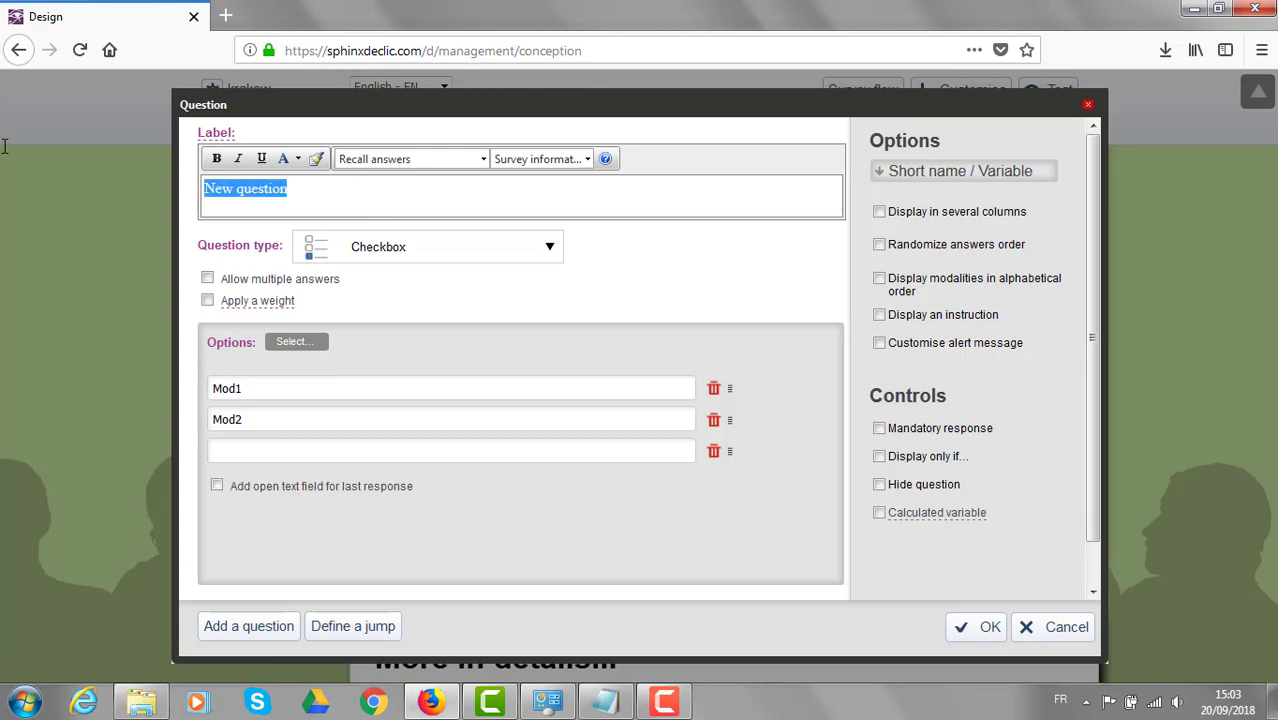
pyautogui.write('Please rank your 3 favorite cities in Poland')
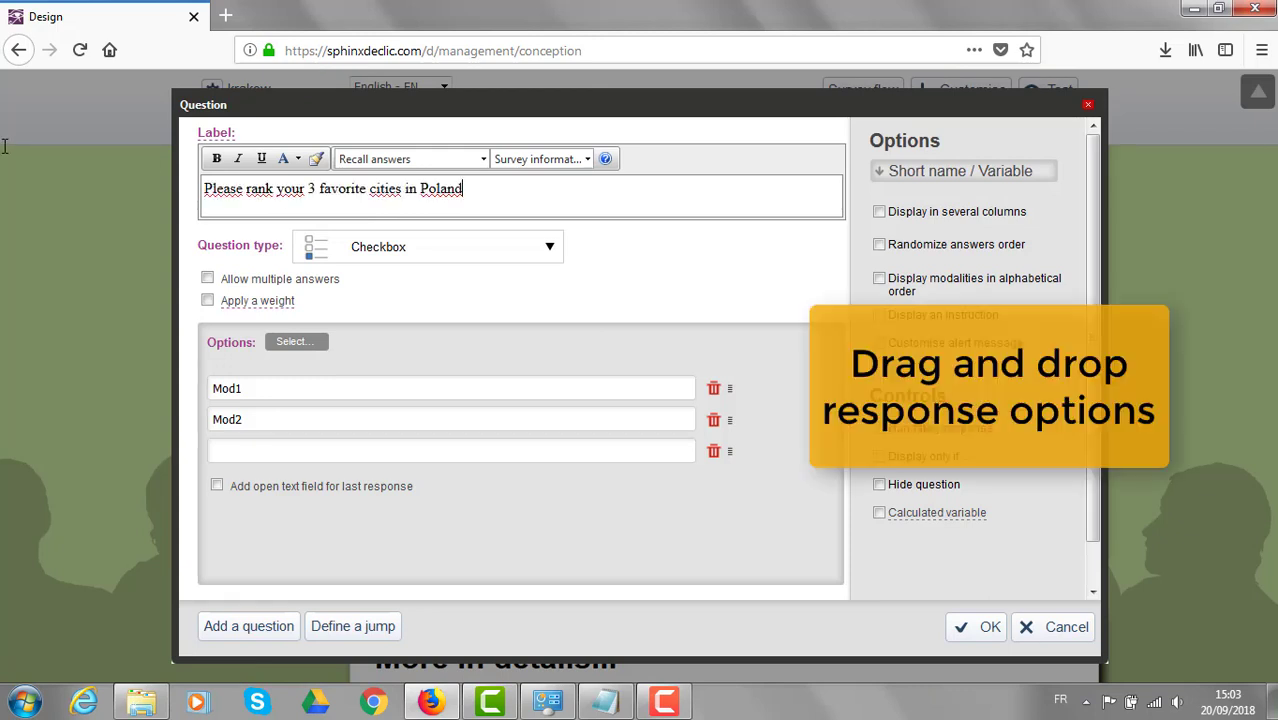
pyautogui.click(417, 256)
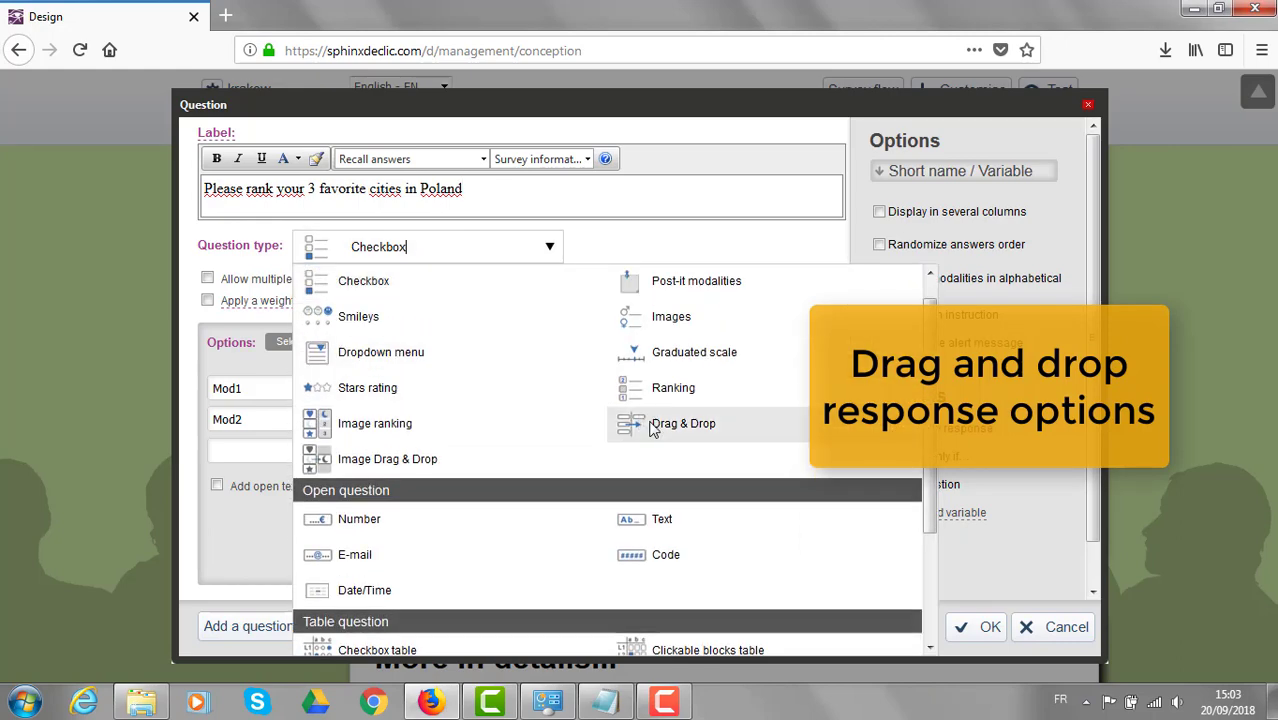
pyautogui.click(651, 426)
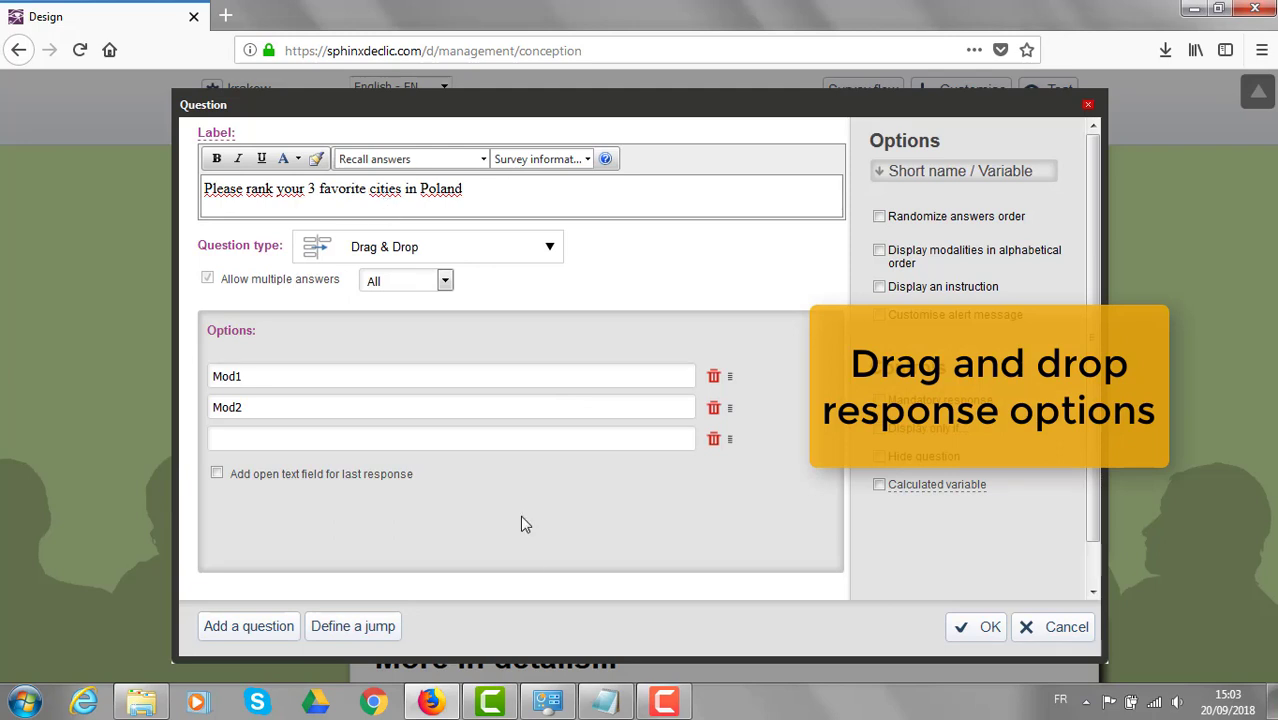
# - Copy the Polish city list from Warsaw to Białystok out of Notepad, paste it as the answer options and remove the Mod2 option
pyautogui.click(604, 701)
pyautogui.moveTo(800, 197); pyautogui.dragTo(2, 230)
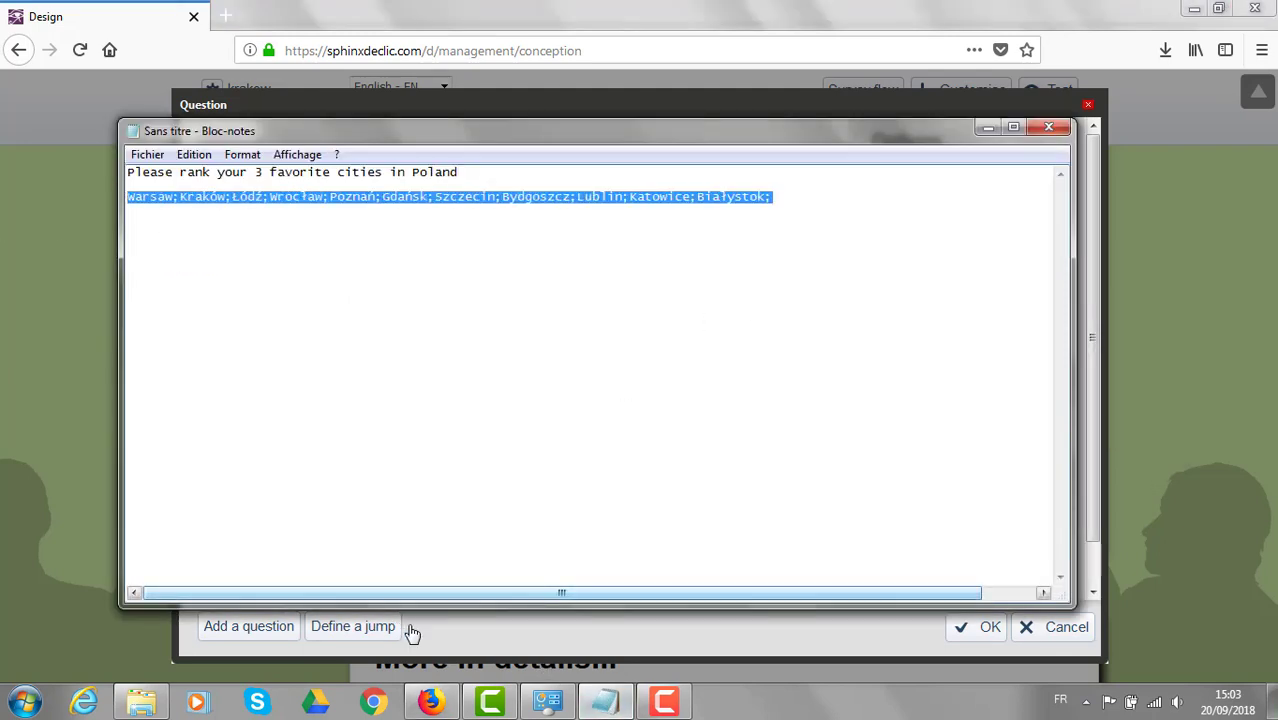
pyautogui.click(430, 701)
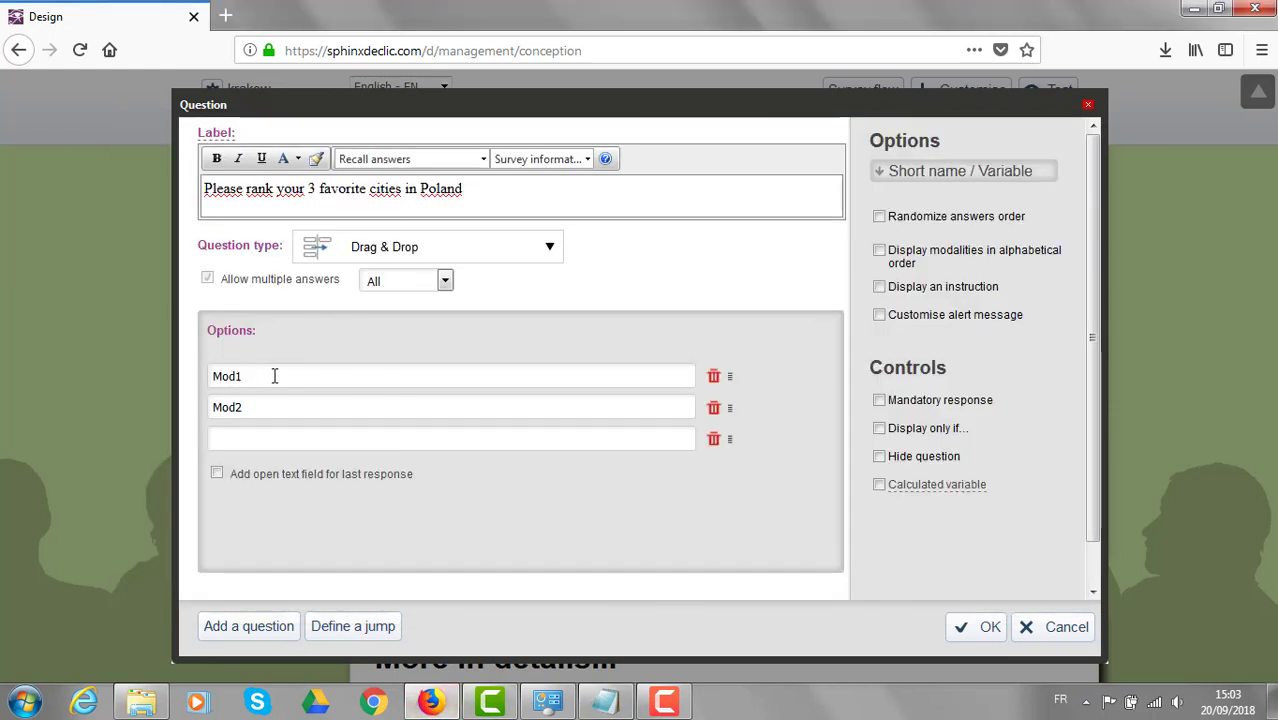
pyautogui.moveTo(274, 376); pyautogui.dragTo(113, 376)
pyautogui.hotkey('ctrl', 'v')
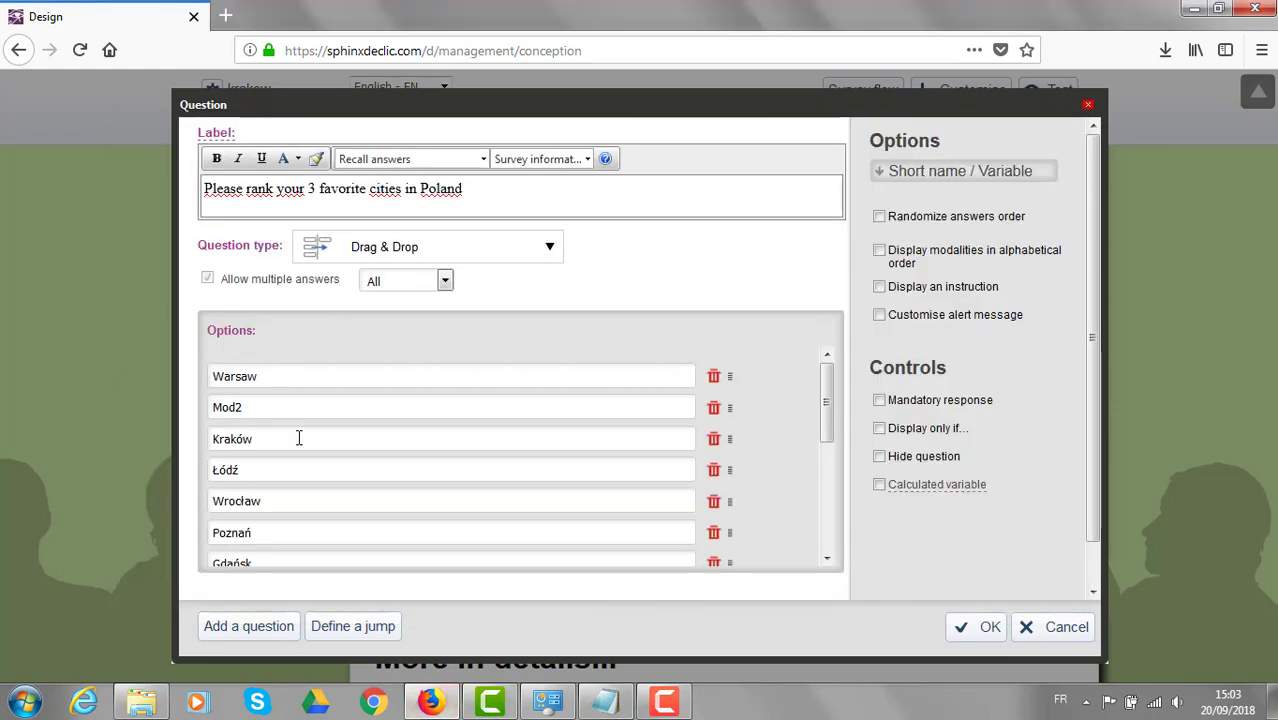
pyautogui.click(714, 410)
pyautogui.scroll(-4, 430, 474)
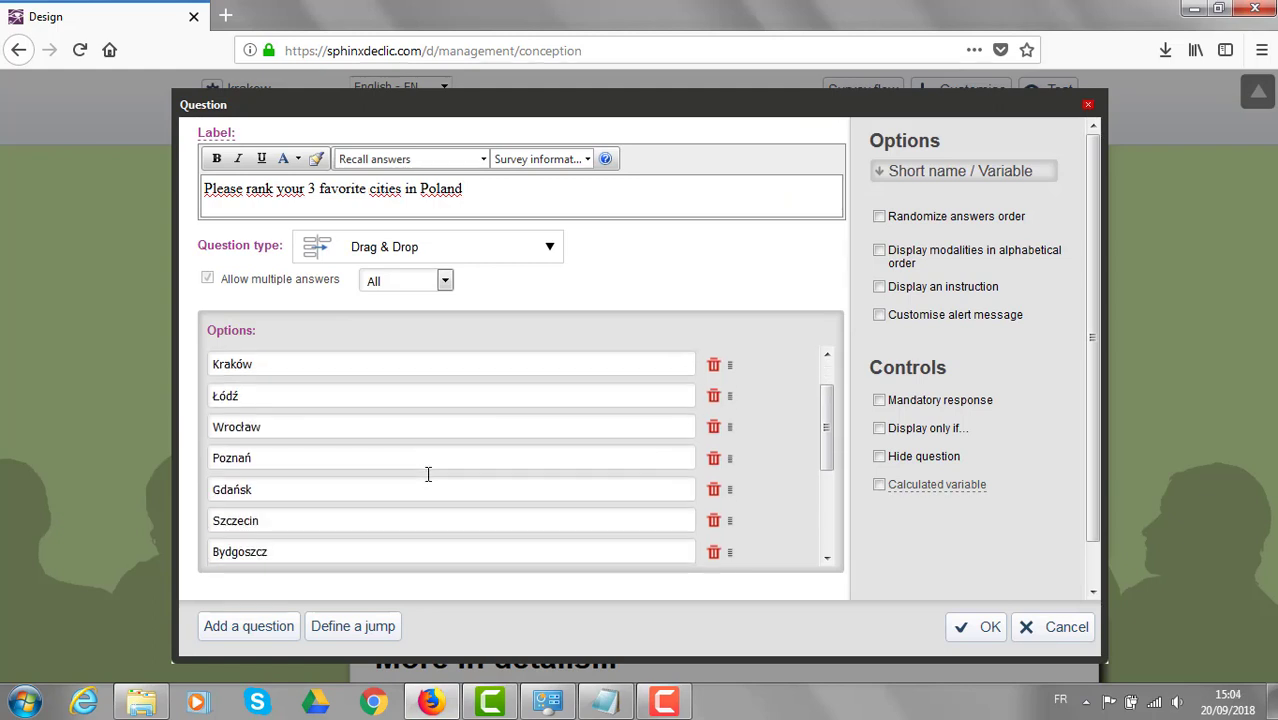
pyautogui.scroll(5, 430, 480)
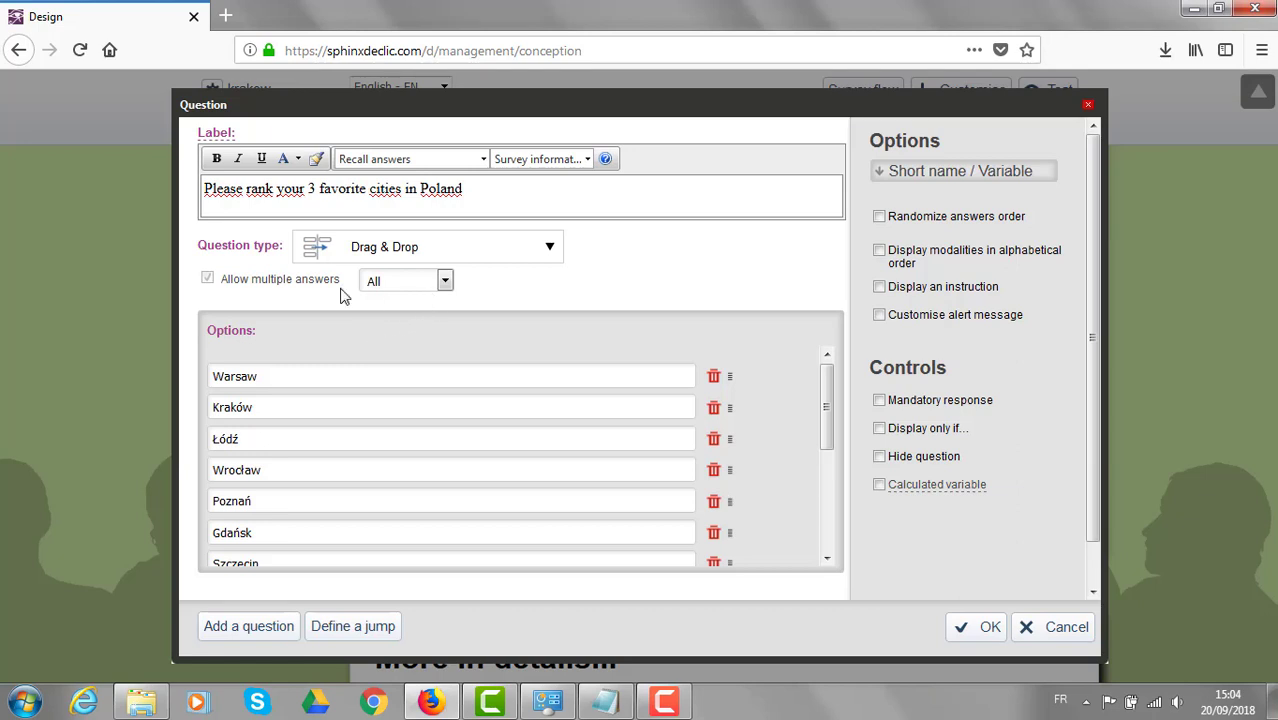
# - Limit the ranking to a set number of 3 answers and save the question
pyautogui.click(445, 281)
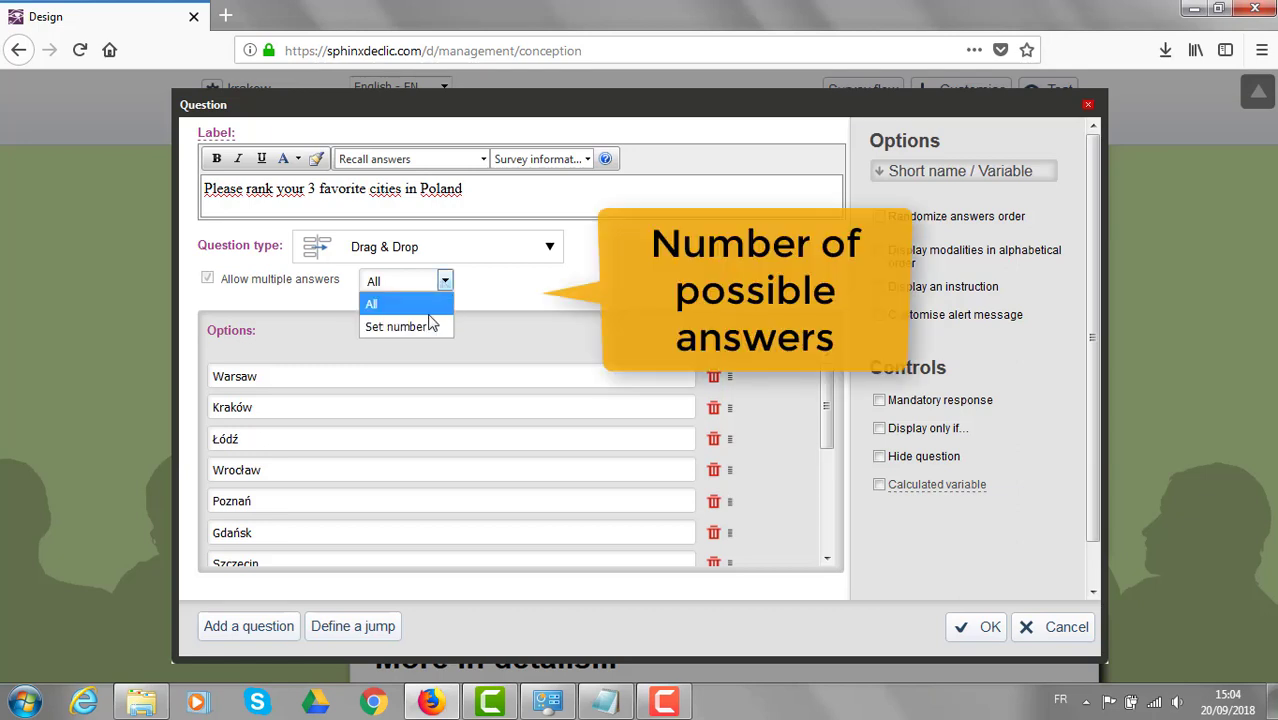
pyautogui.click(427, 327)
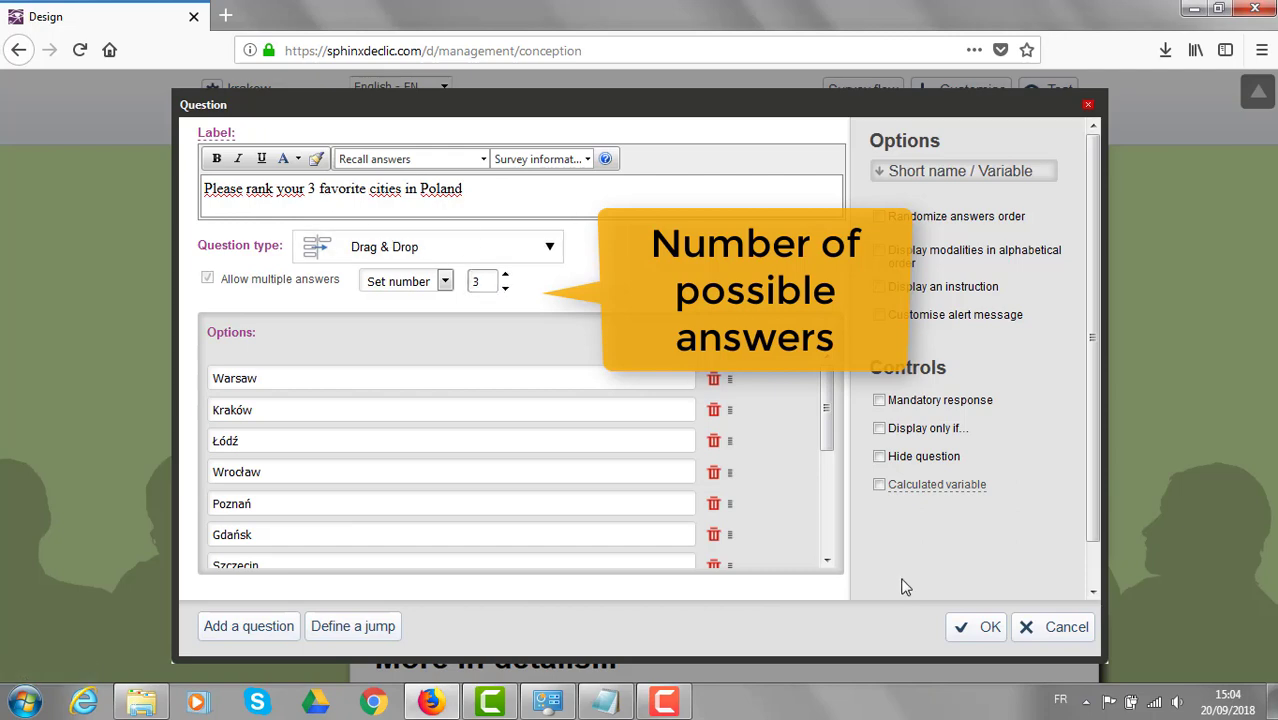
pyautogui.click(964, 627)
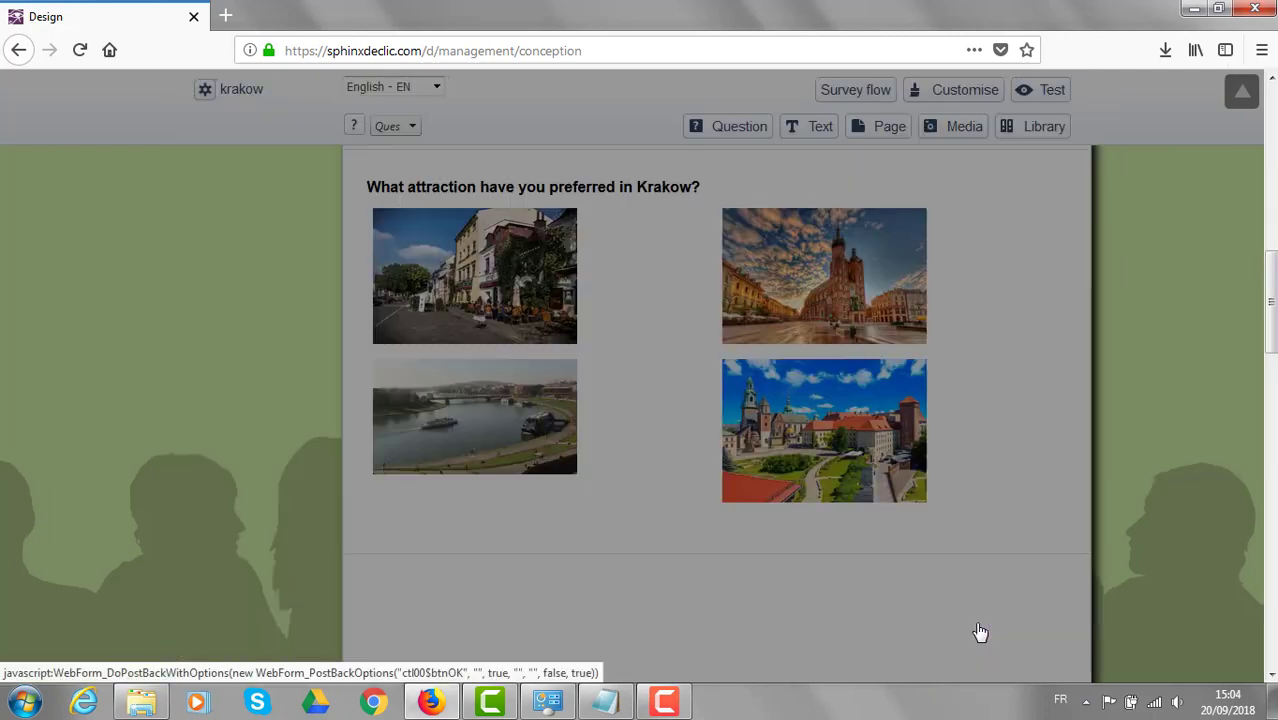
# - Add a Clickable blocks table question under "More in details...", labelled "Give your opinion about Krakow on the following items. Krakow is..."
pyautogui.scroll(-5, 919, 537)
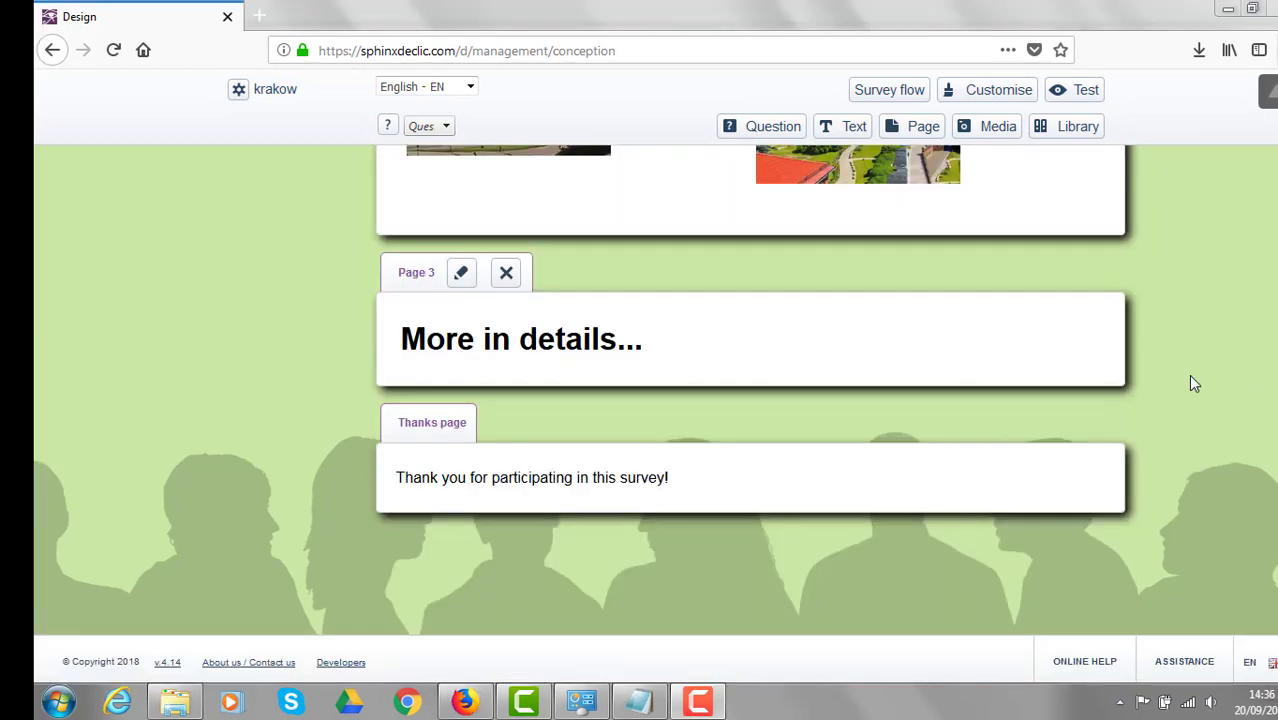
pyautogui.moveTo(1073, 377)
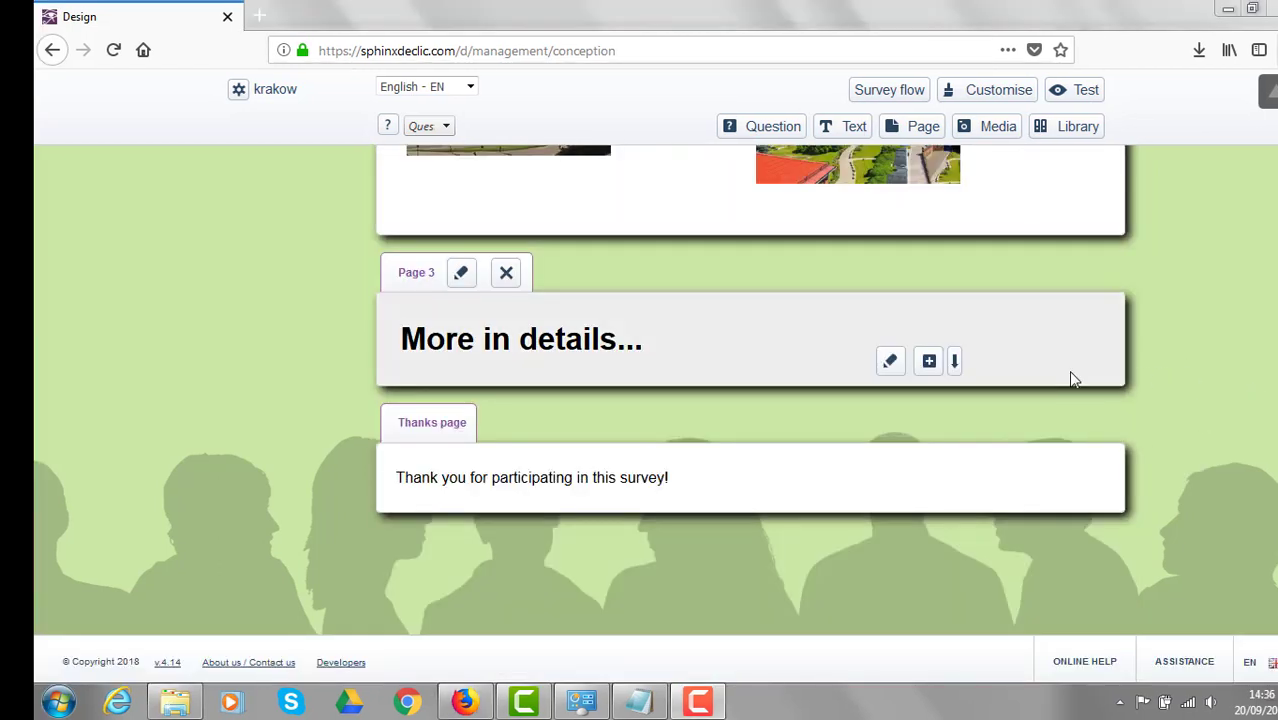
pyautogui.click(929, 361)
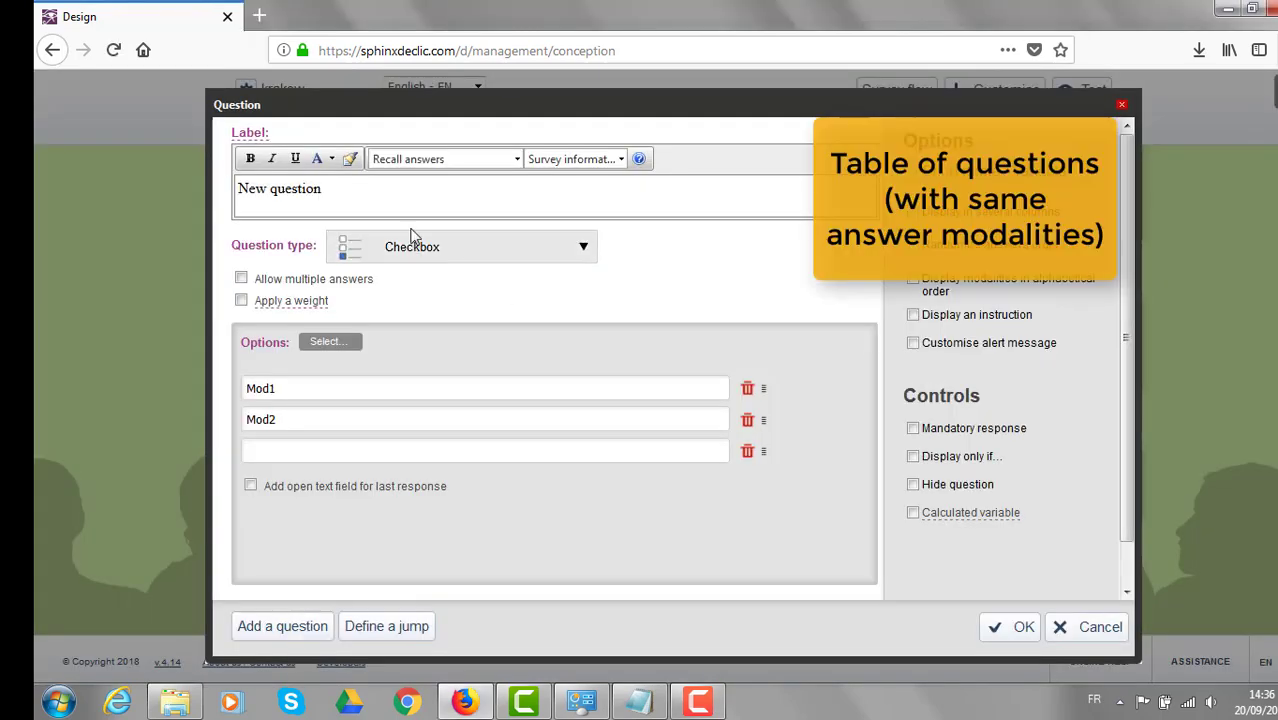
pyautogui.moveTo(322, 188); pyautogui.dragTo(141, 190)
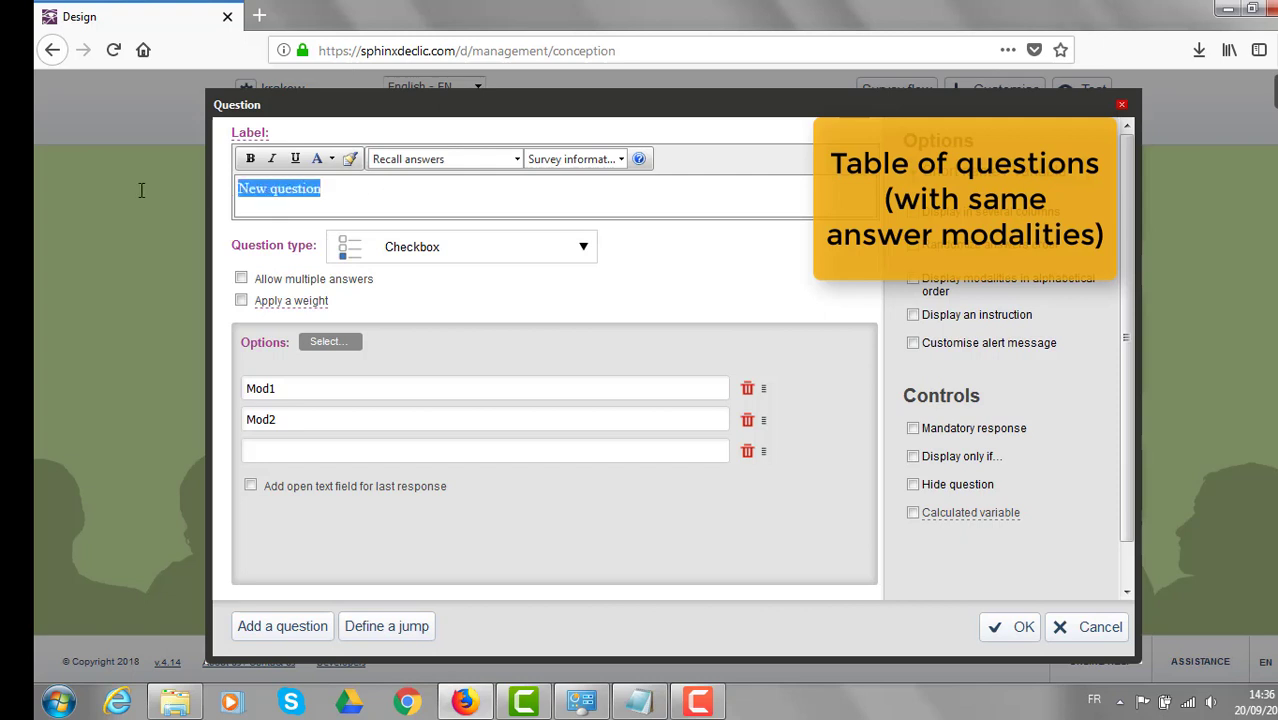
pyautogui.write('Give your opinion about Krakow on the following items. Krakow is...')
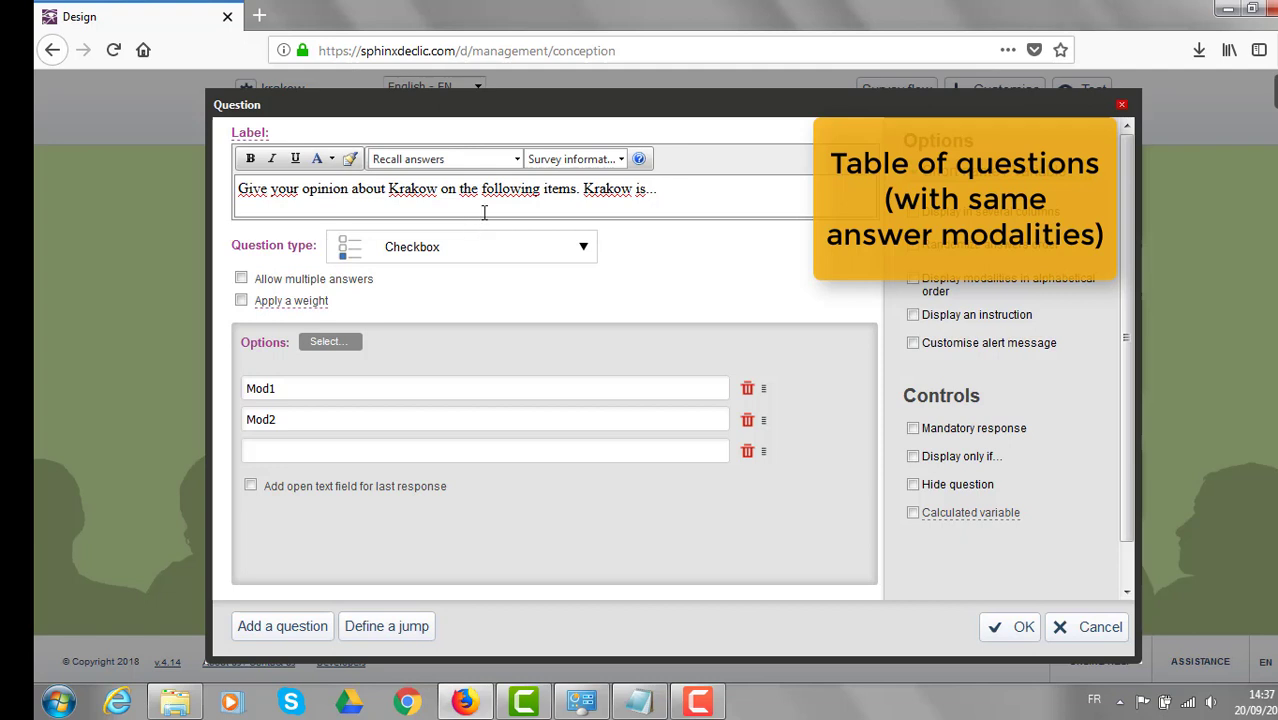
pyautogui.click(568, 258)
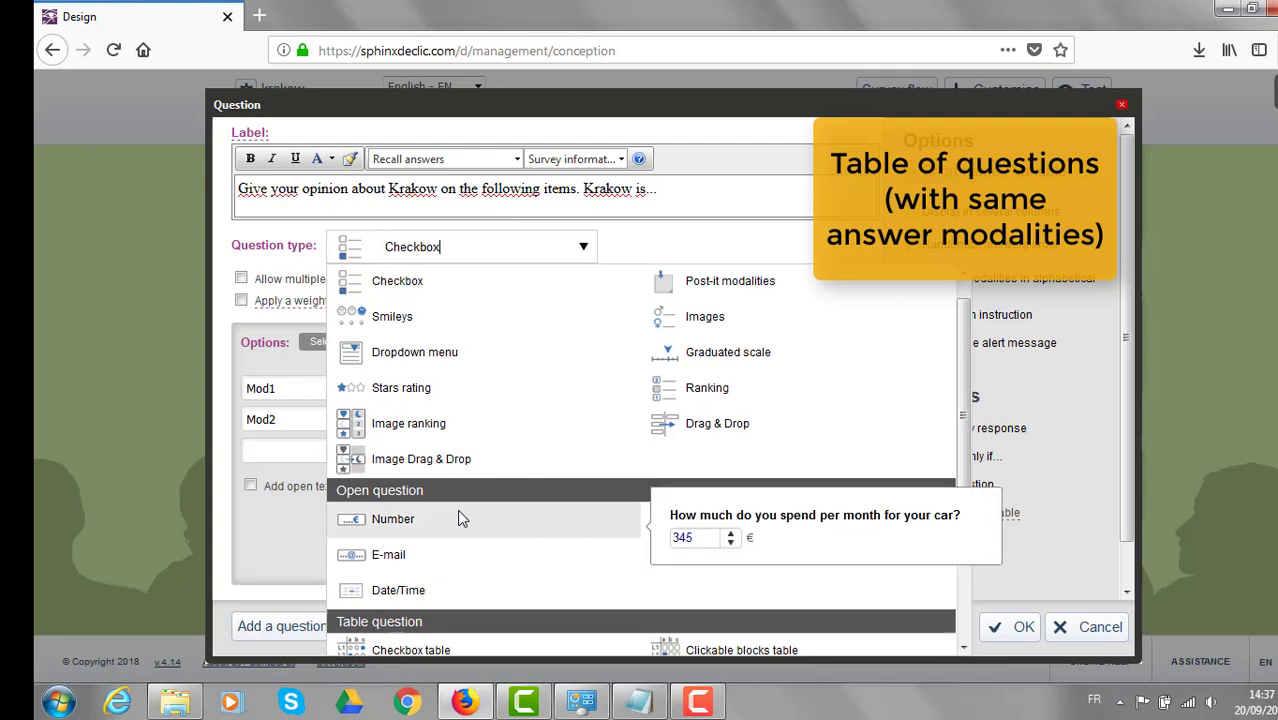
pyautogui.scroll(-3, 461, 518)
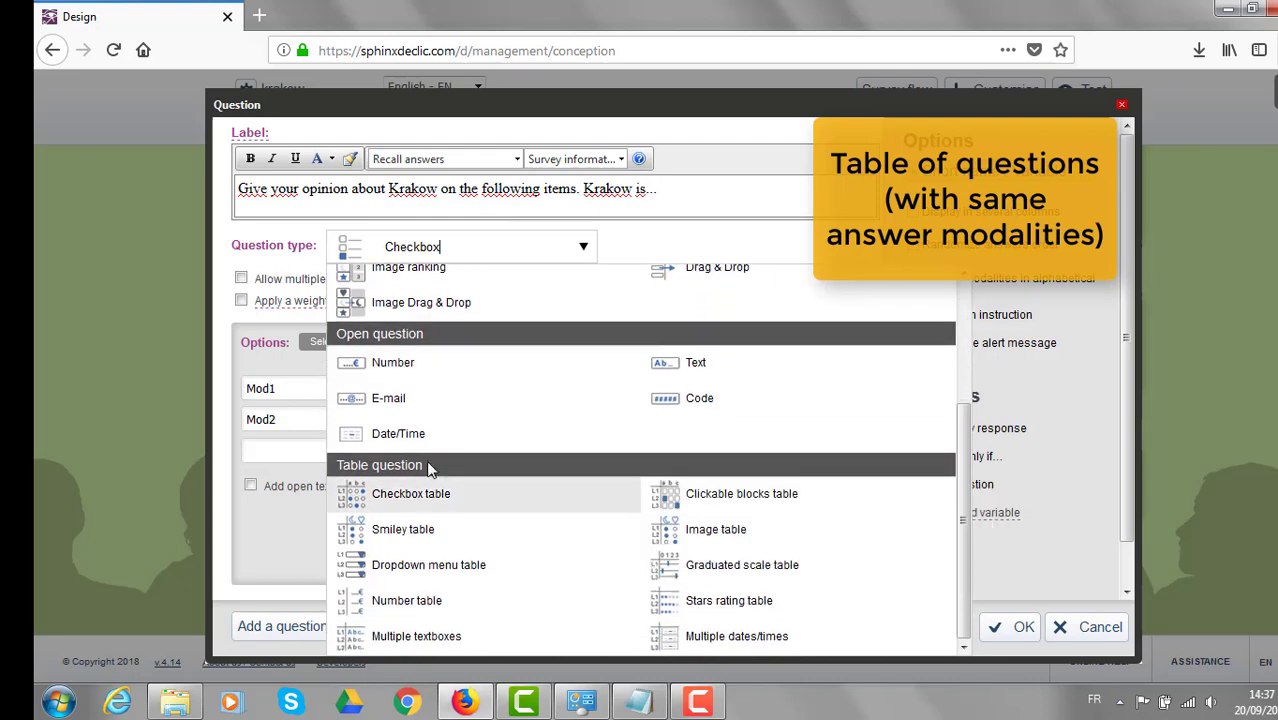
pyautogui.moveTo(733, 510)
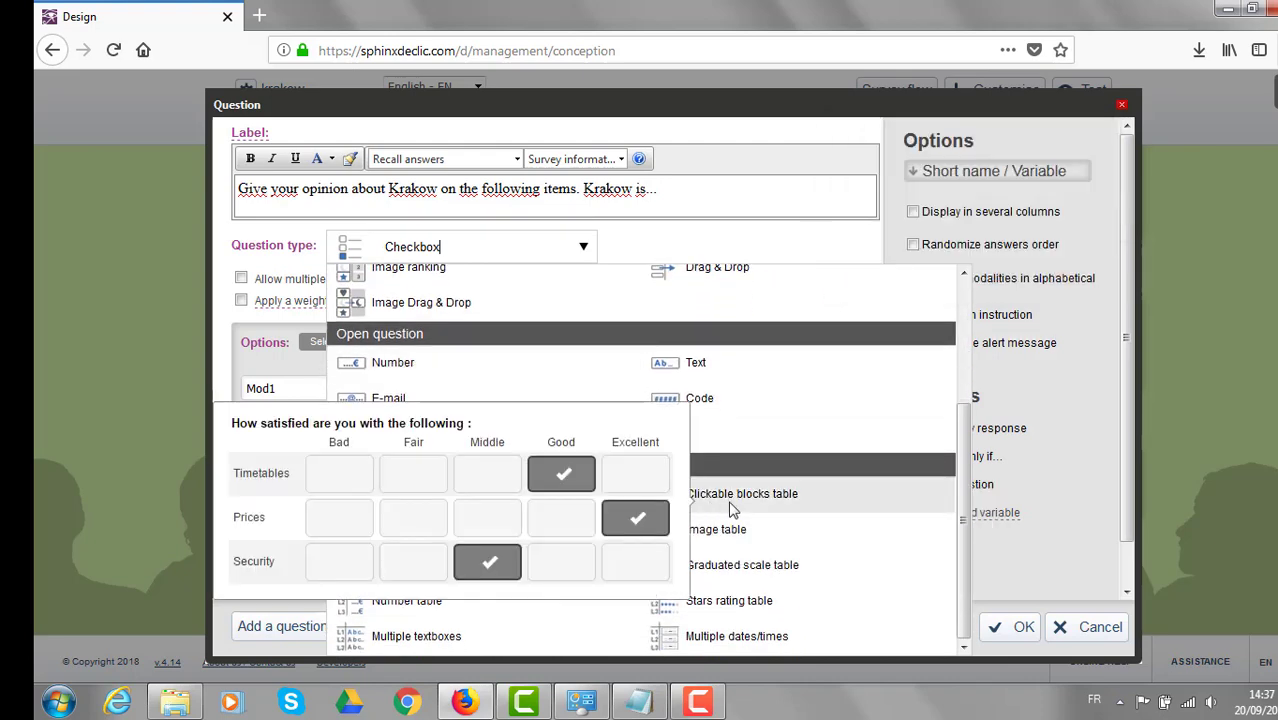
pyautogui.click(733, 510)
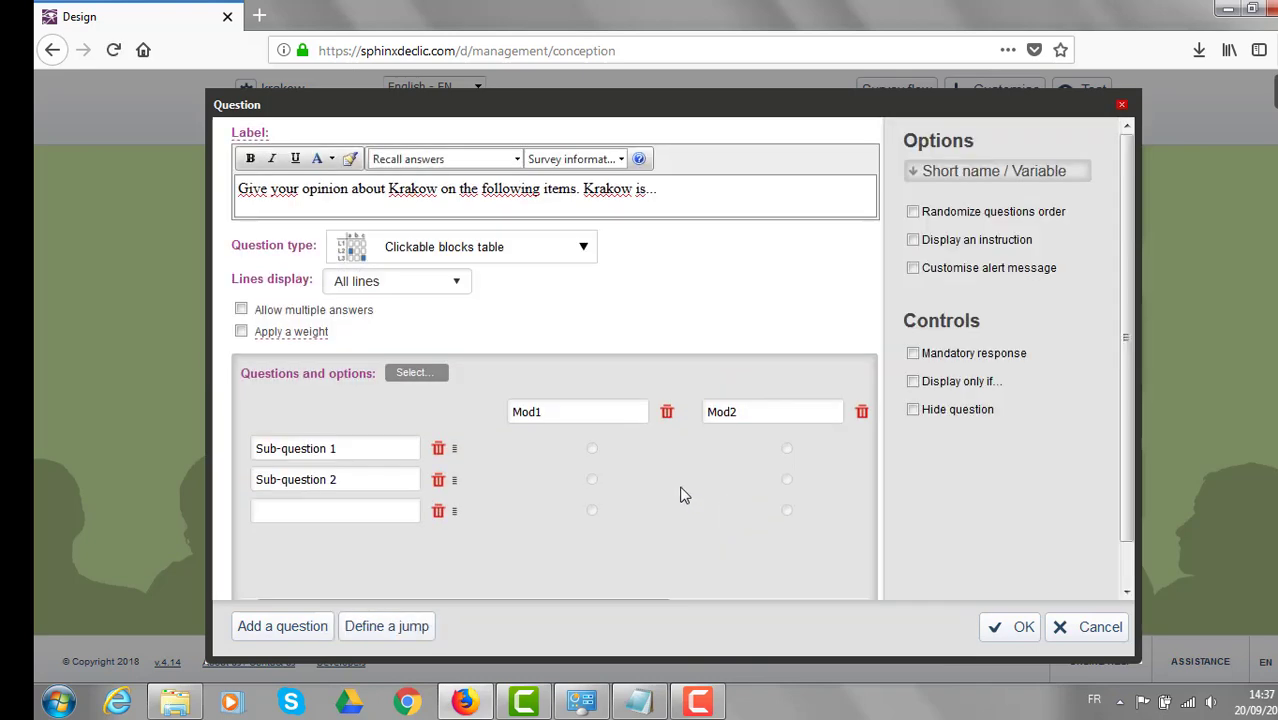
# - Fill the table rows with the sub-questions Clean, Safe, Dynamic, Beautiful and Cultural
pyautogui.moveTo(405, 452); pyautogui.dragTo(105, 459)
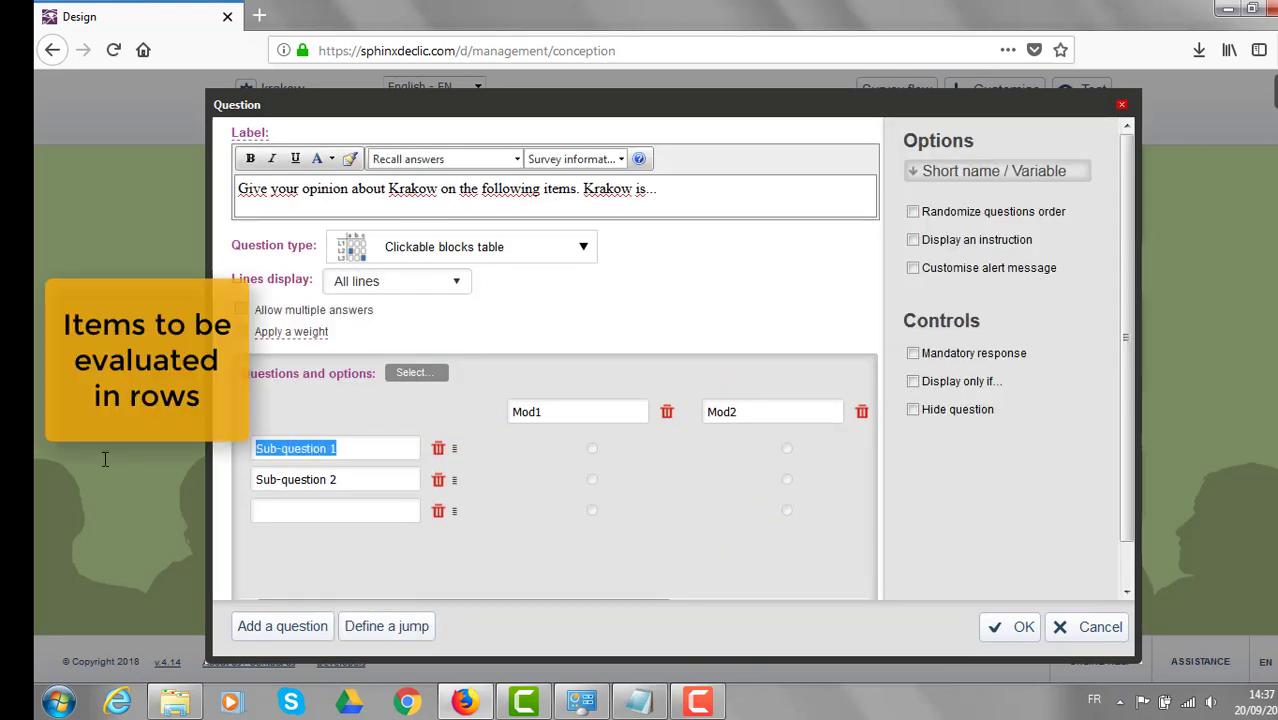
pyautogui.write('Clean')
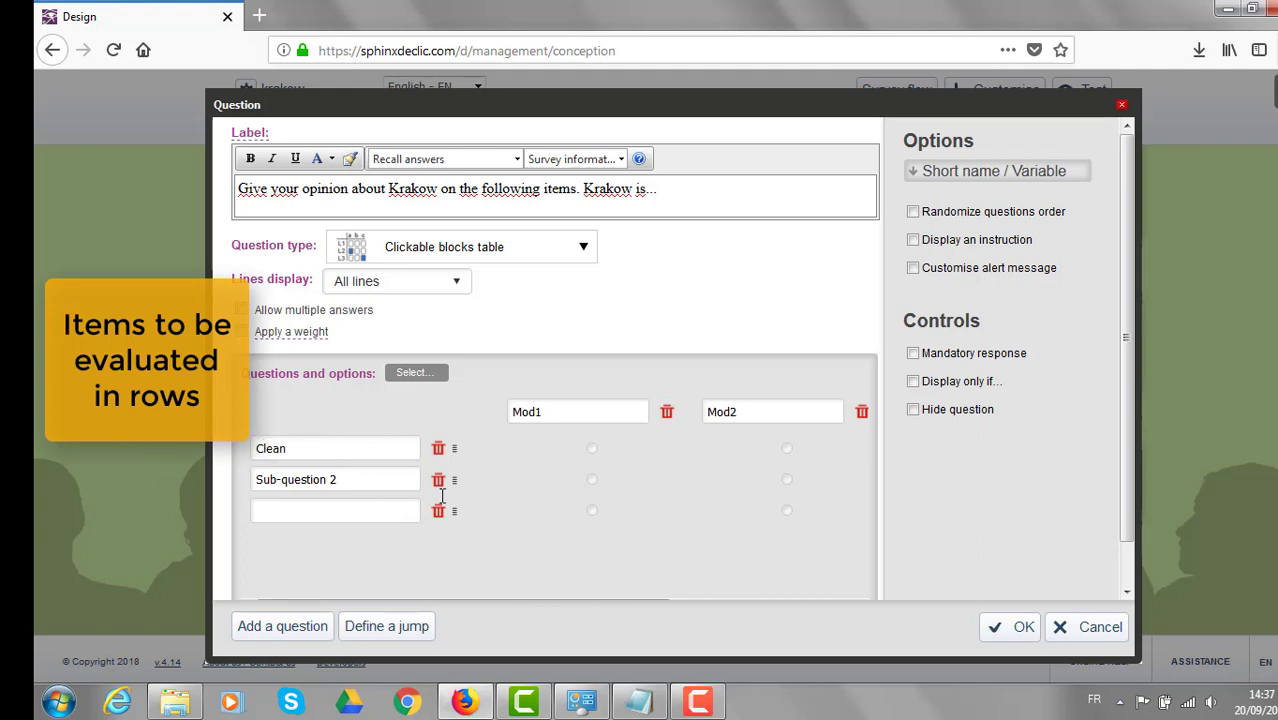
pyautogui.moveTo(410, 479); pyautogui.dragTo(180, 476)
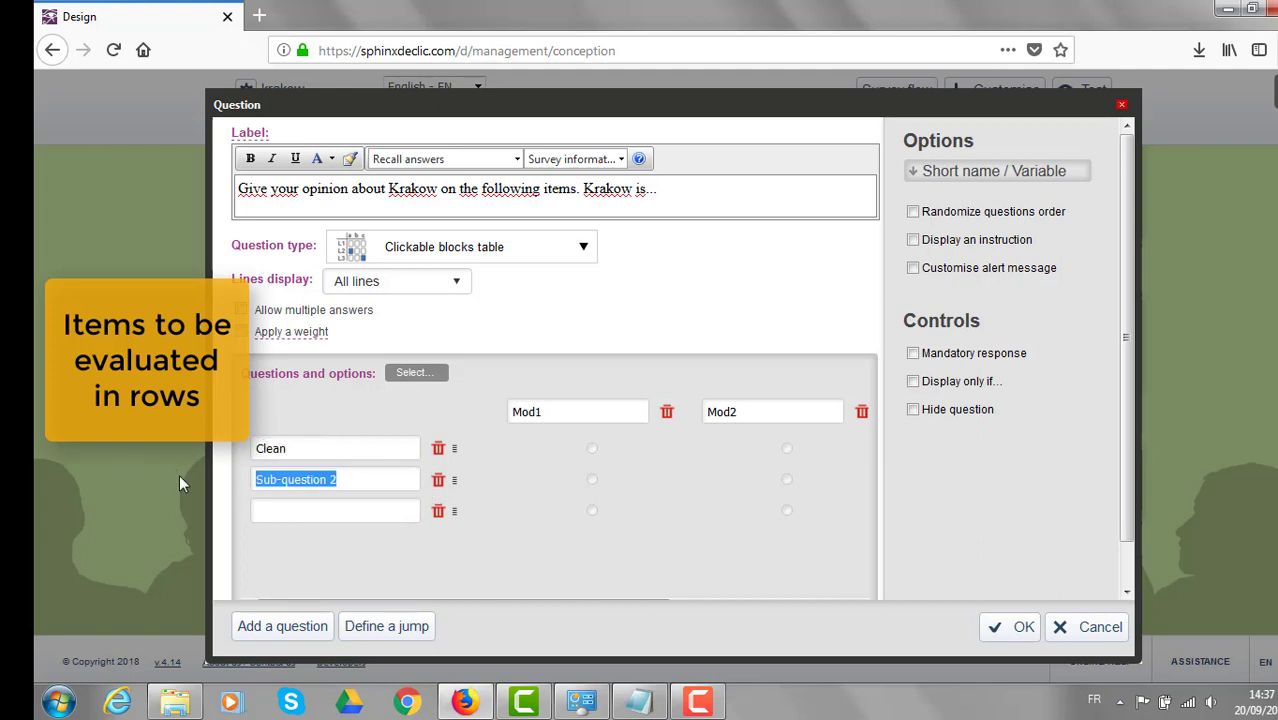
pyautogui.write('Safe')
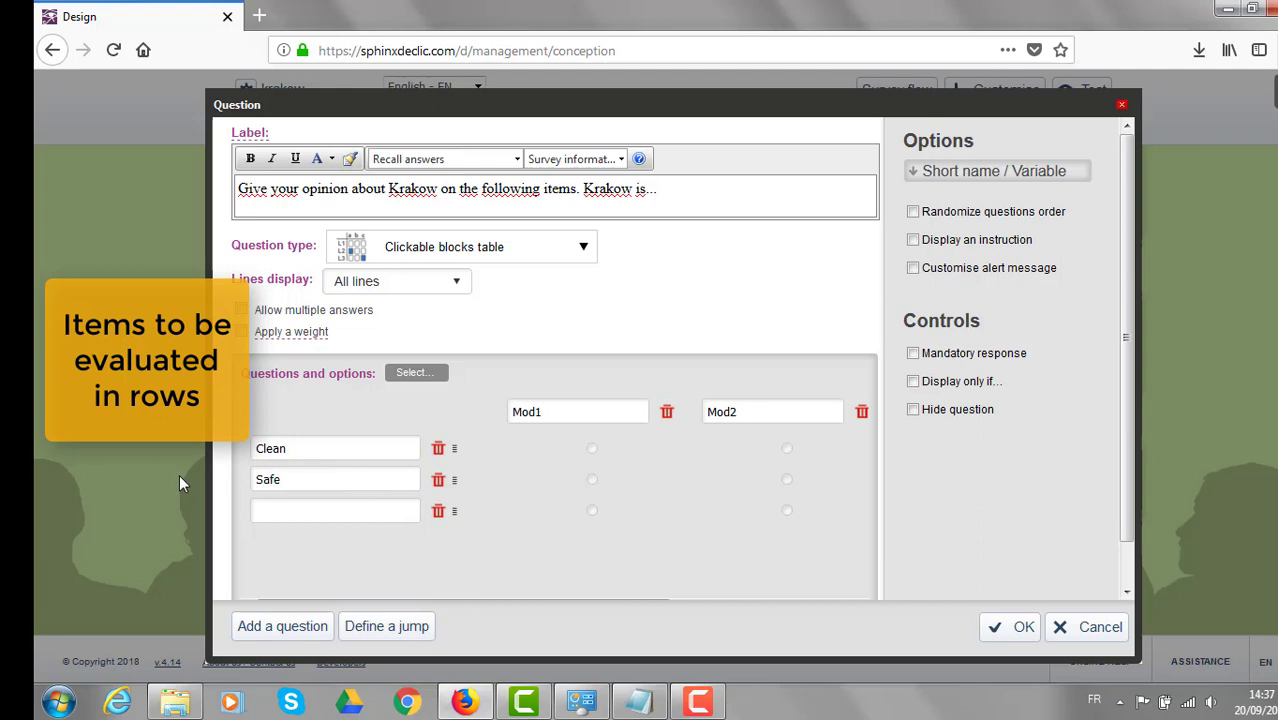
pyautogui.click(277, 509)
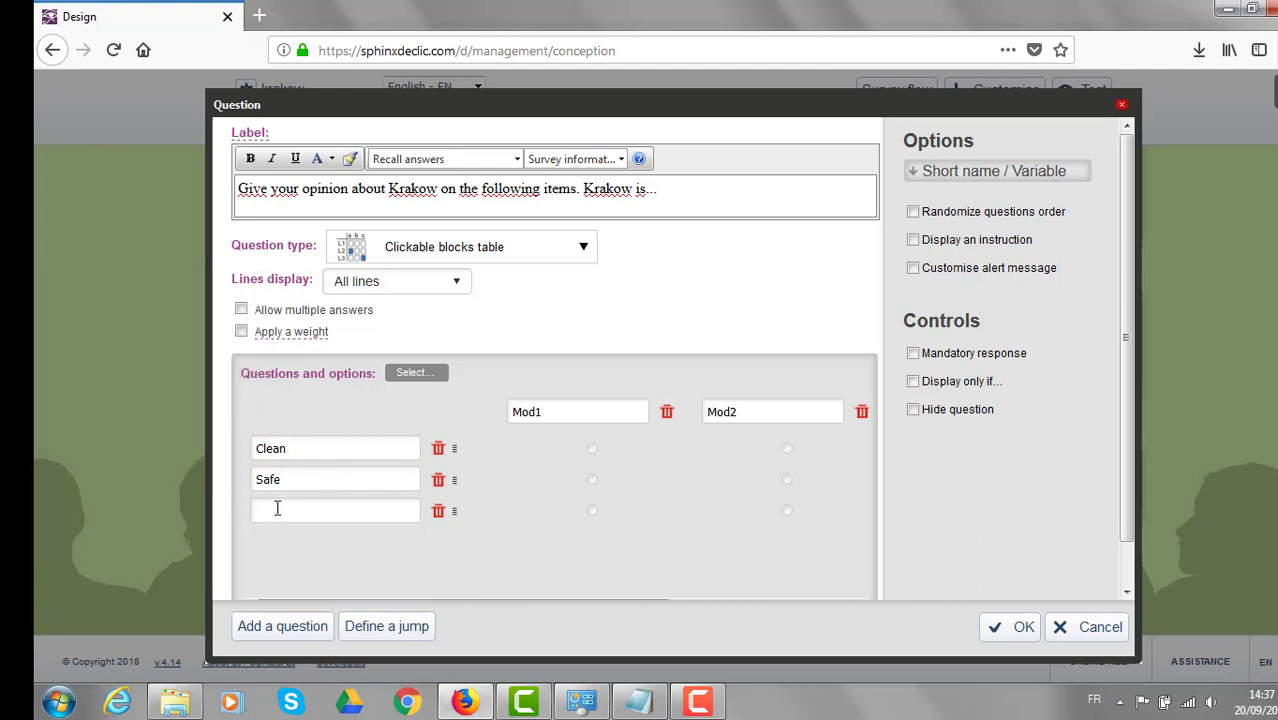
pyautogui.write('Dynamic')
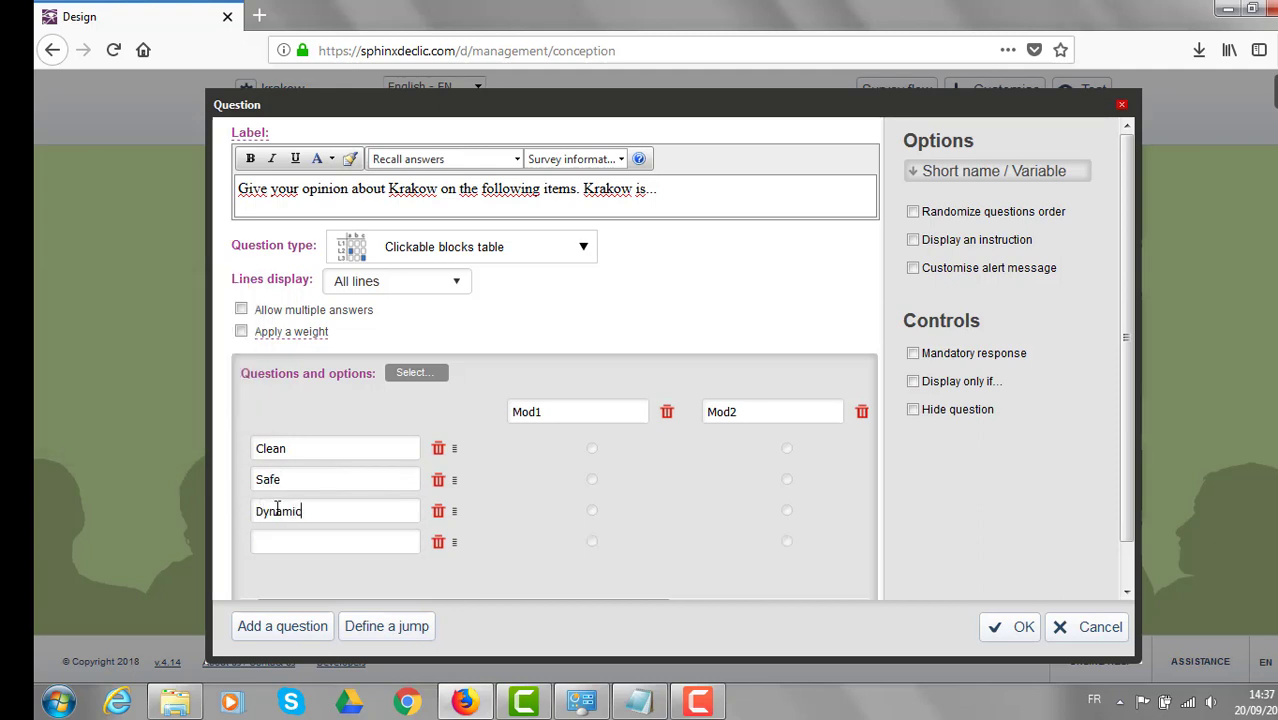
pyautogui.click(309, 545)
pyautogui.write('Beautiful')
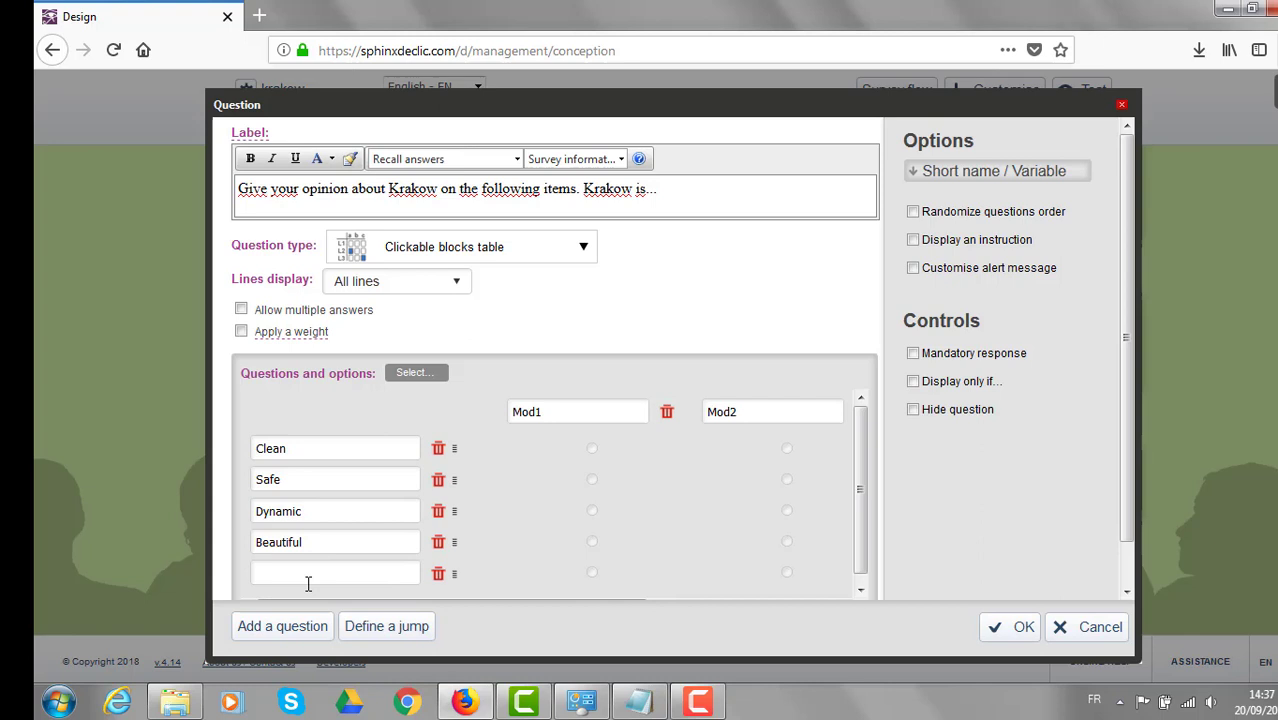
pyautogui.click(307, 577)
pyautogui.write('Cultural')
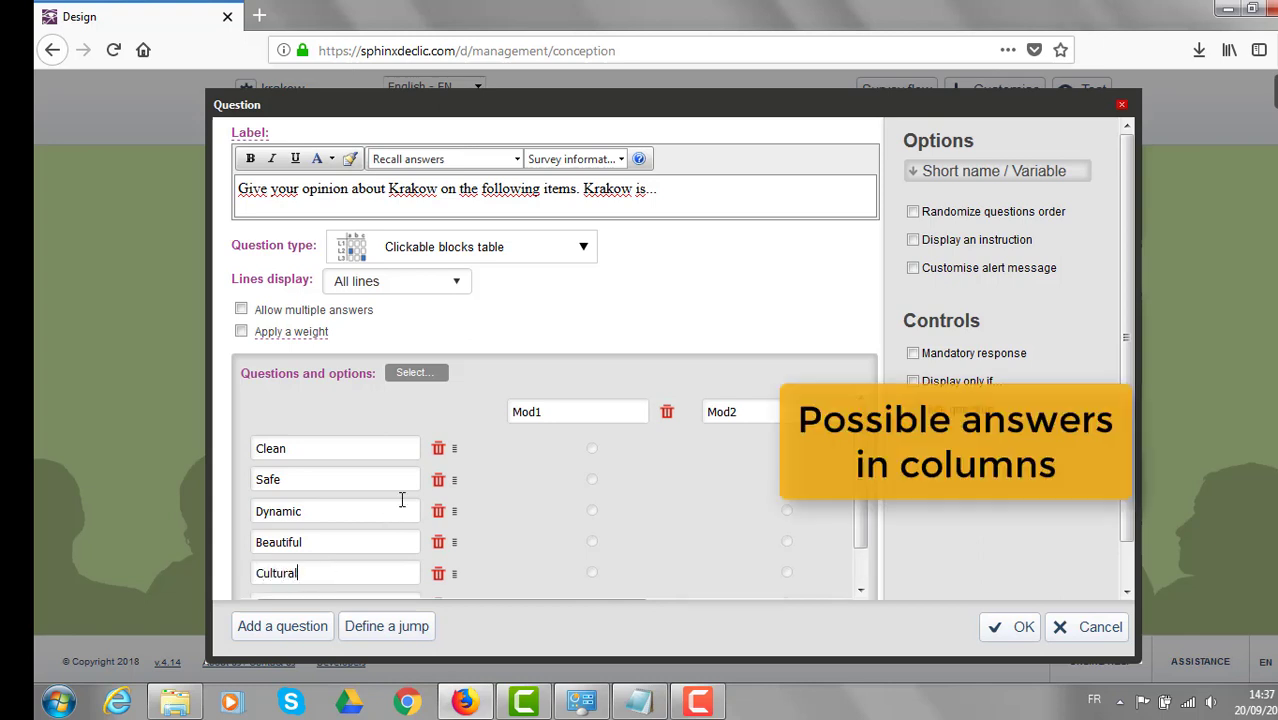
# - Apply the predefined answer scale from Strongly disagree to Strongly agree with 4 levels, randomize the questions order and save the table question
pyautogui.click(424, 378)
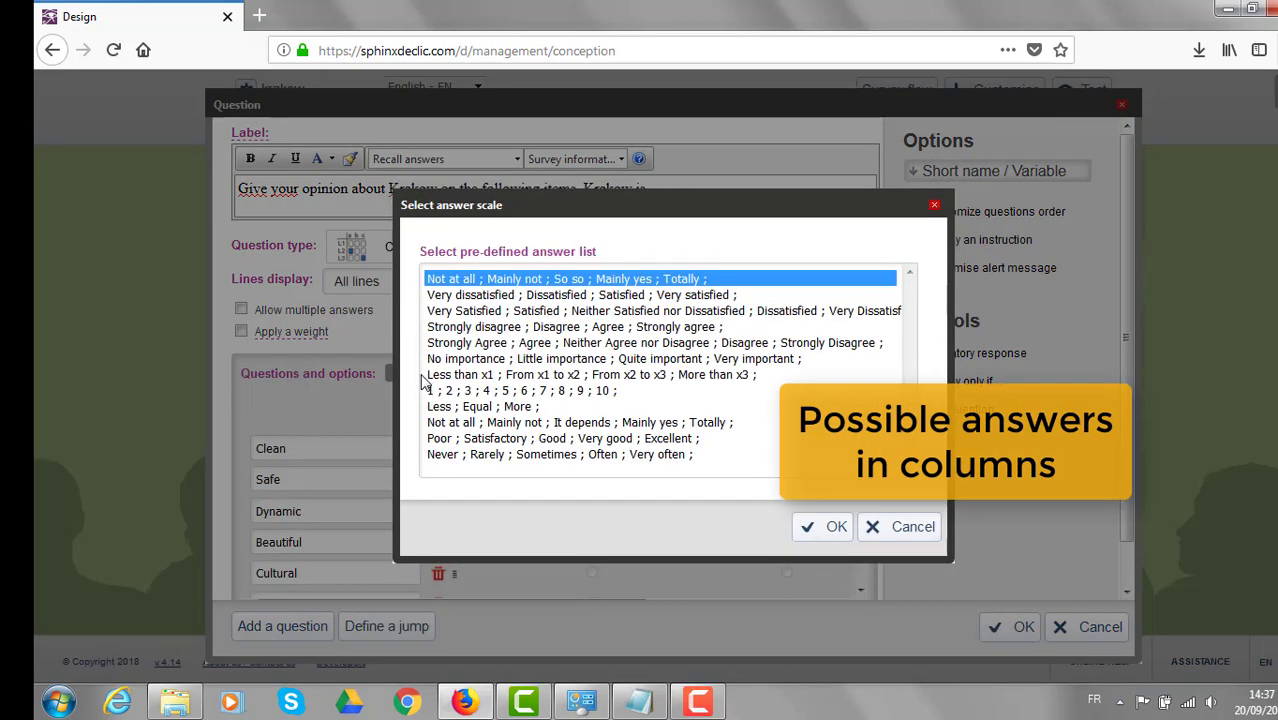
pyautogui.click(490, 328)
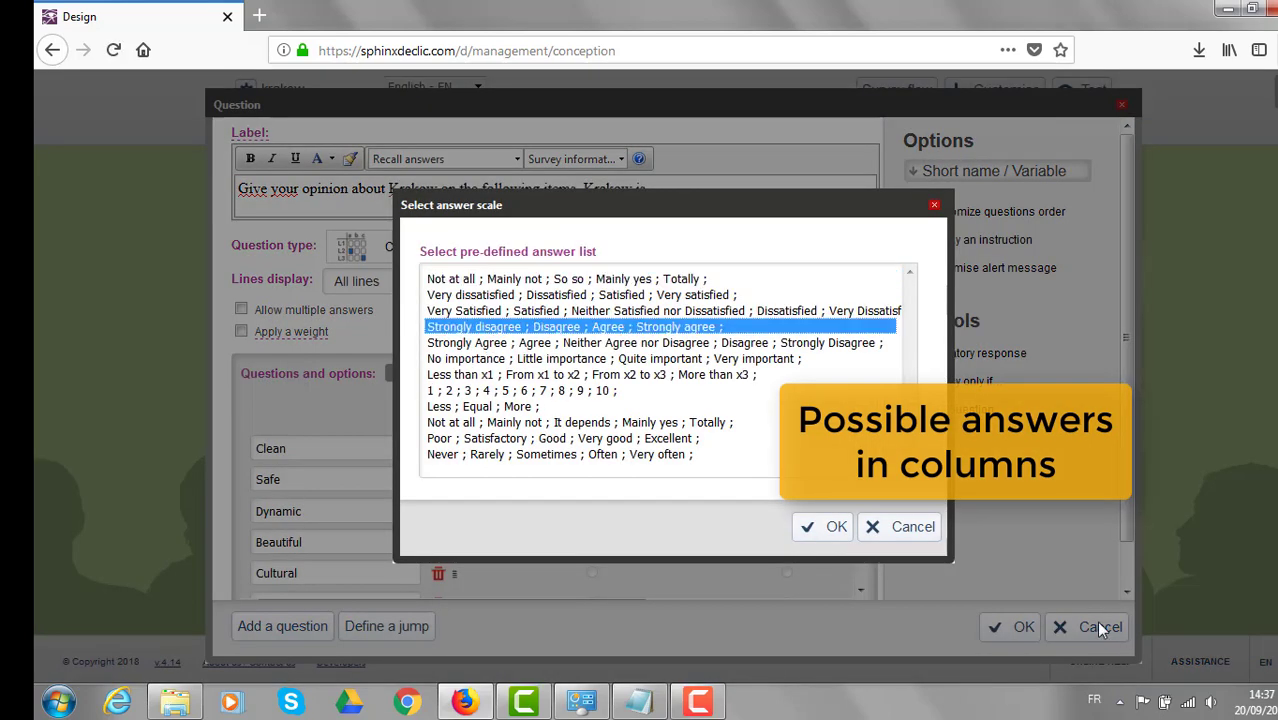
pyautogui.click(828, 540)
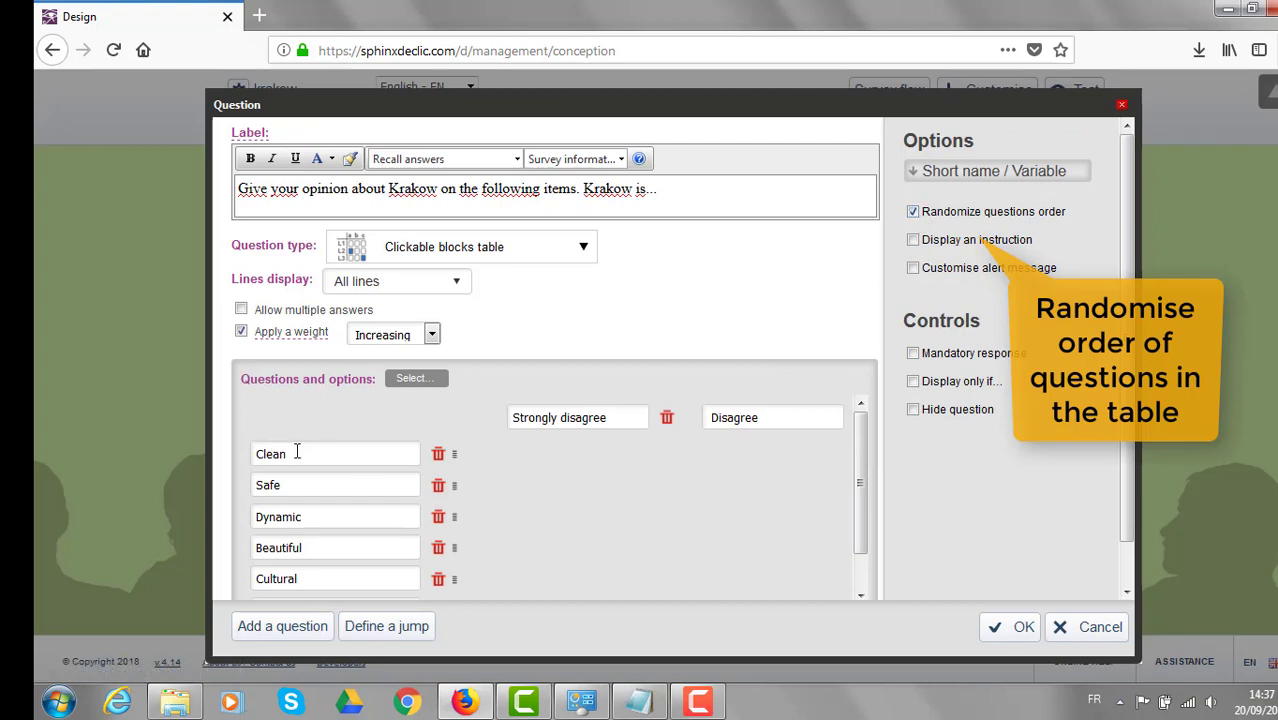
pyautogui.click(1012, 627)
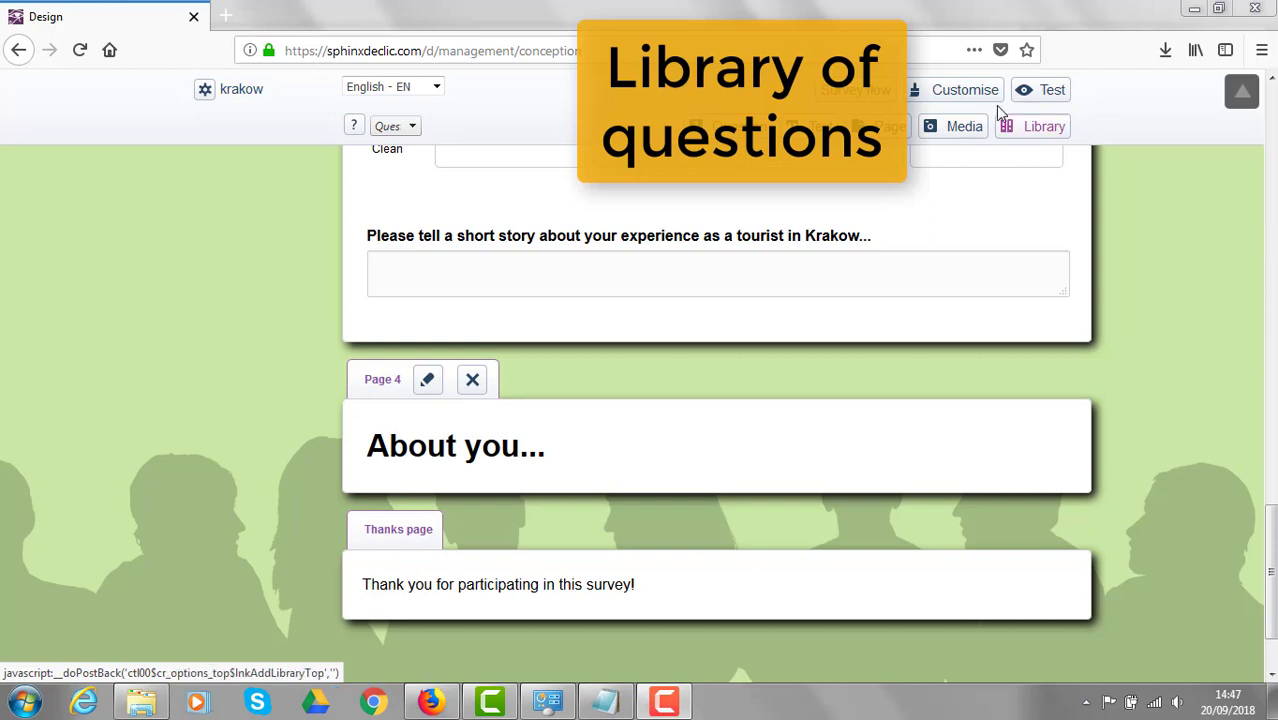
# - Select the Declic library questions on sex, age range and country of residence to copy into the survey
pyautogui.click(1033, 135)
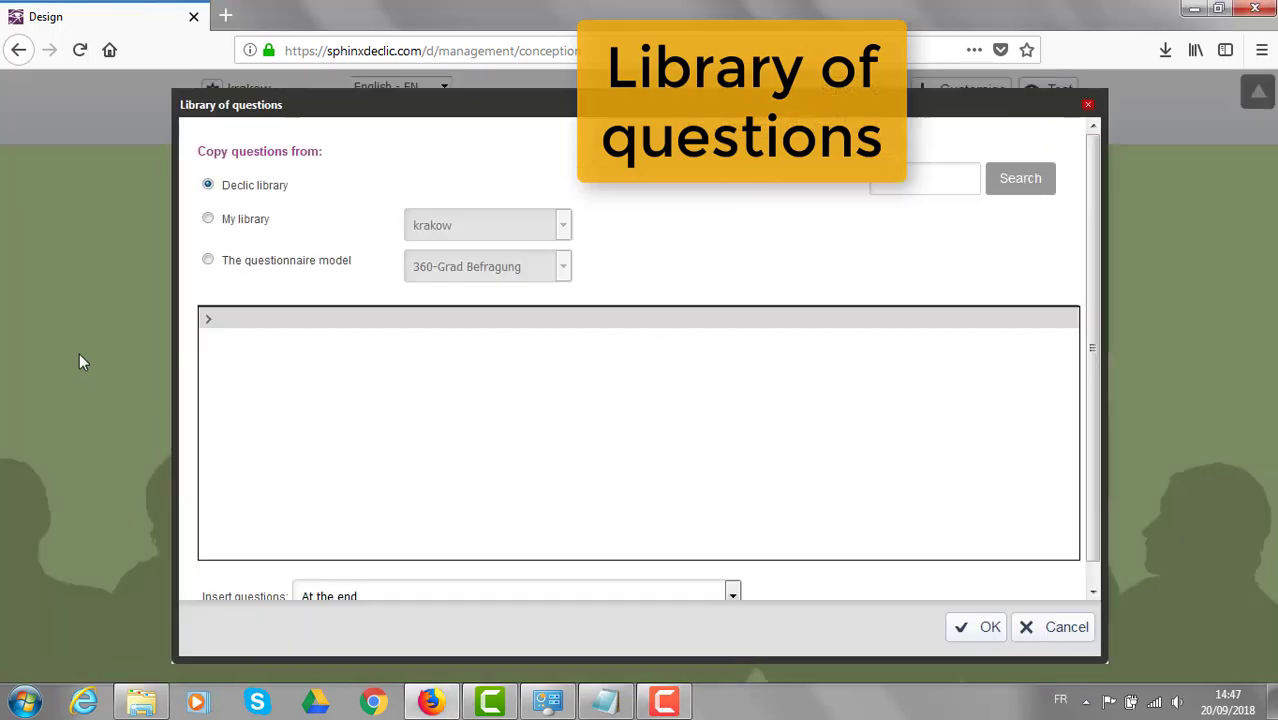
pyautogui.click(209, 325)
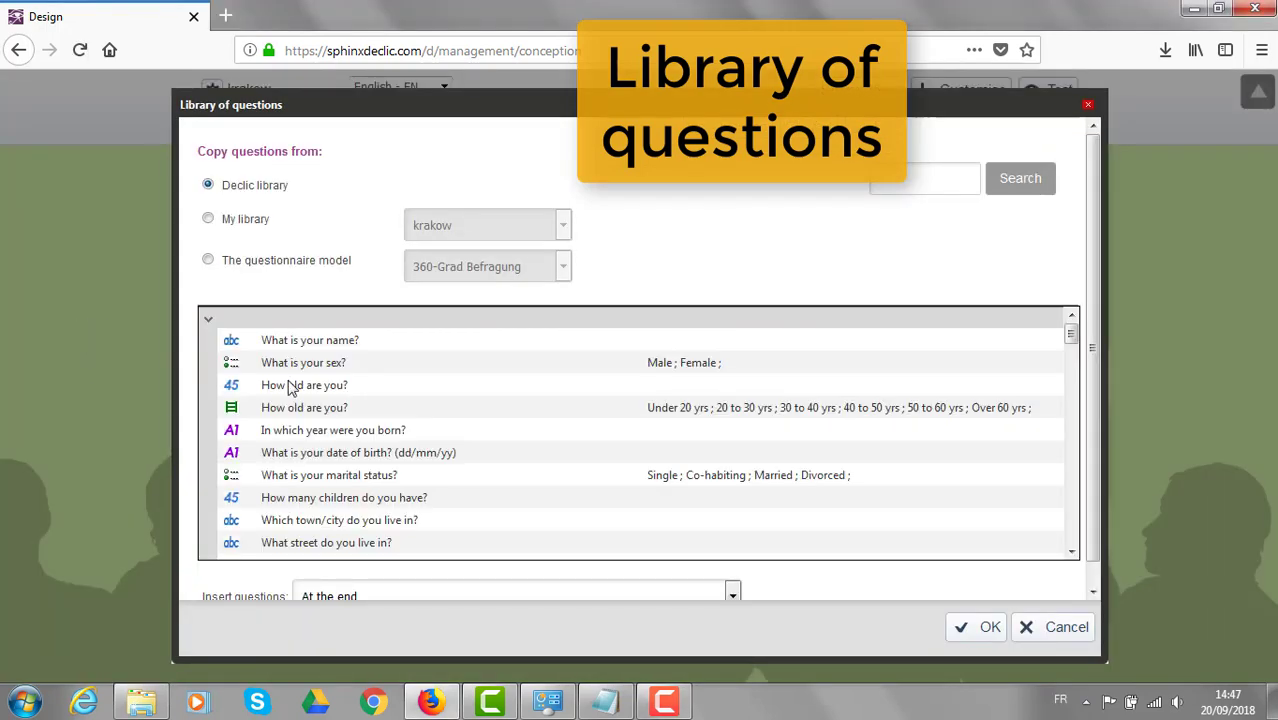
pyautogui.click(415, 372)
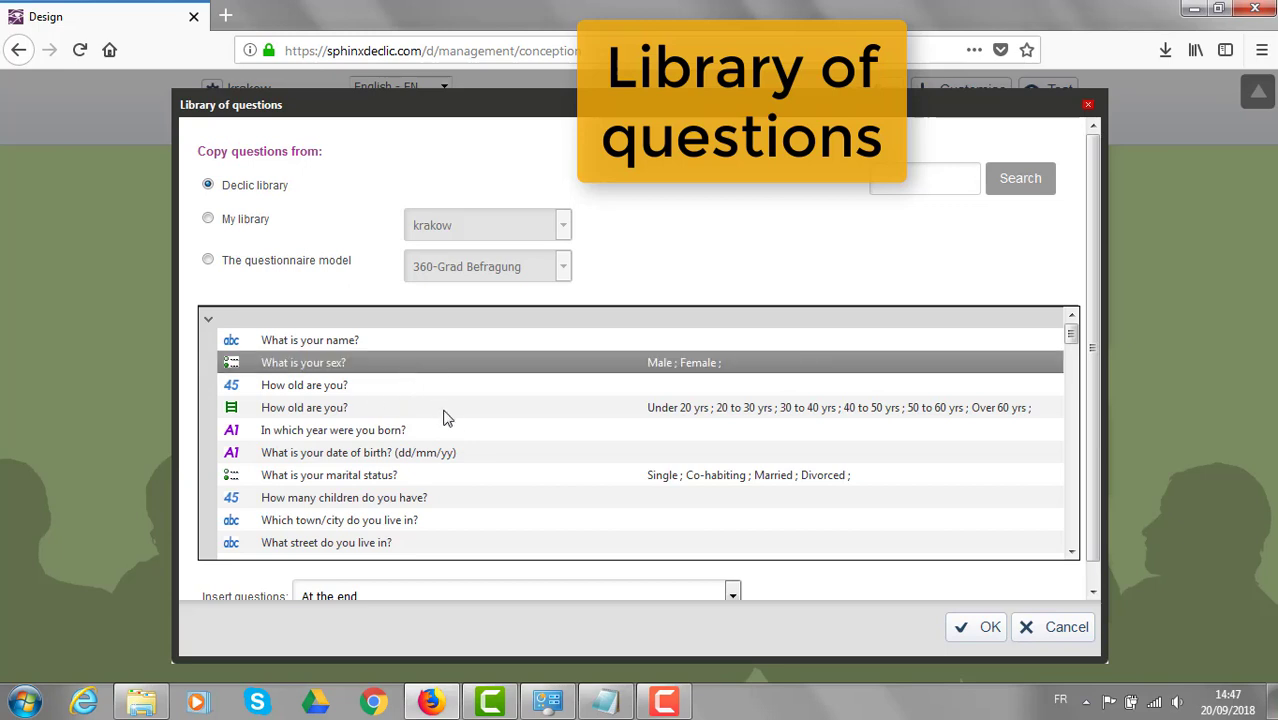
pyautogui.click(441, 410)
pyautogui.scroll(-2, 508, 458)
pyautogui.scroll(-5, 509, 456)
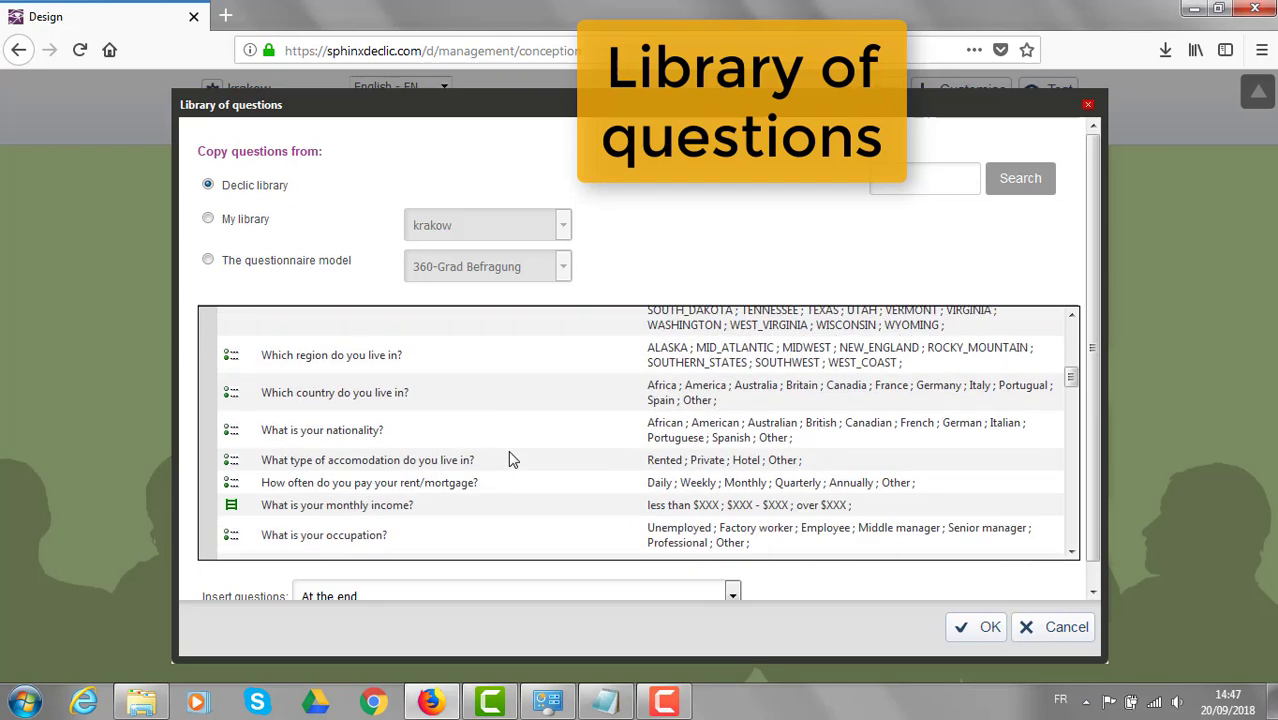
pyautogui.click(560, 402)
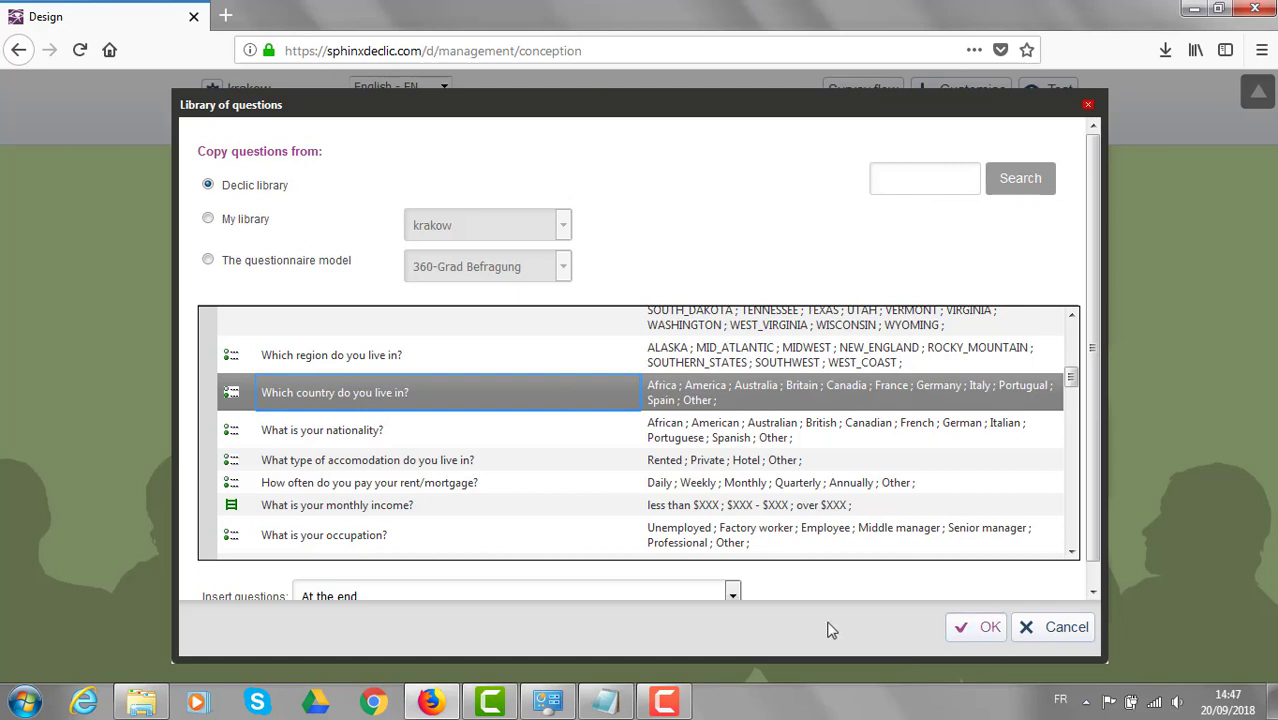
pyautogui.scroll(-1, 786, 592)
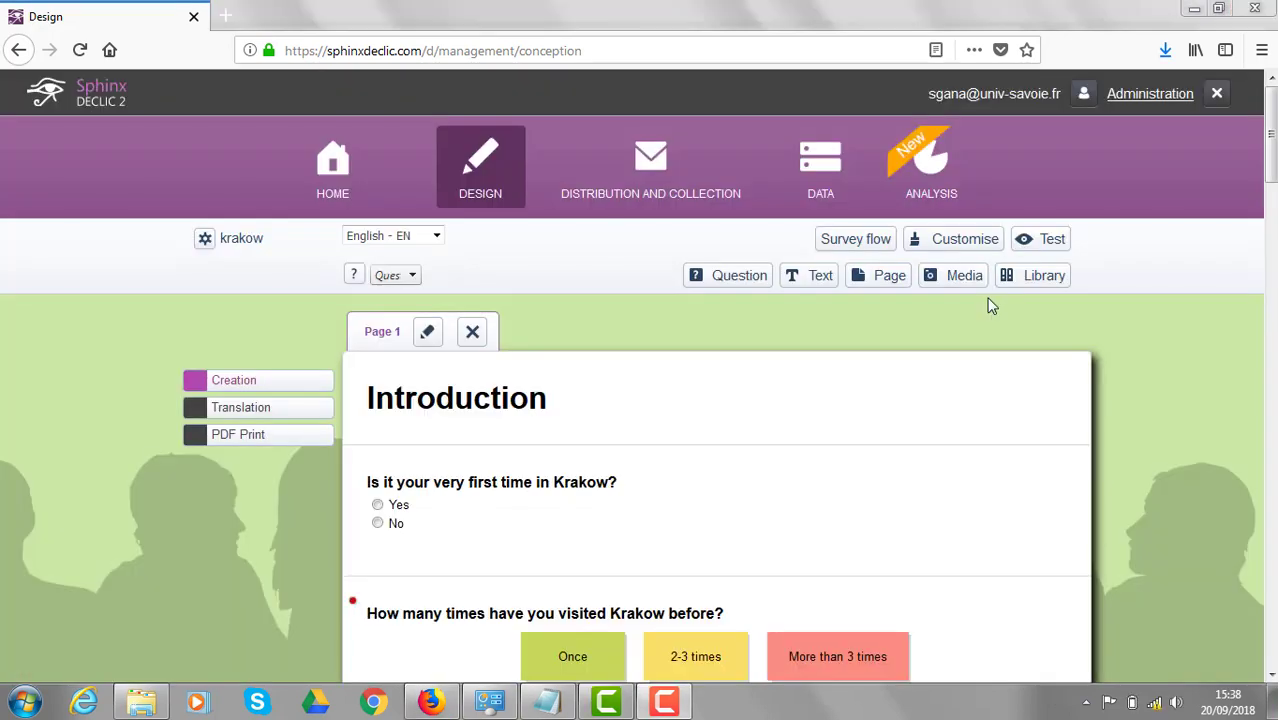
# - Test the survey in English, answering No to the first-visit question and Once for previous visits, and continue to the next page
pyautogui.click(1045, 245)
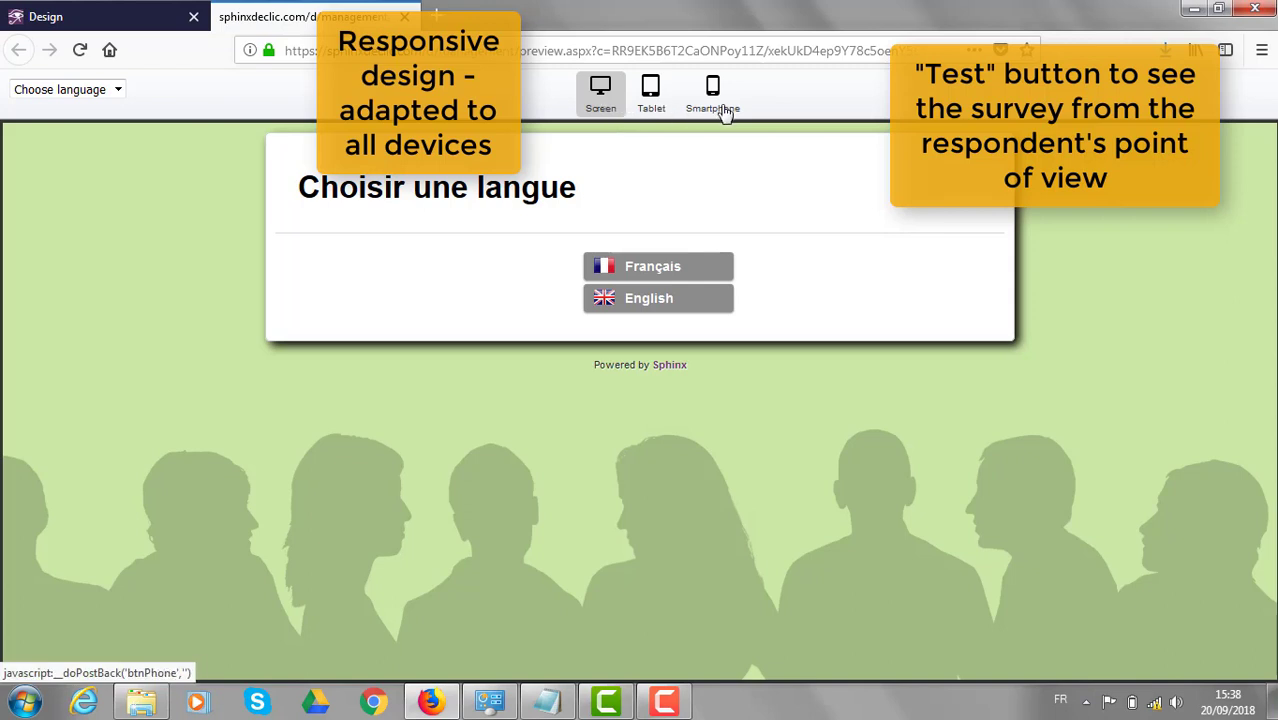
pyautogui.click(662, 300)
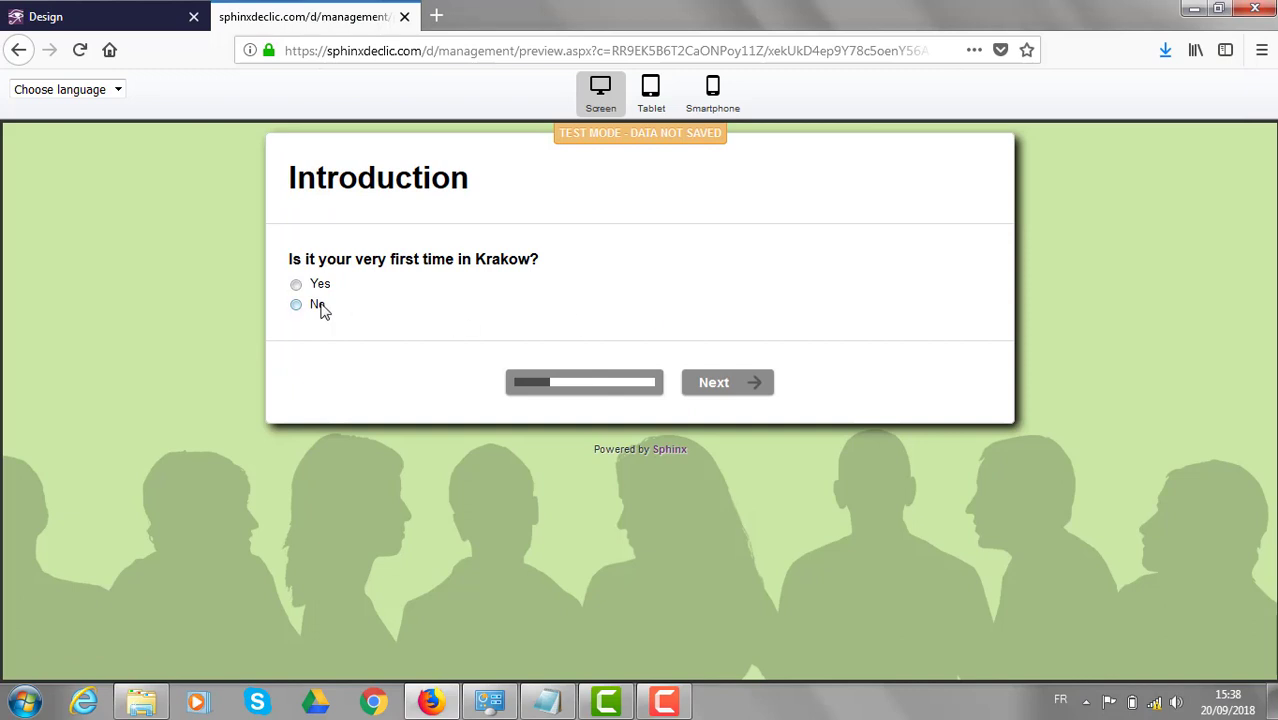
pyautogui.click(314, 310)
pyautogui.click(510, 438)
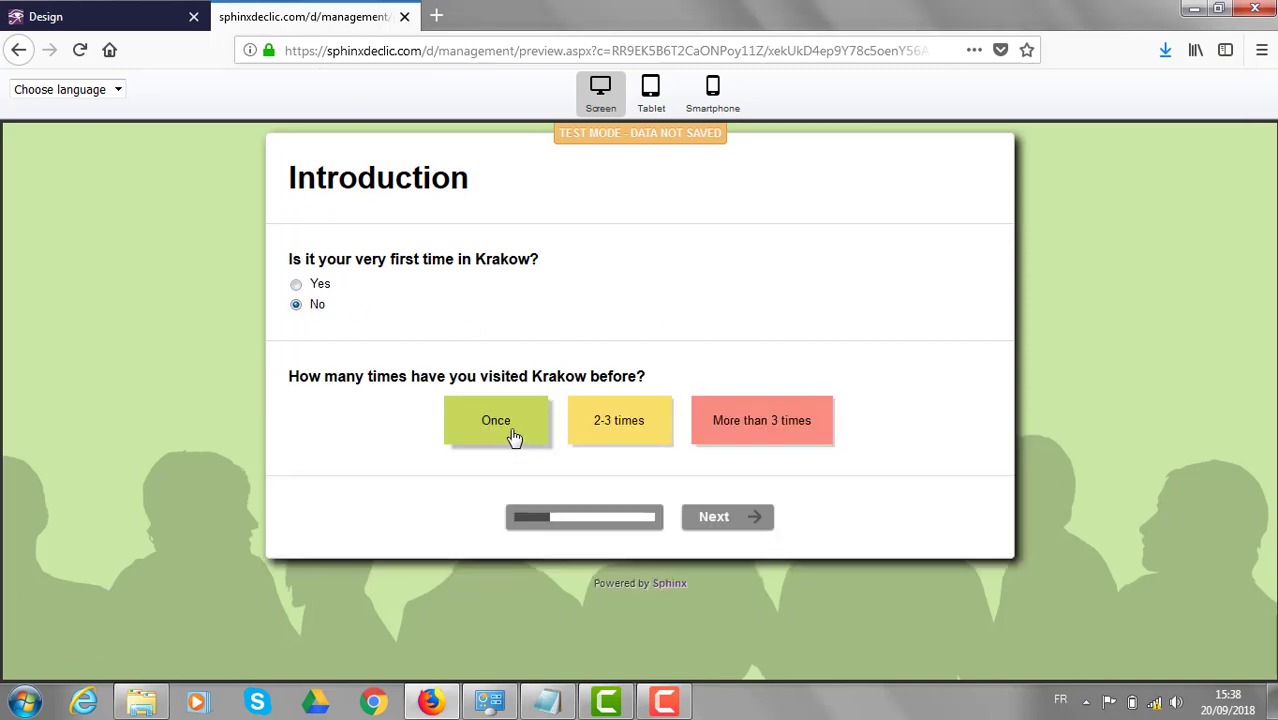
pyautogui.click(720, 516)
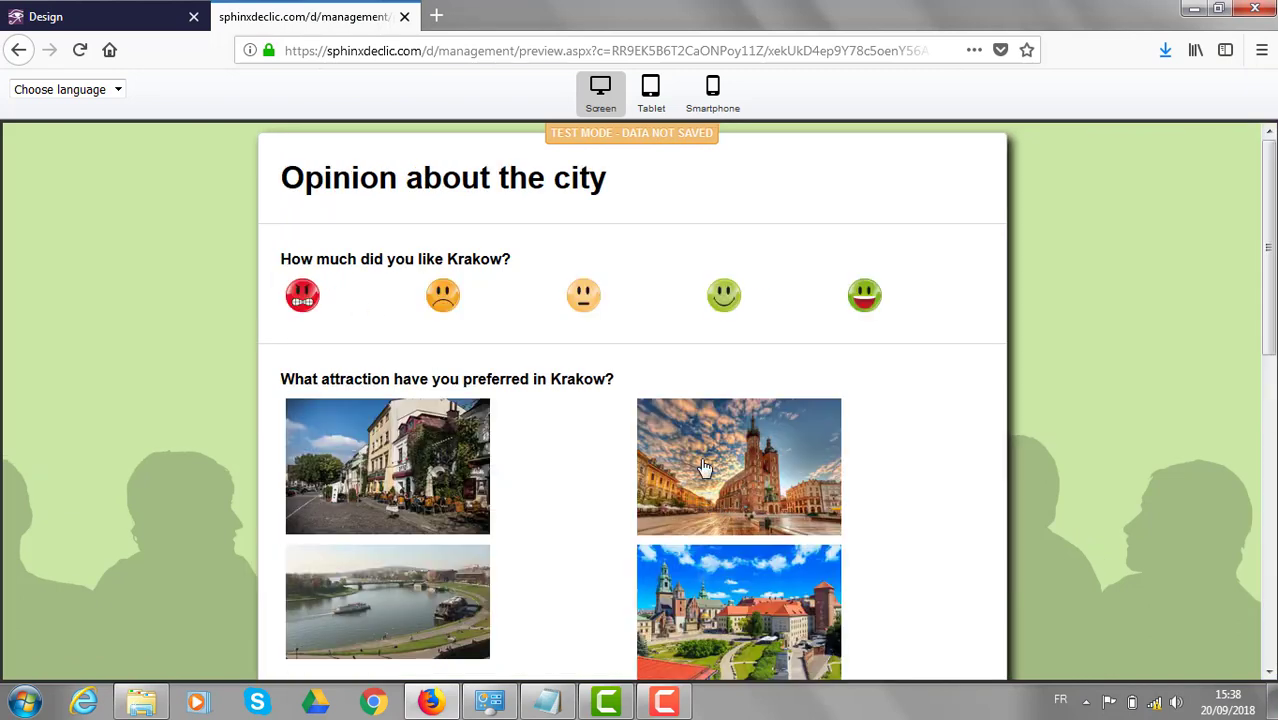
# - Answer the test's city opinion page with the neutral smiley, the castle picture and the ranking Kraków, Wrocław, Gdańsk, and continue
pyautogui.click(583, 297)
pyautogui.scroll(-2, 813, 436)
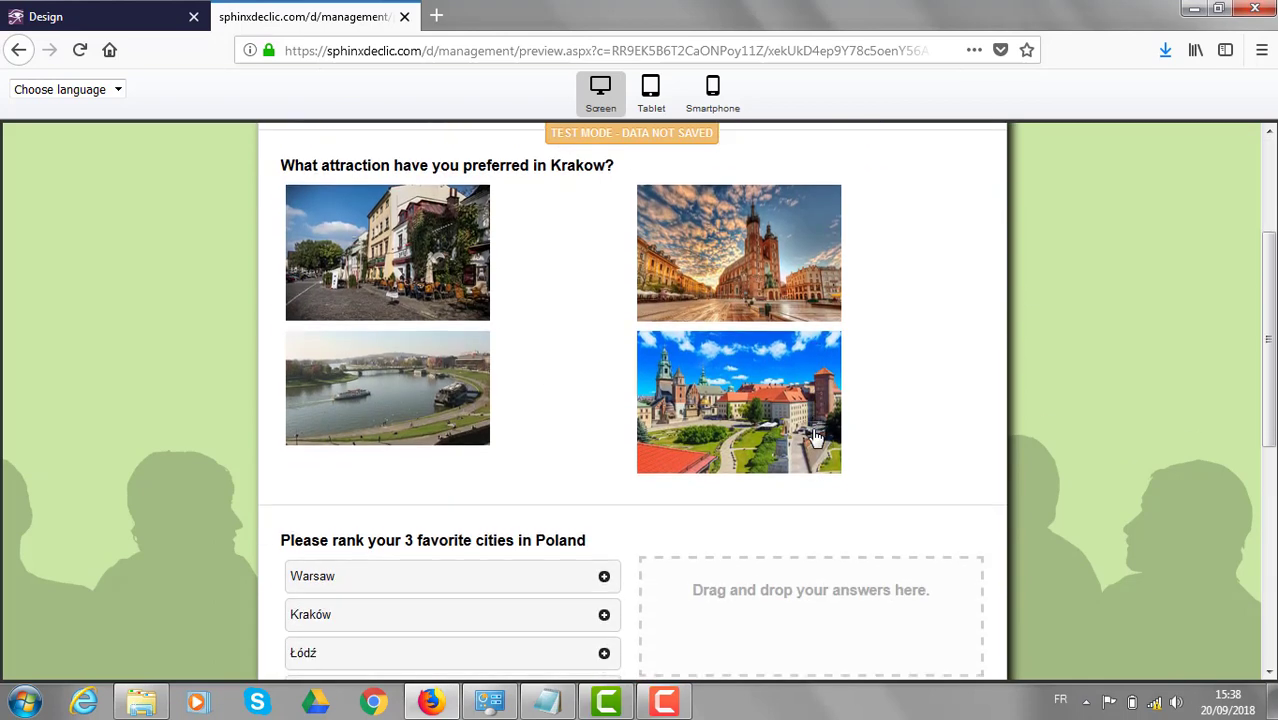
pyautogui.click(763, 415)
pyautogui.scroll(-3, 765, 420)
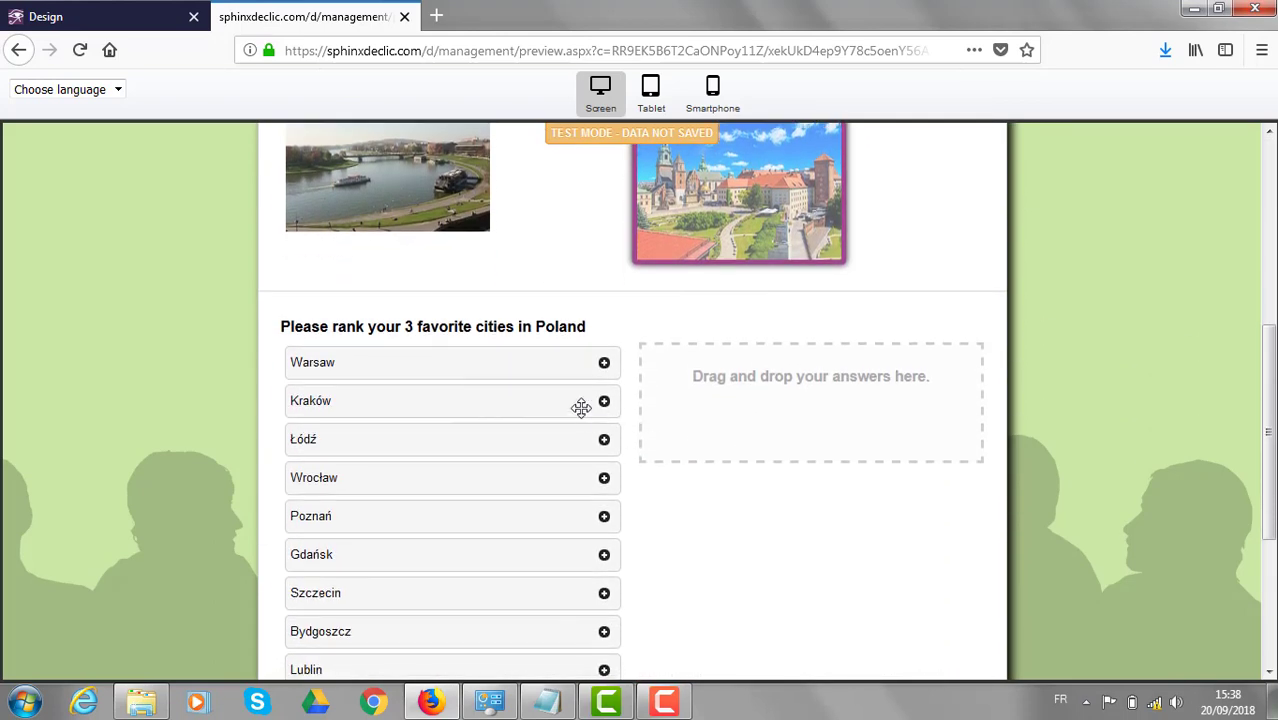
pyautogui.moveTo(579, 405); pyautogui.dragTo(727, 392)
pyautogui.click(582, 436)
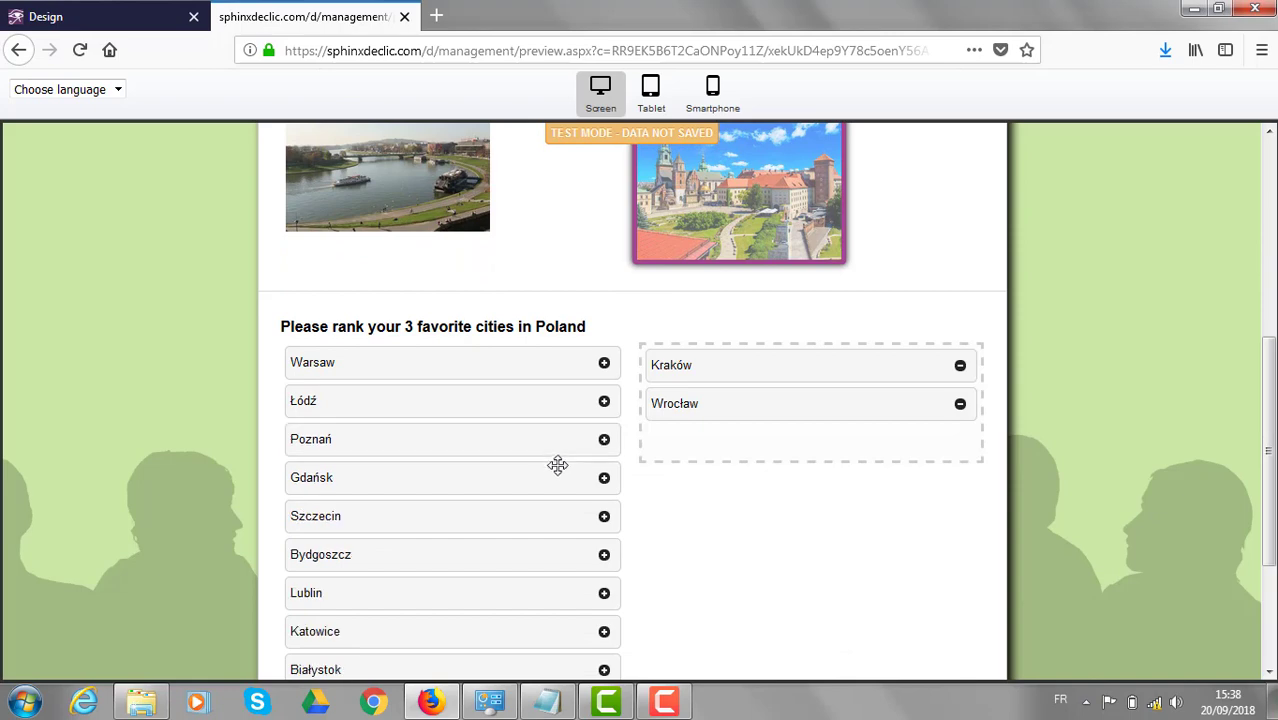
pyautogui.moveTo(556, 464); pyautogui.dragTo(747, 428)
pyautogui.scroll(-2, 747, 428)
pyautogui.click(799, 558)
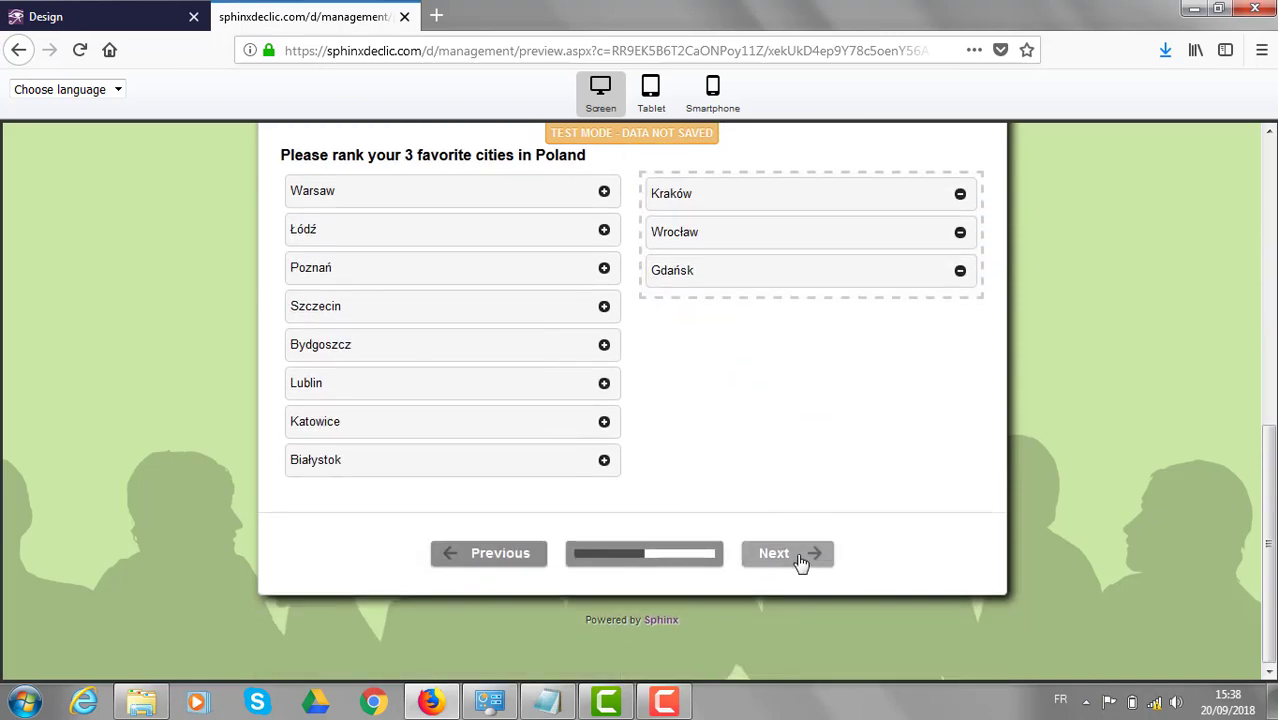
# - Rate Krakow in the test as Agree for Safe, Disagree for Beautiful and Agree for Cultural, and continue without a story
pyautogui.click(707, 310)
pyautogui.click(596, 366)
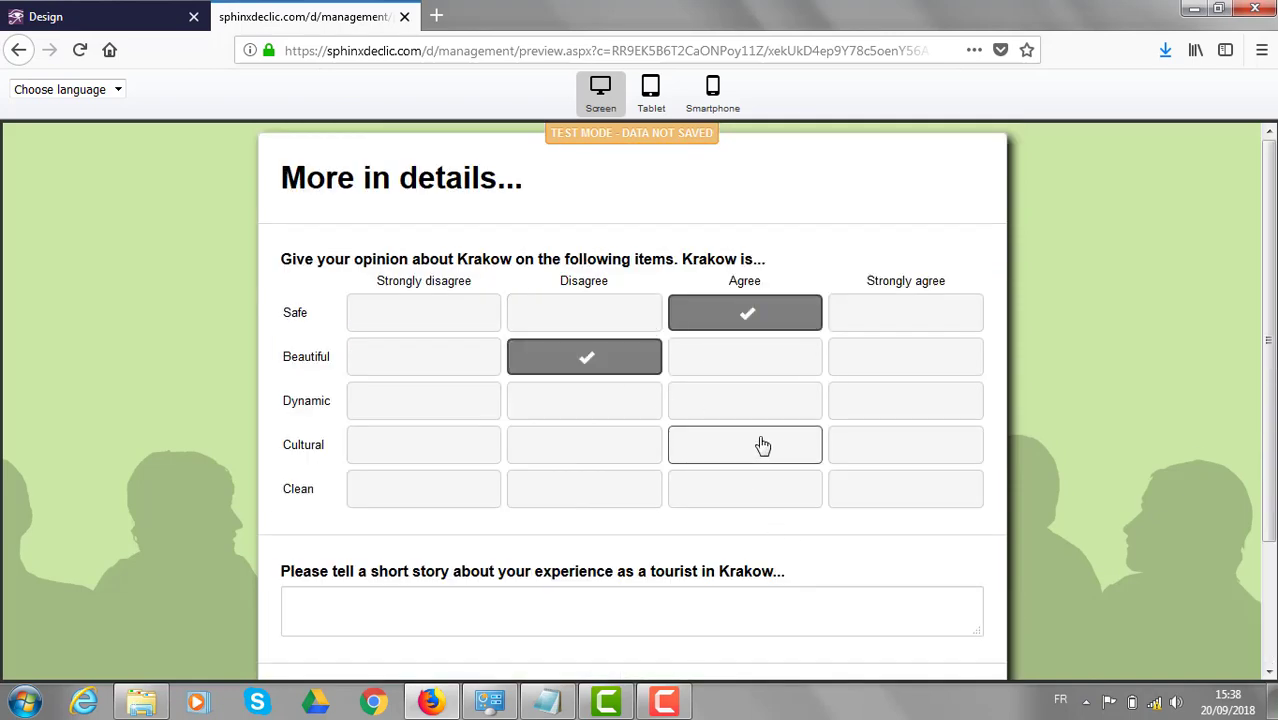
pyautogui.click(762, 442)
pyautogui.scroll(-1, 762, 445)
pyautogui.scroll(-1, 762, 445)
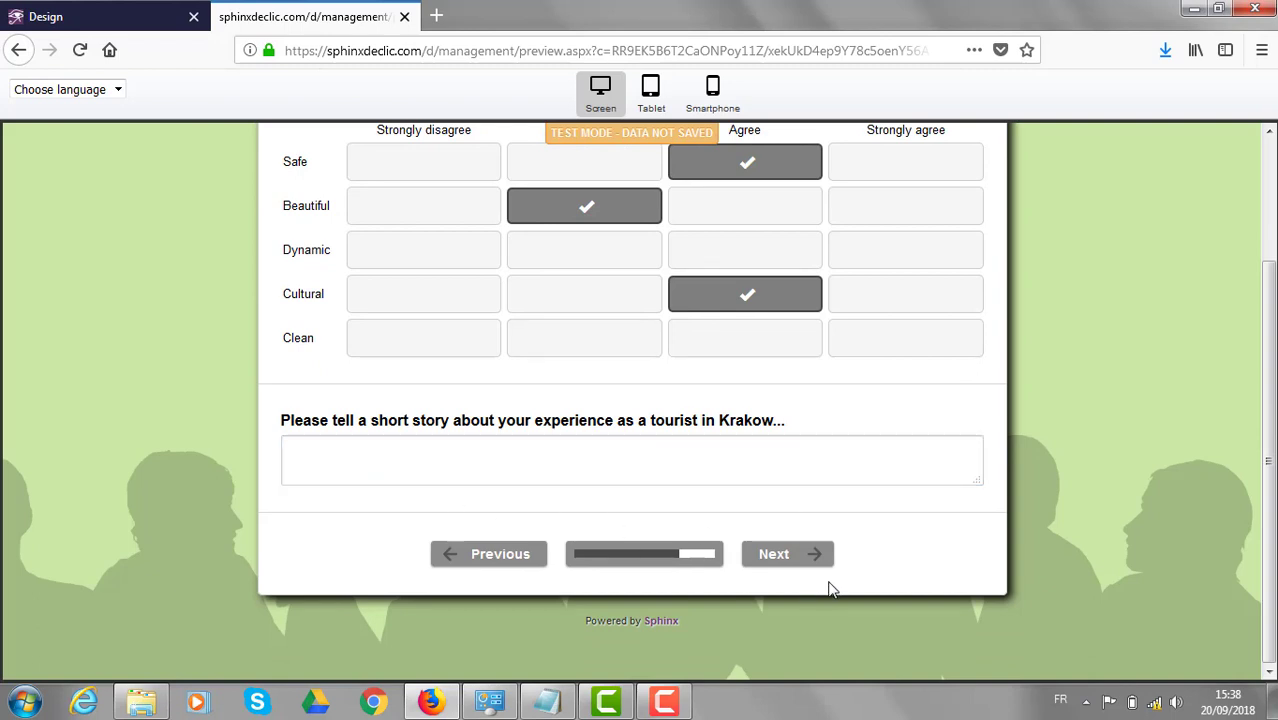
pyautogui.click(793, 562)
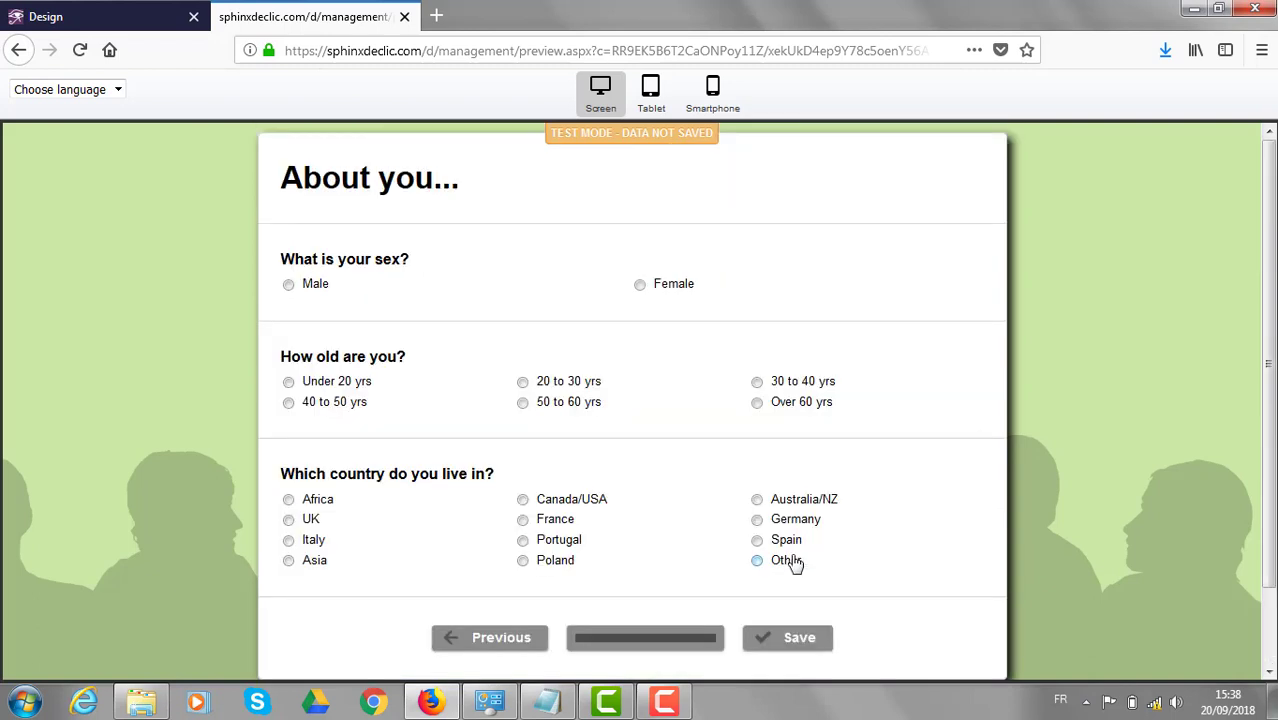
# - Complete the test's "About you..." page with Male, 50 to 60 yrs and Canada/USA, and submit the answers
pyautogui.click(332, 291)
pyautogui.click(545, 404)
pyautogui.click(557, 505)
pyautogui.click(787, 640)
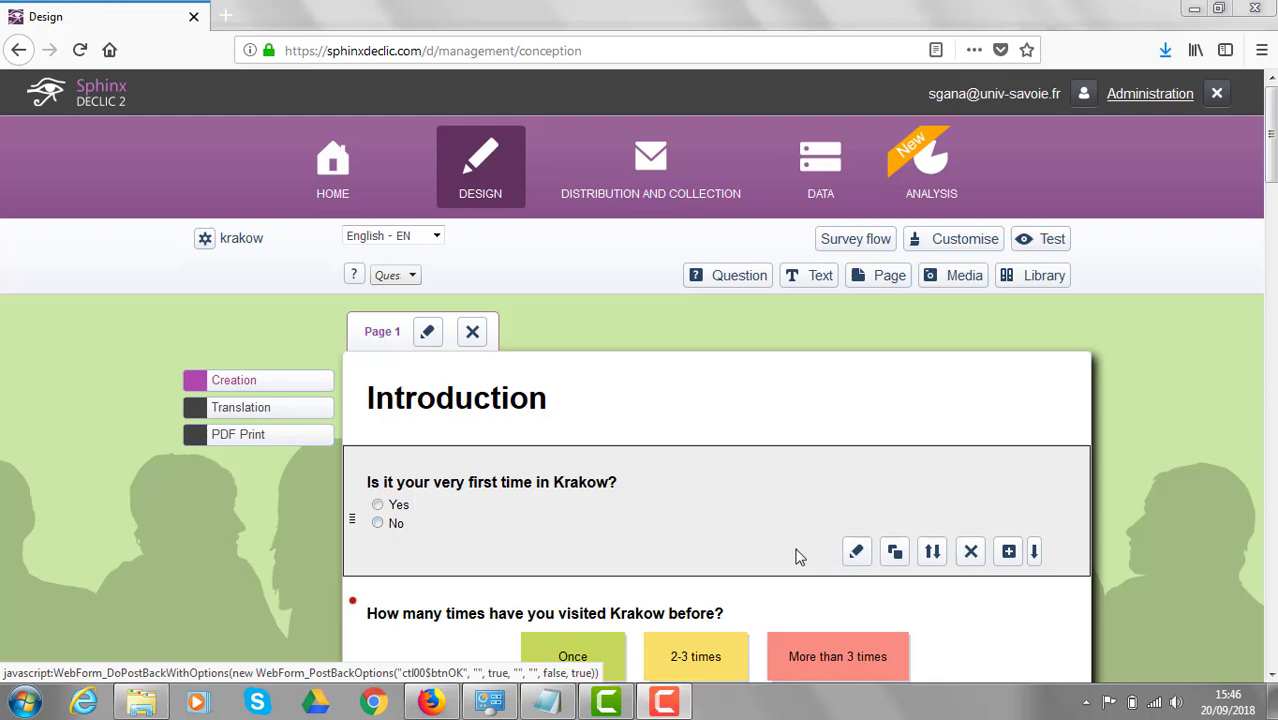
# - Make the response to "Is it your very first time in Krakow?" mandatory and save the question
pyautogui.click(855, 556)
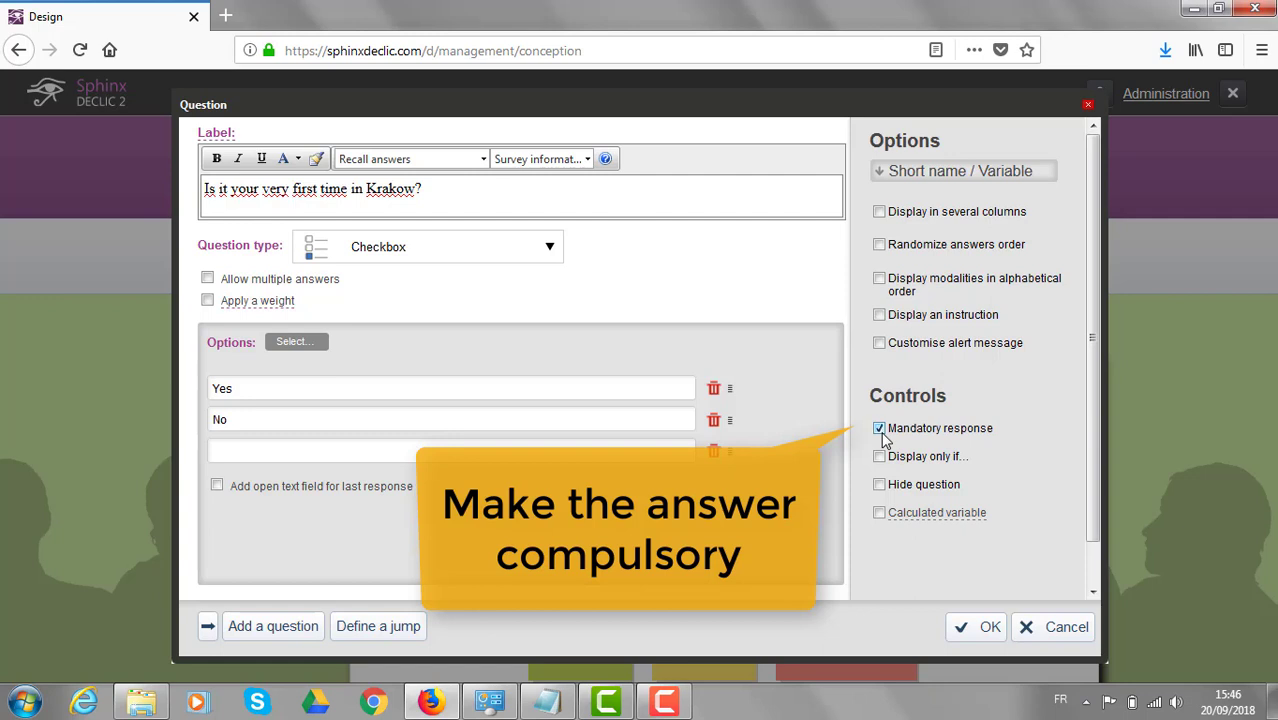
pyautogui.click(990, 628)
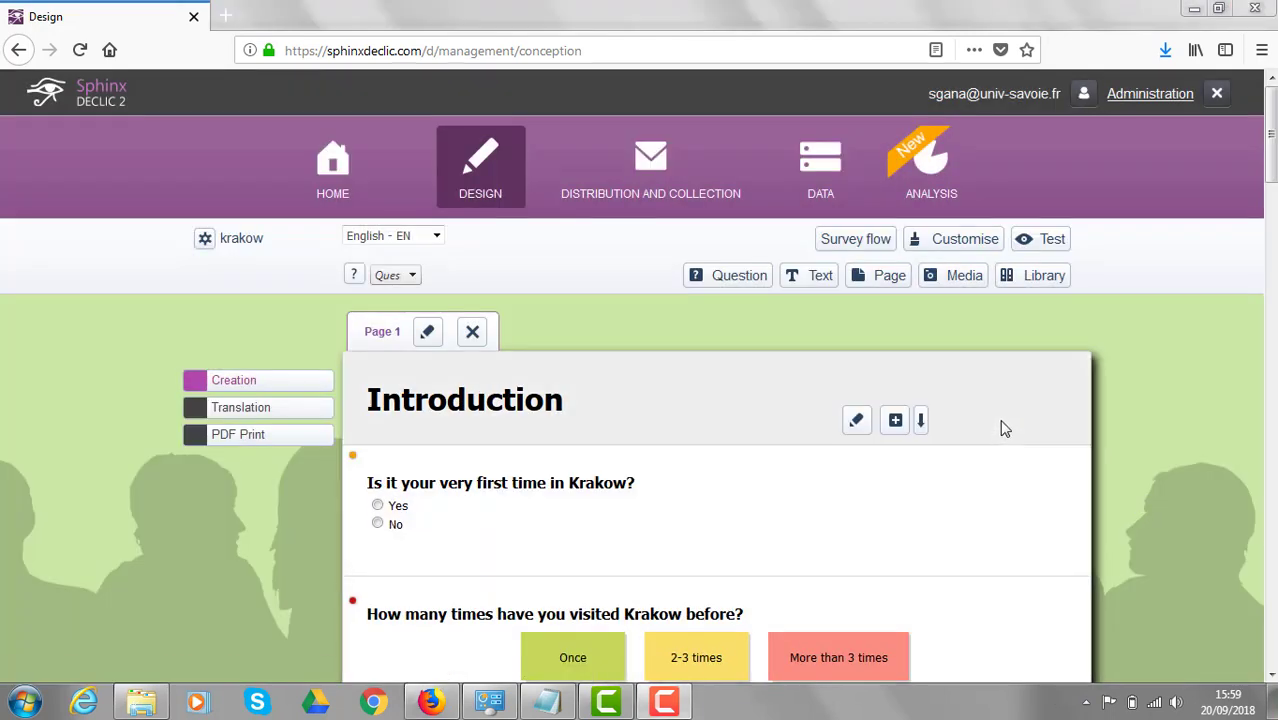
# - Customise the survey theme with the gallery photo of the church square as background image, check the text styles and apply the theme
pyautogui.click(957, 246)
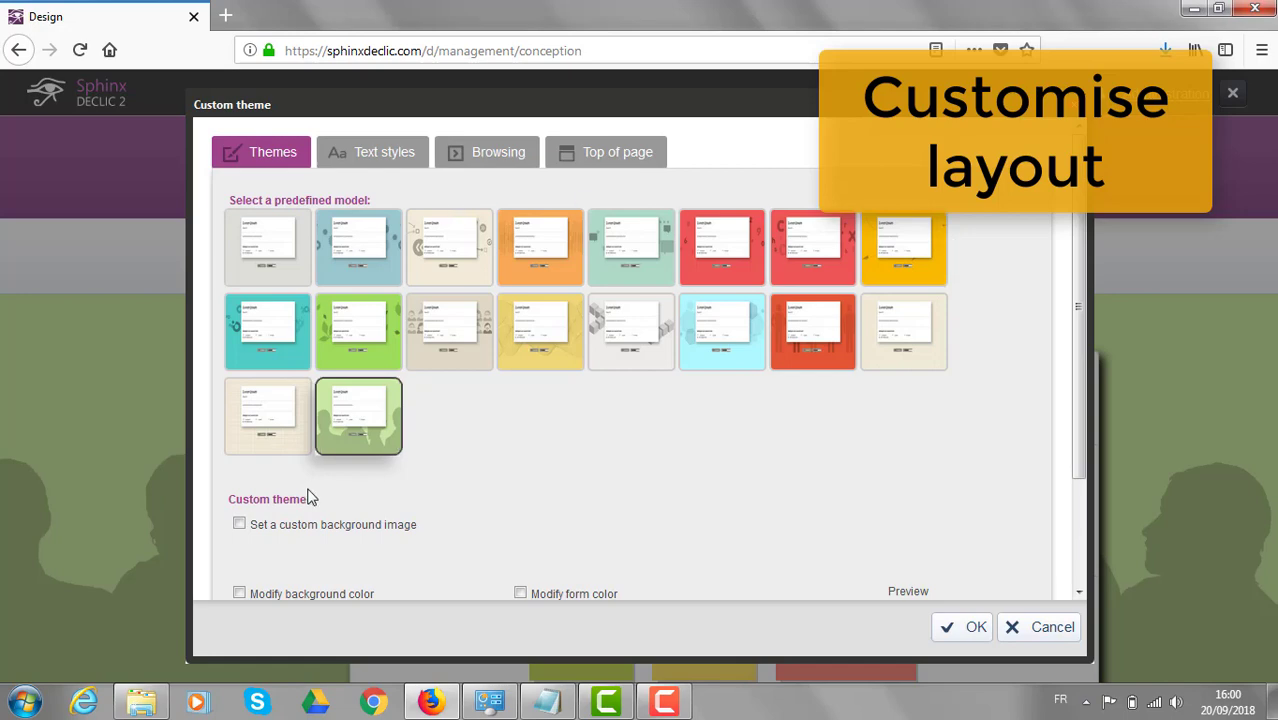
pyautogui.click(240, 524)
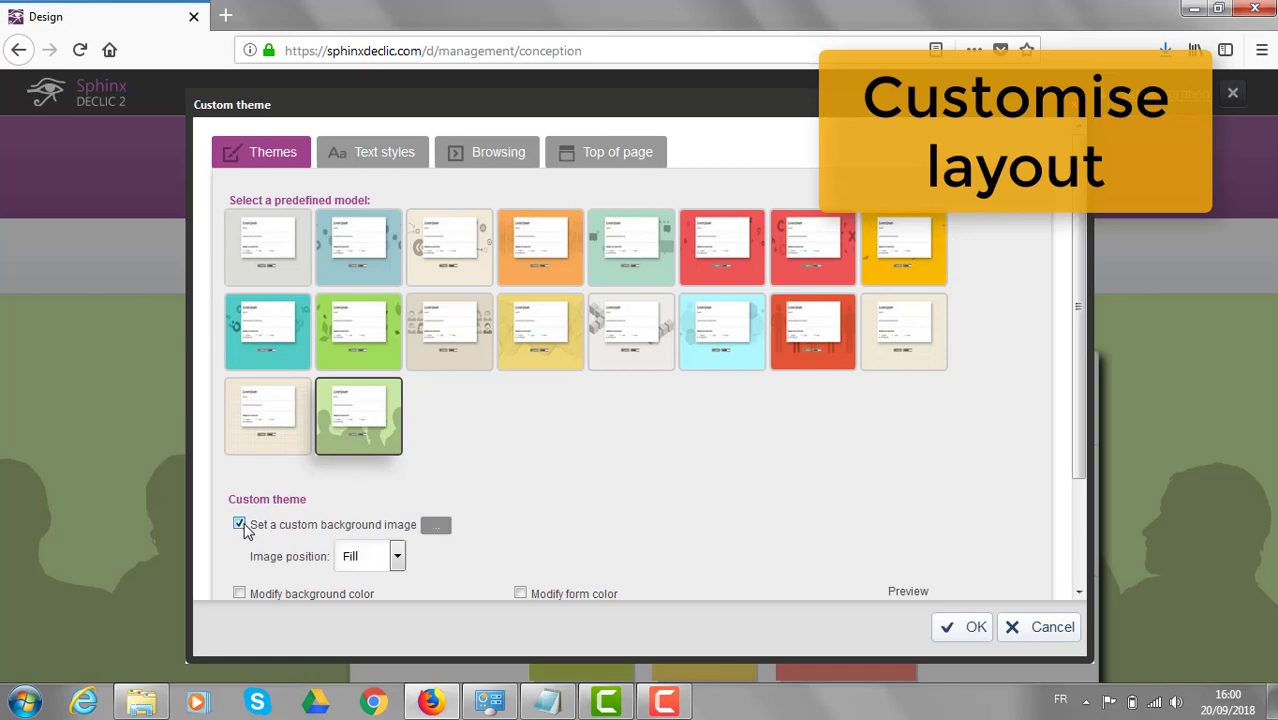
pyautogui.click(437, 534)
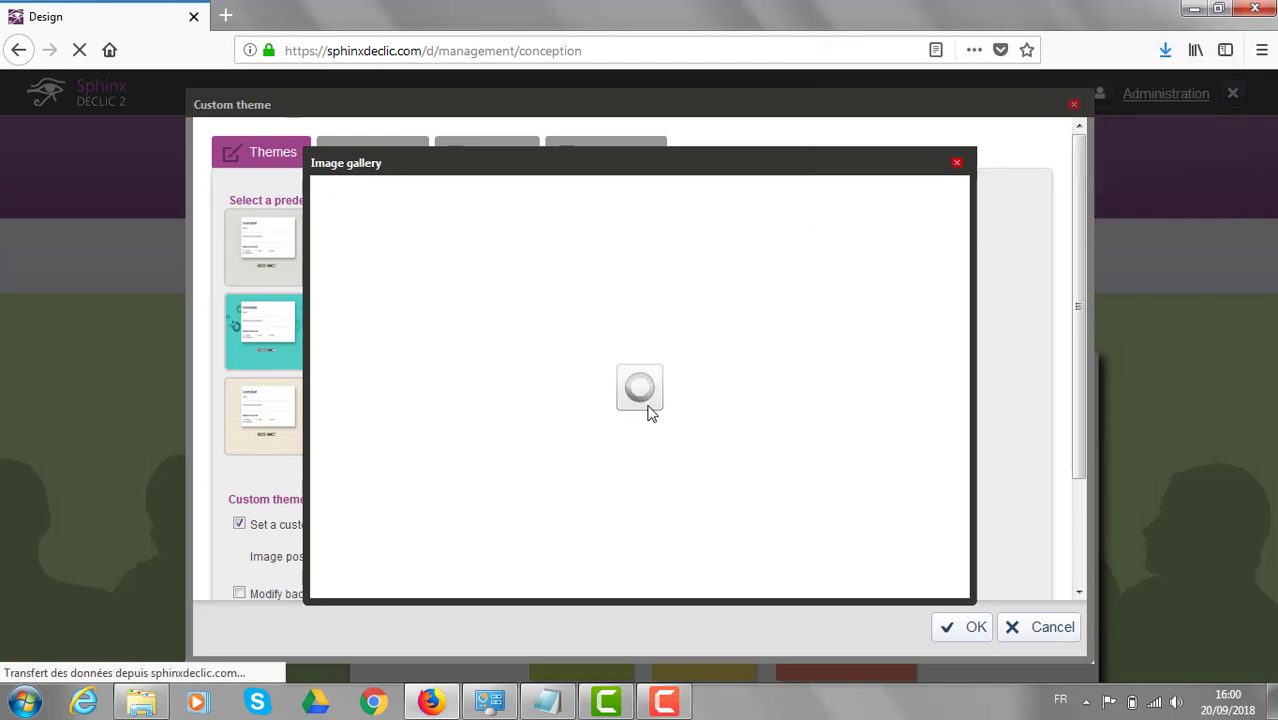
pyautogui.scroll(-5, 650, 412)
pyautogui.scroll(-5, 650, 410)
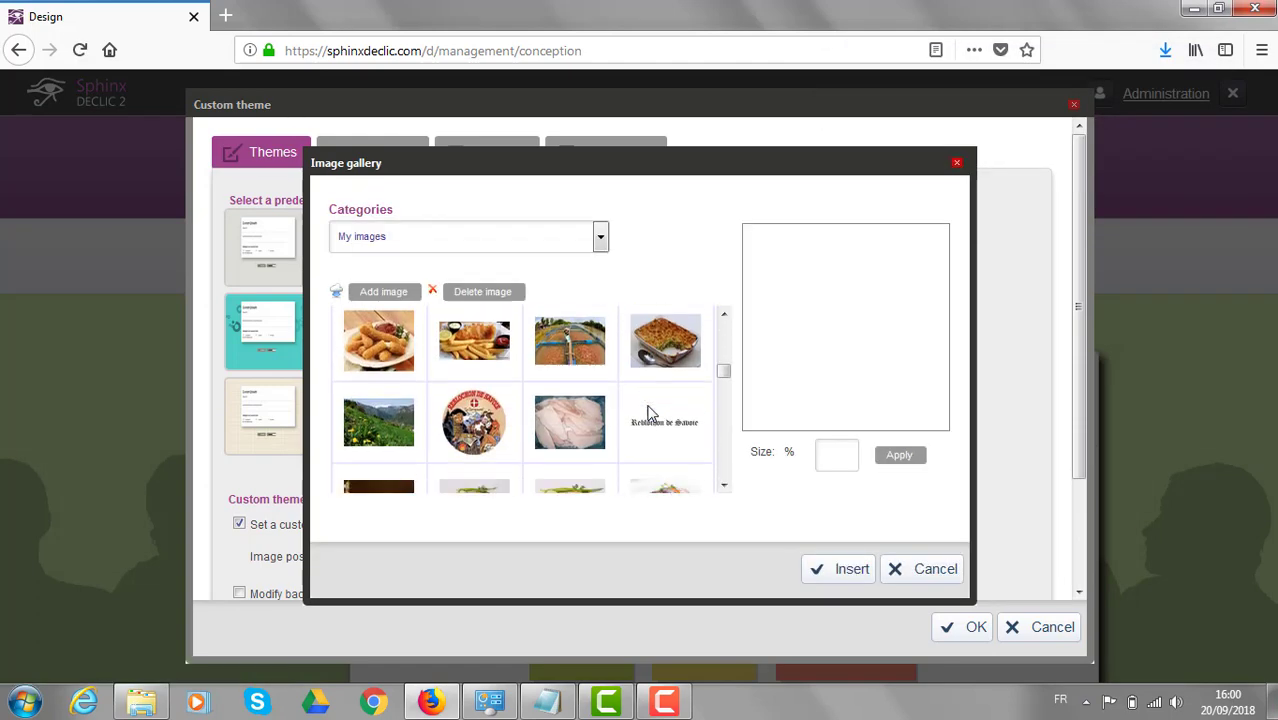
pyautogui.click(570, 378)
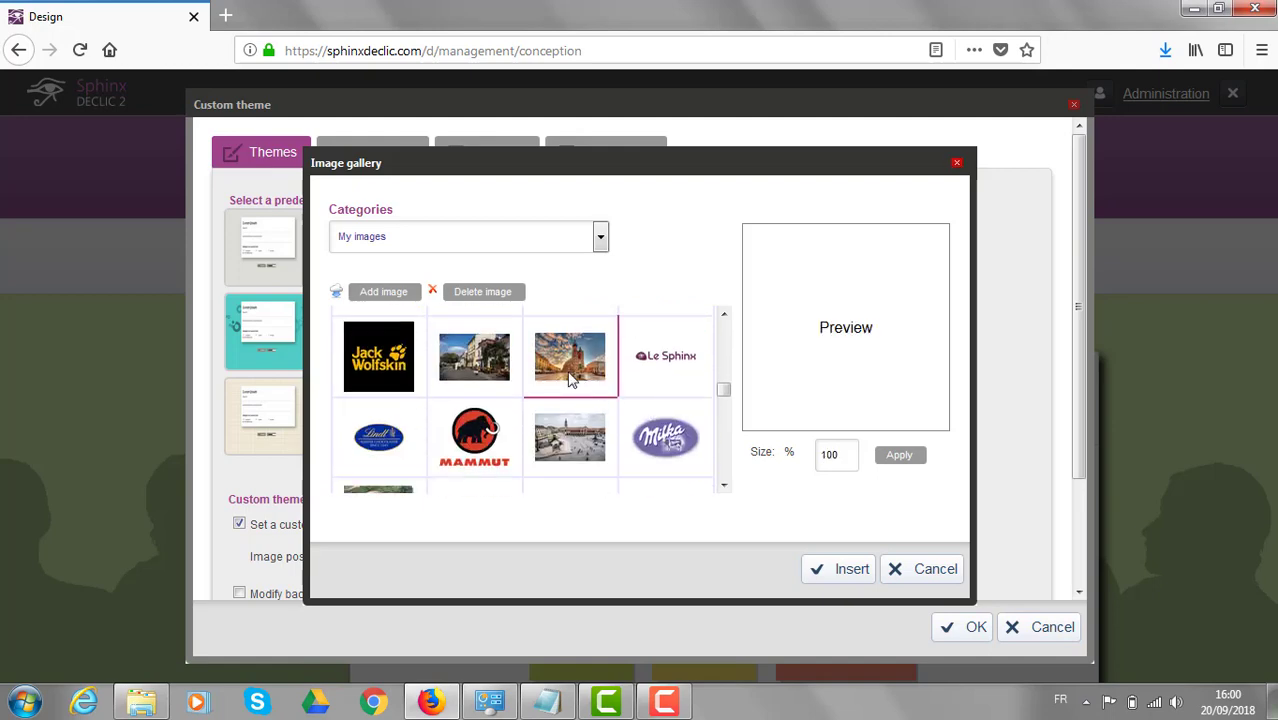
pyautogui.click(840, 570)
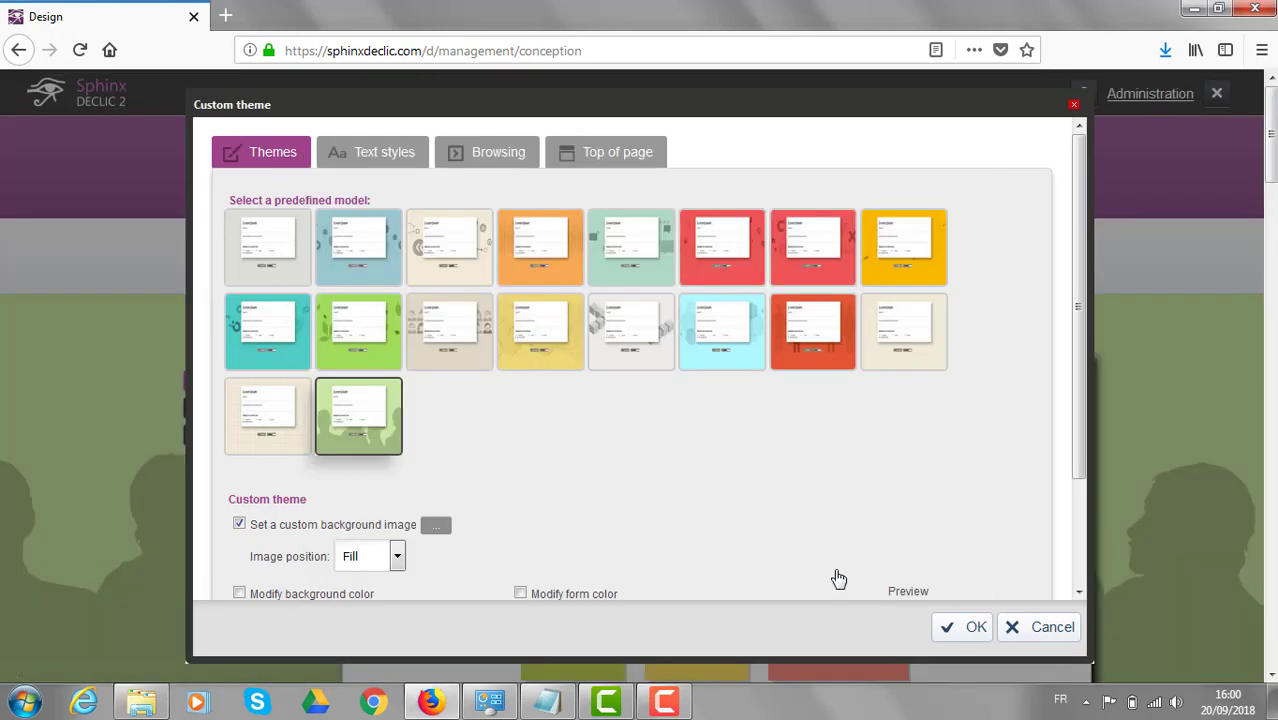
pyautogui.click(378, 168)
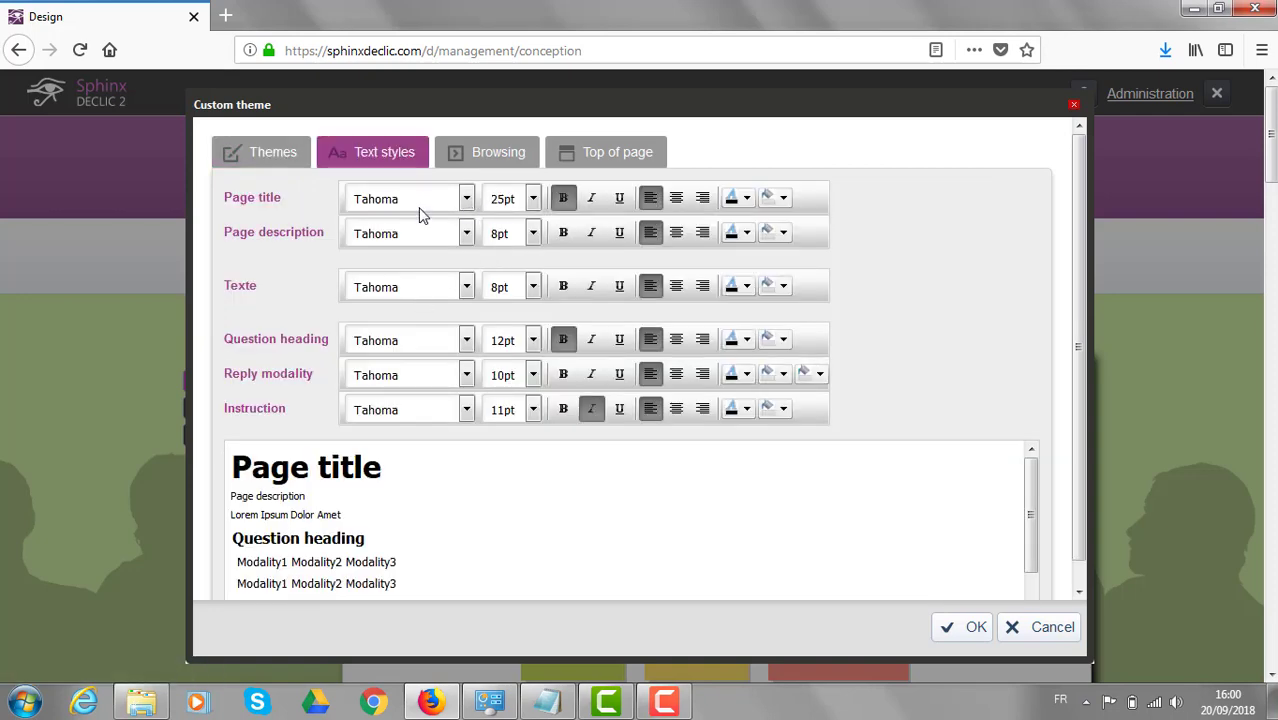
pyautogui.click(968, 634)
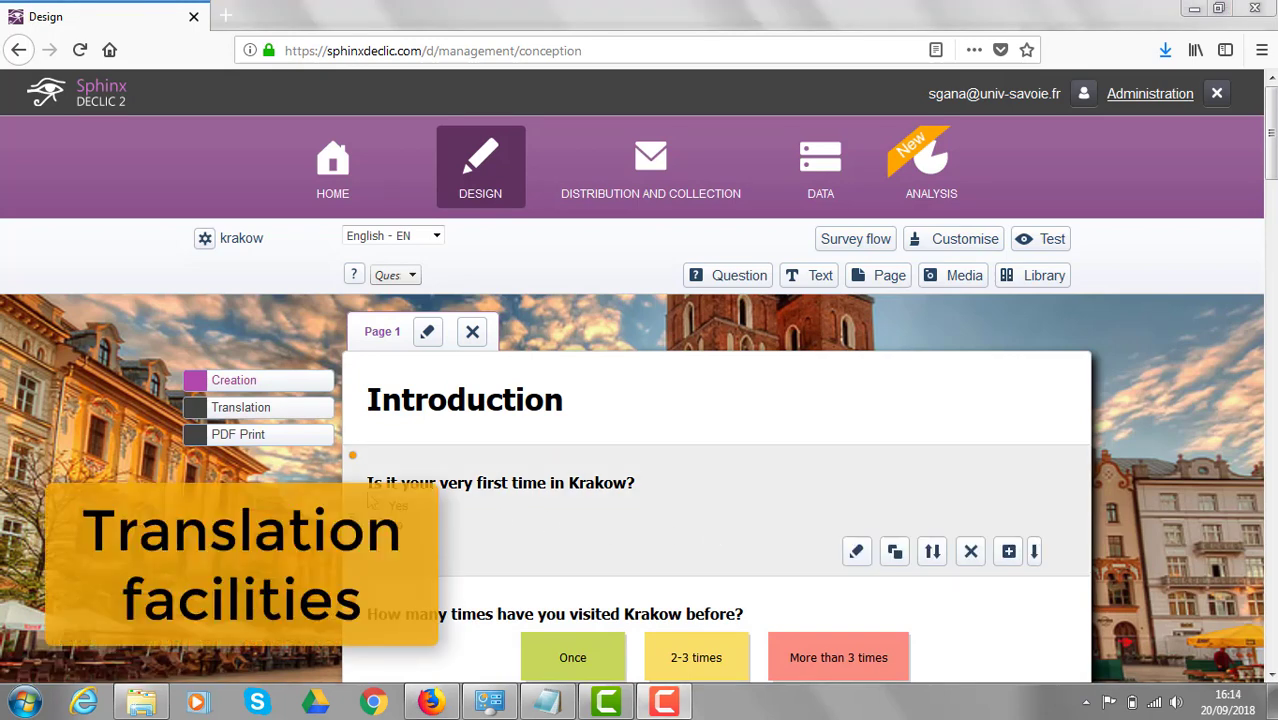
# - Machine-translate the survey from English to French and review the translated texts
pyautogui.click(261, 410)
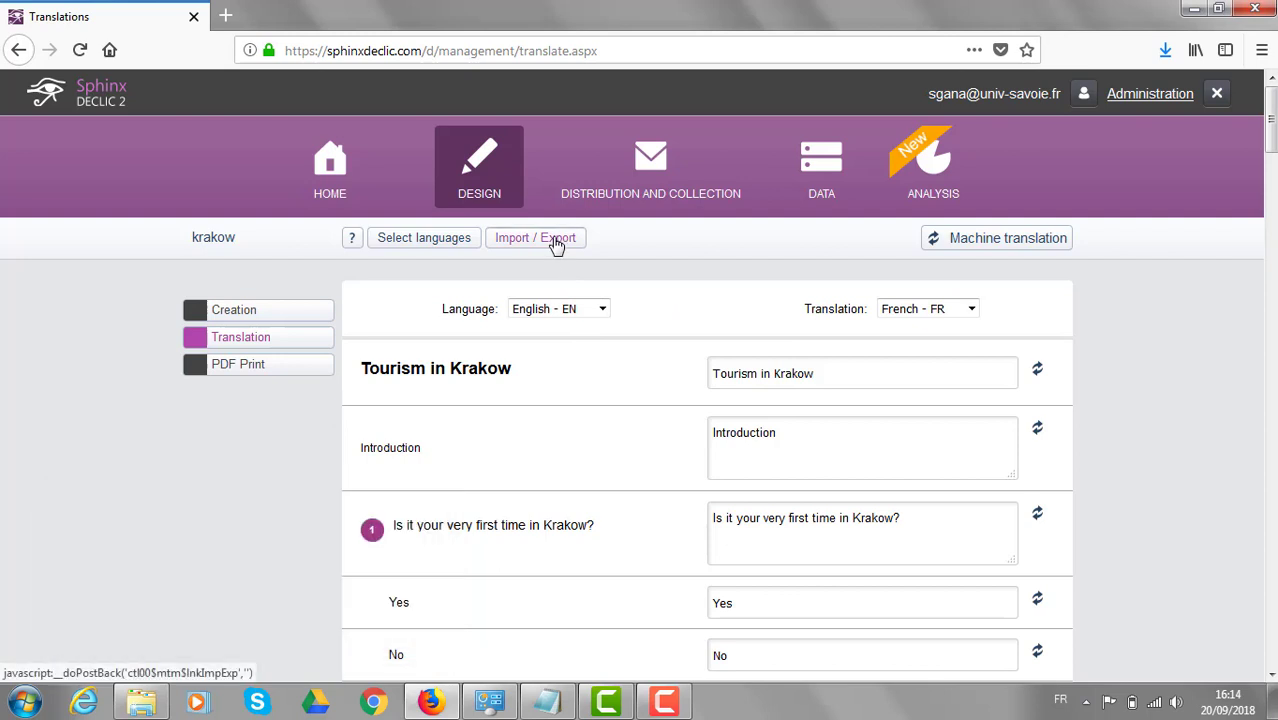
pyautogui.click(1005, 240)
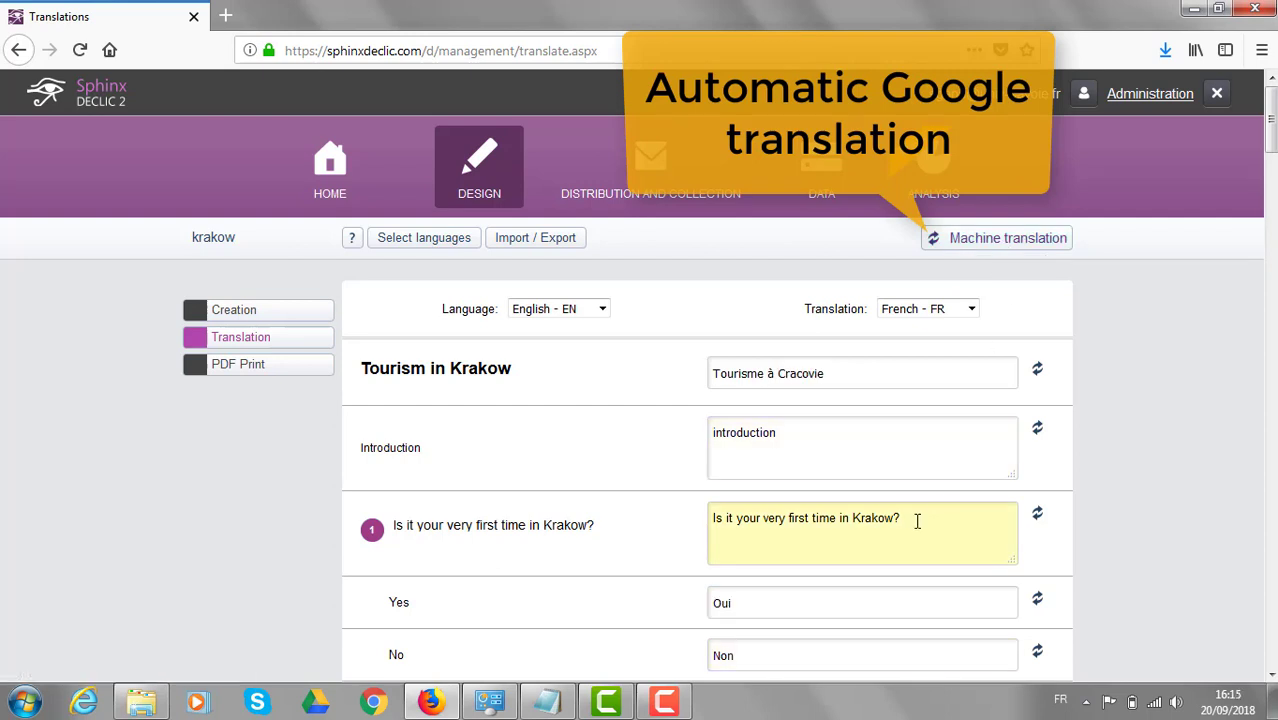
pyautogui.scroll(-5, 917, 521)
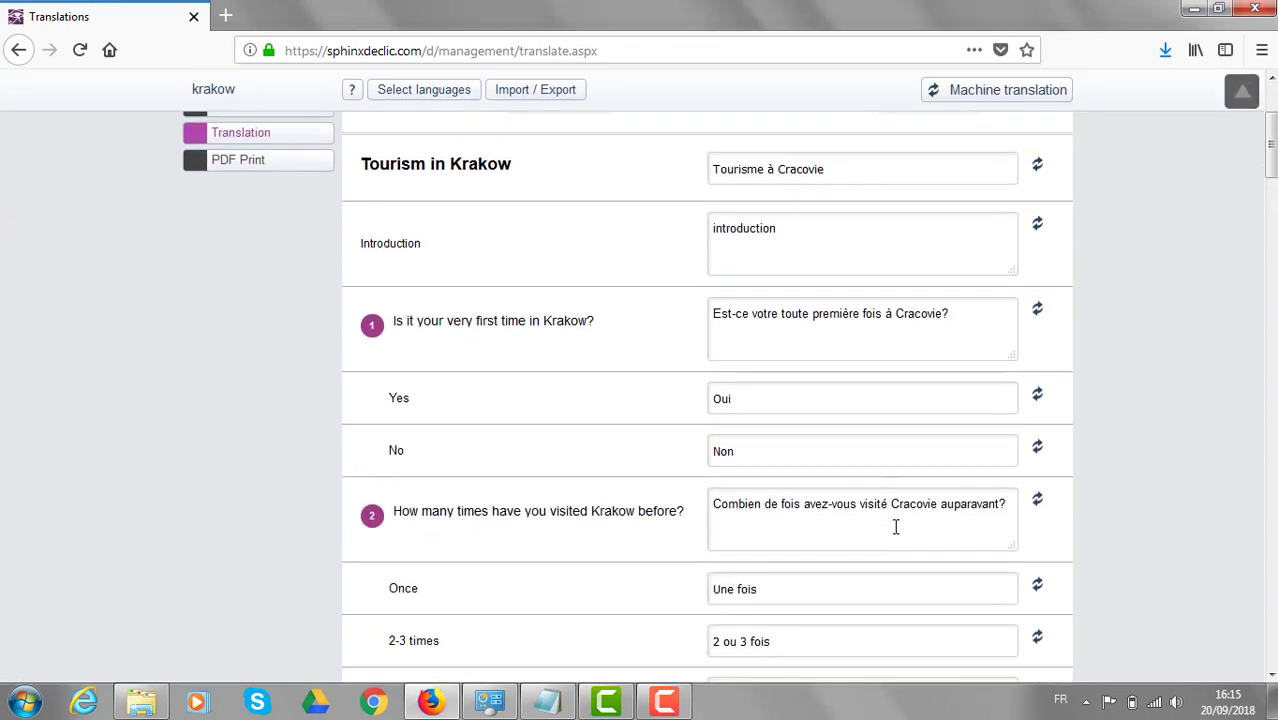
pyautogui.scroll(-2, 896, 526)
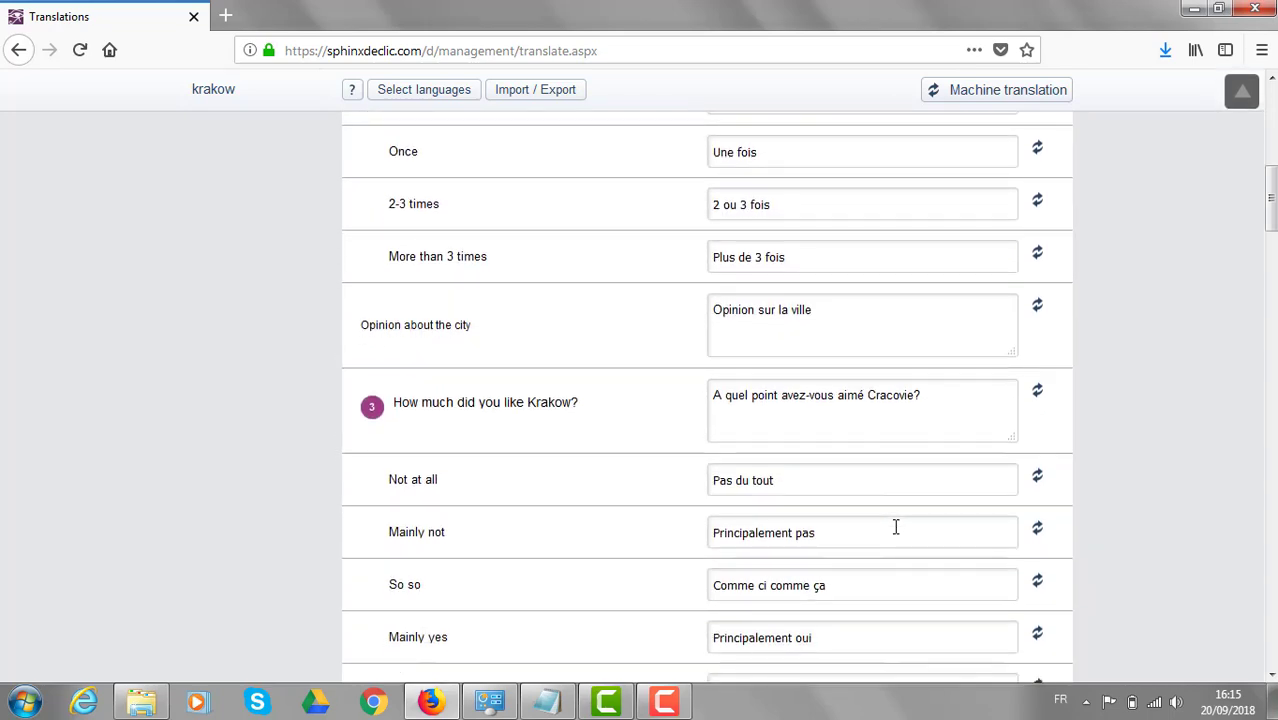
pyautogui.scroll(8, 896, 527)
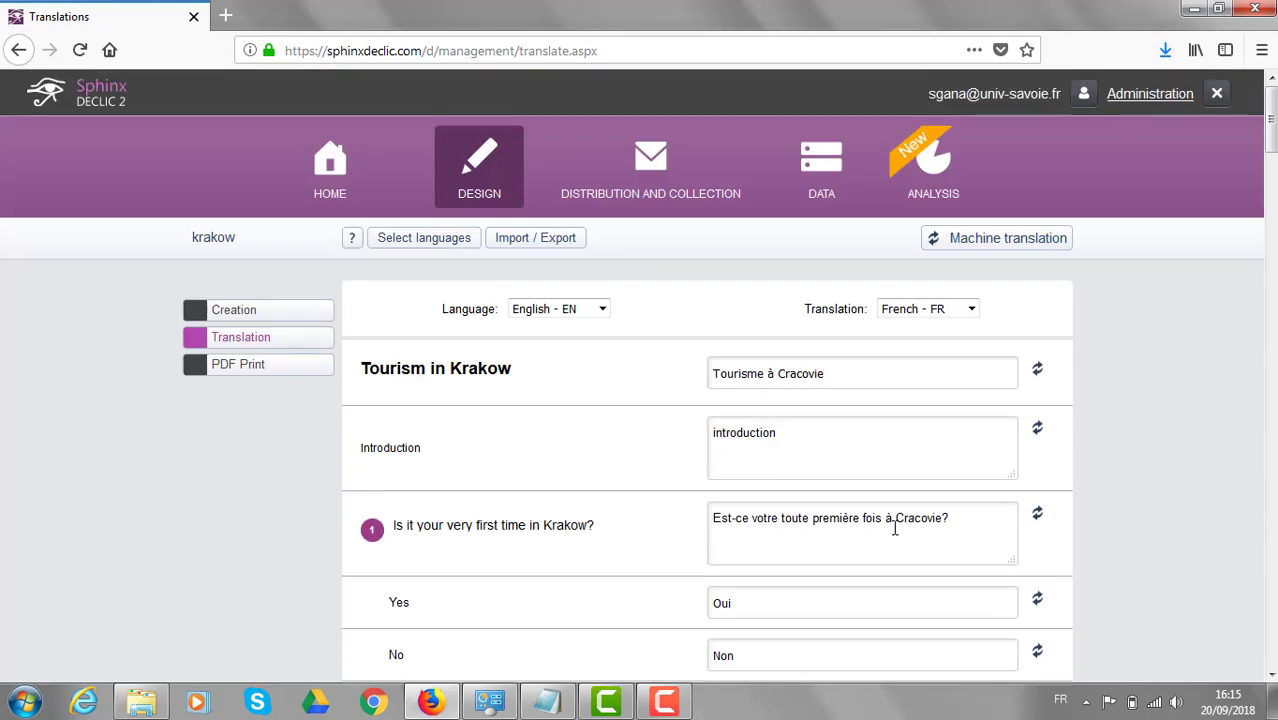
# - Delete the word "première" from the French translation of the first question
pyautogui.doubleClick(836, 519)
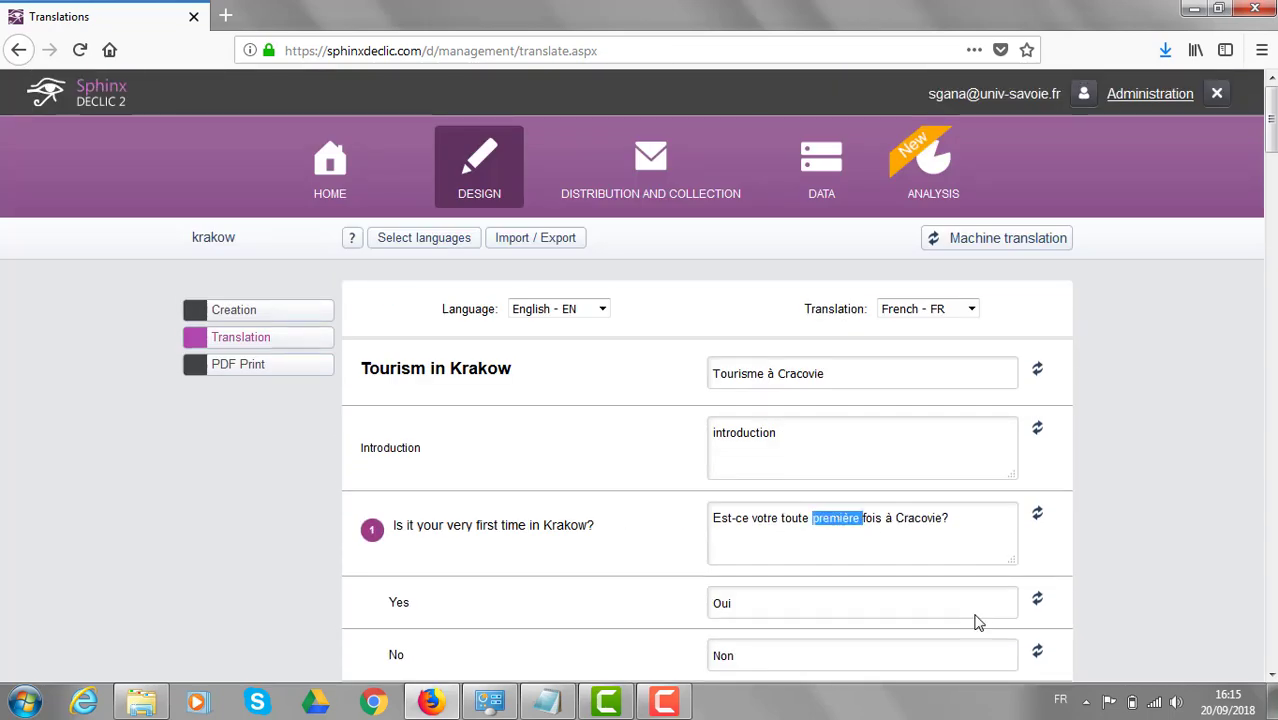
pyautogui.press('Delete')
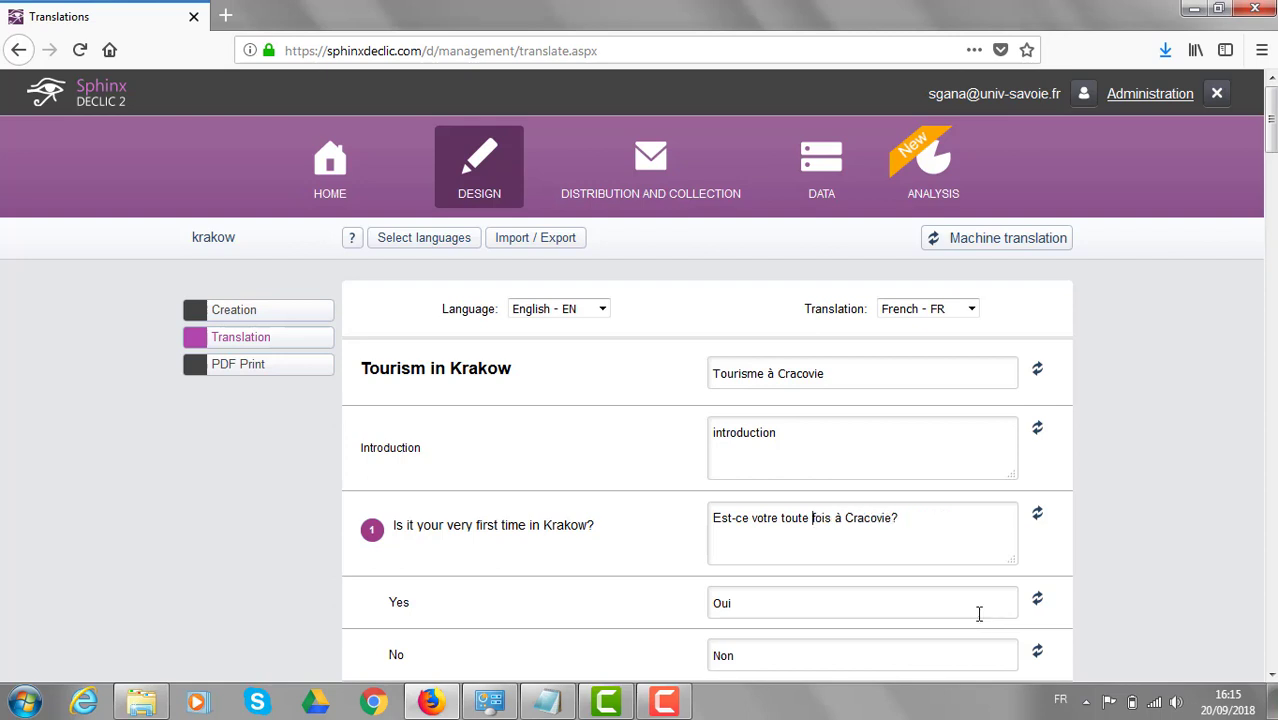
# - Return to the survey's creation page, switch its display language to French - FR and review the translated questions
pyautogui.click(236, 313)
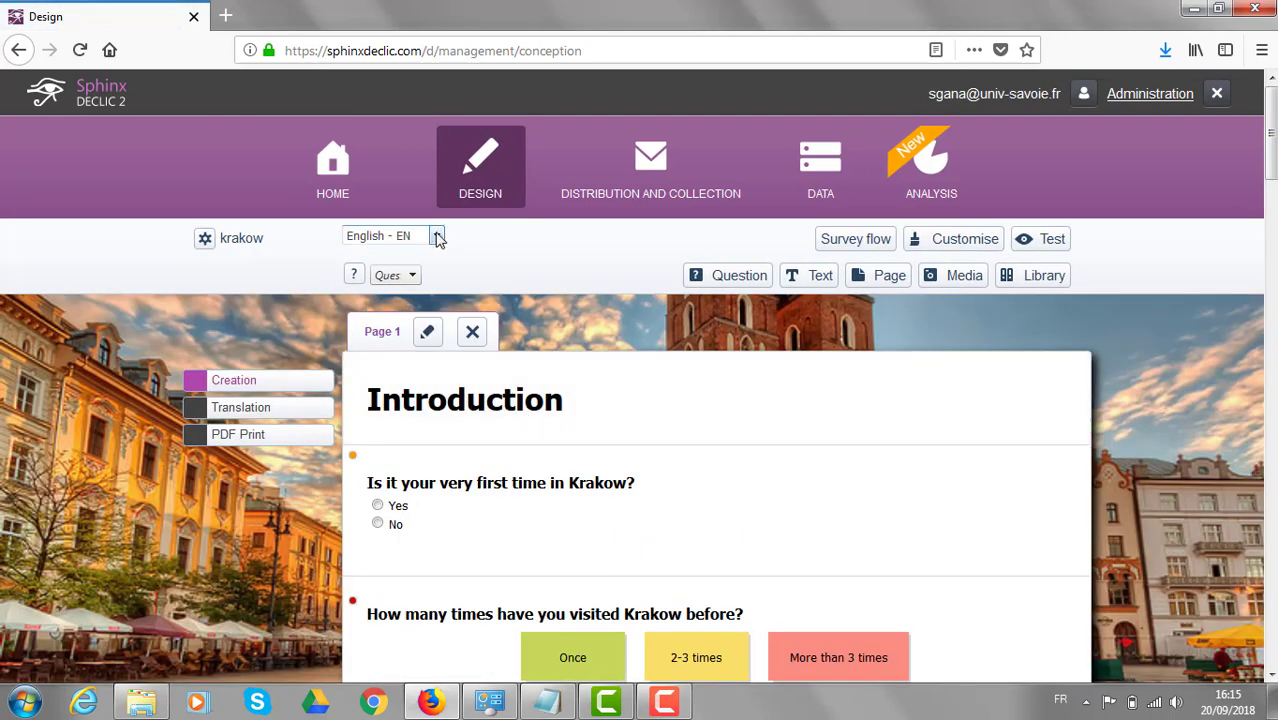
pyautogui.click(437, 236)
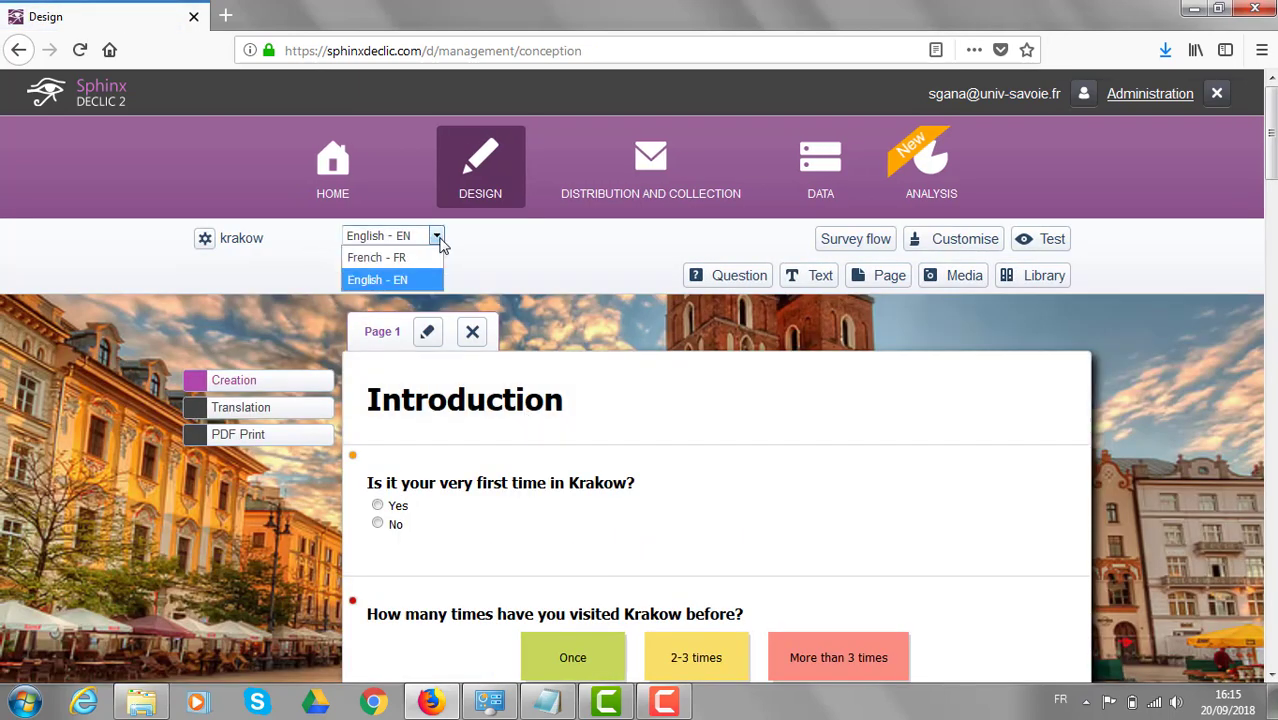
pyautogui.click(420, 254)
pyautogui.scroll(-3, 631, 528)
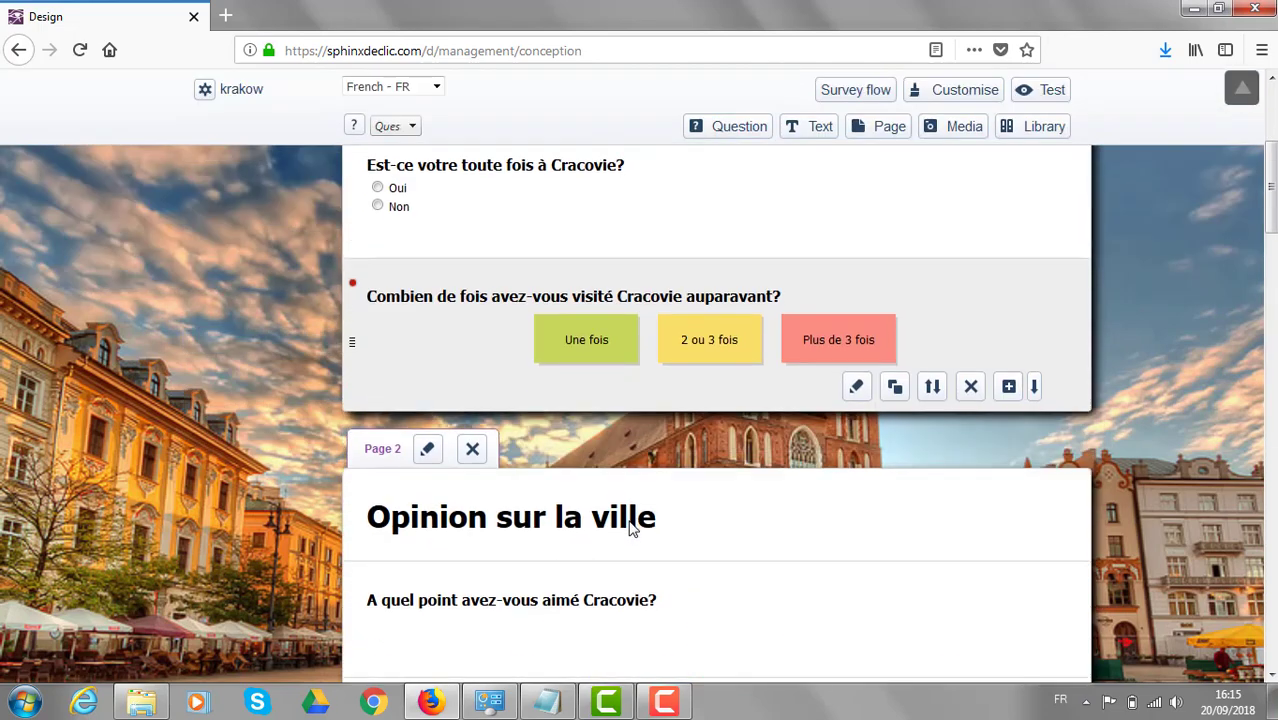
pyautogui.scroll(3, 631, 528)
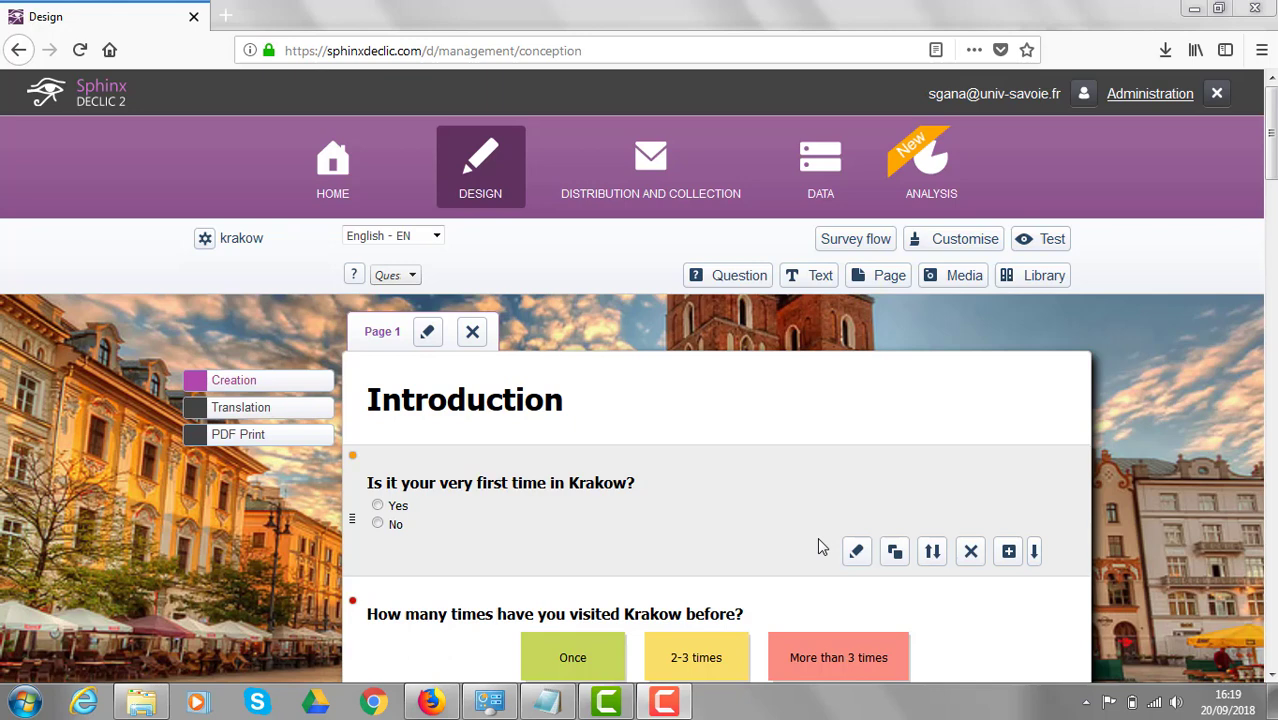
# - View the survey's PDF print options and locate its web link in the distribution and collection settings
pyautogui.click(246, 438)
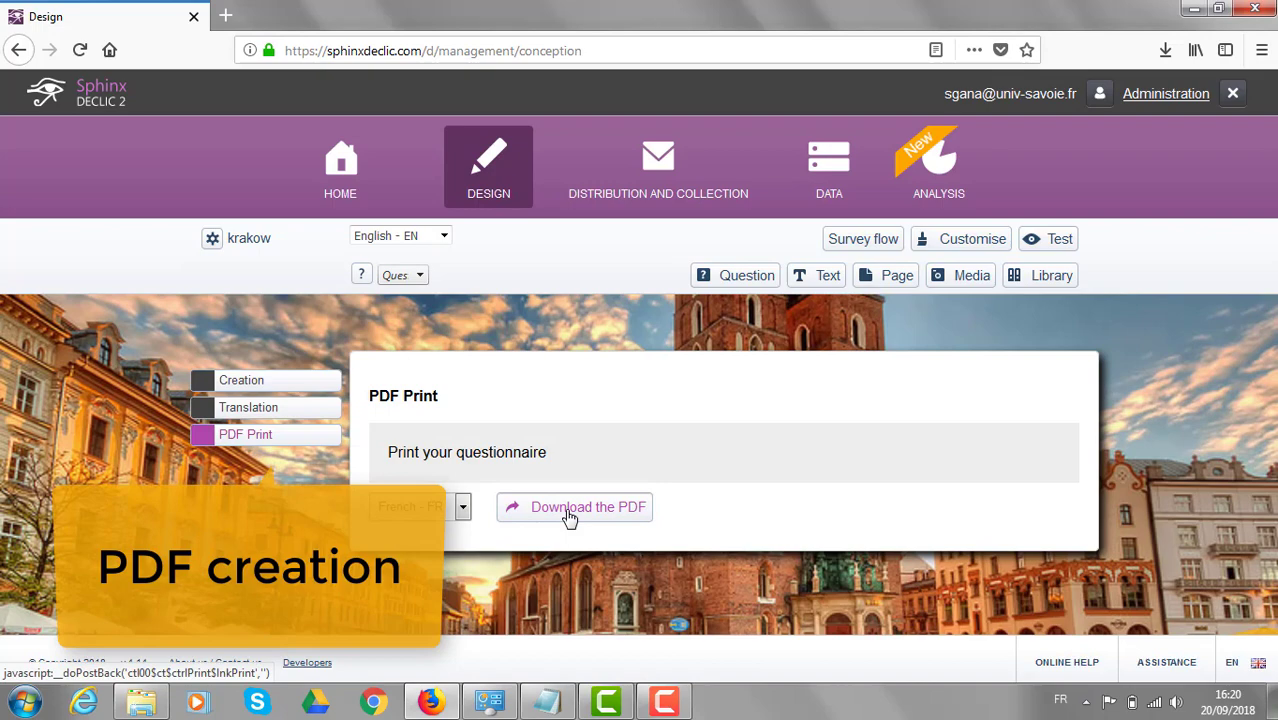
pyautogui.click(667, 195)
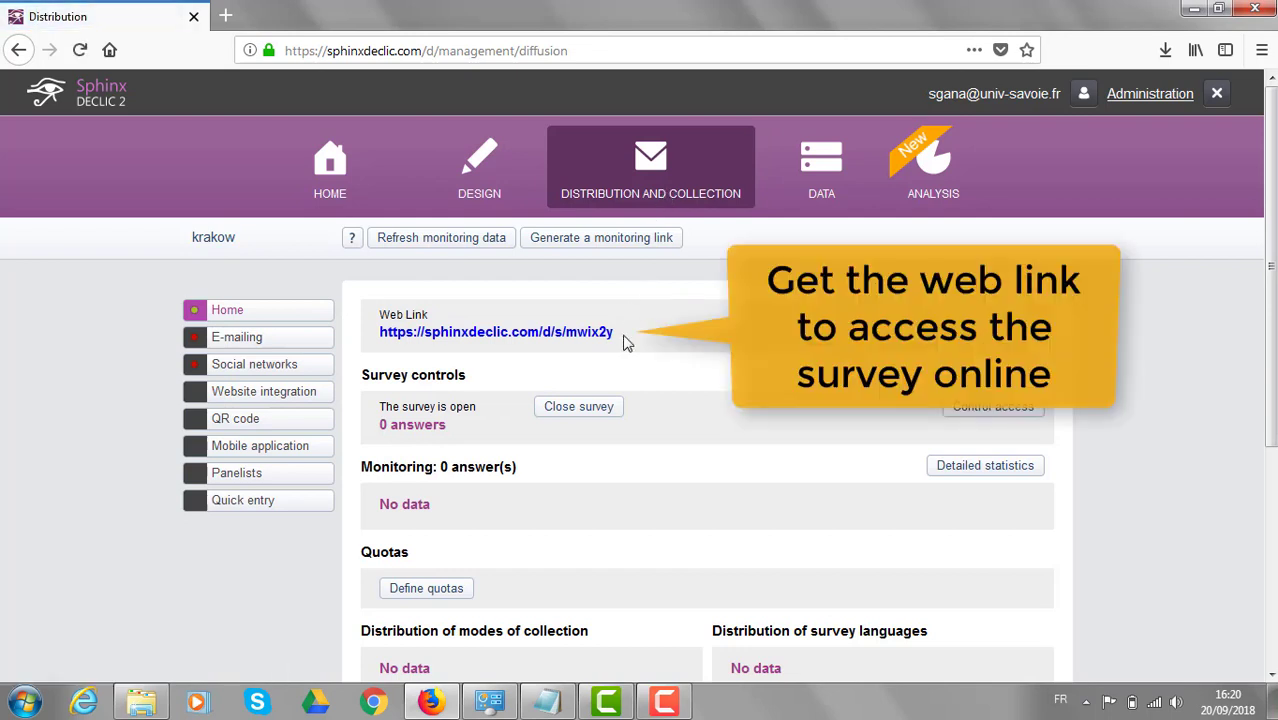
pyautogui.moveTo(615, 334); pyautogui.dragTo(379, 335)
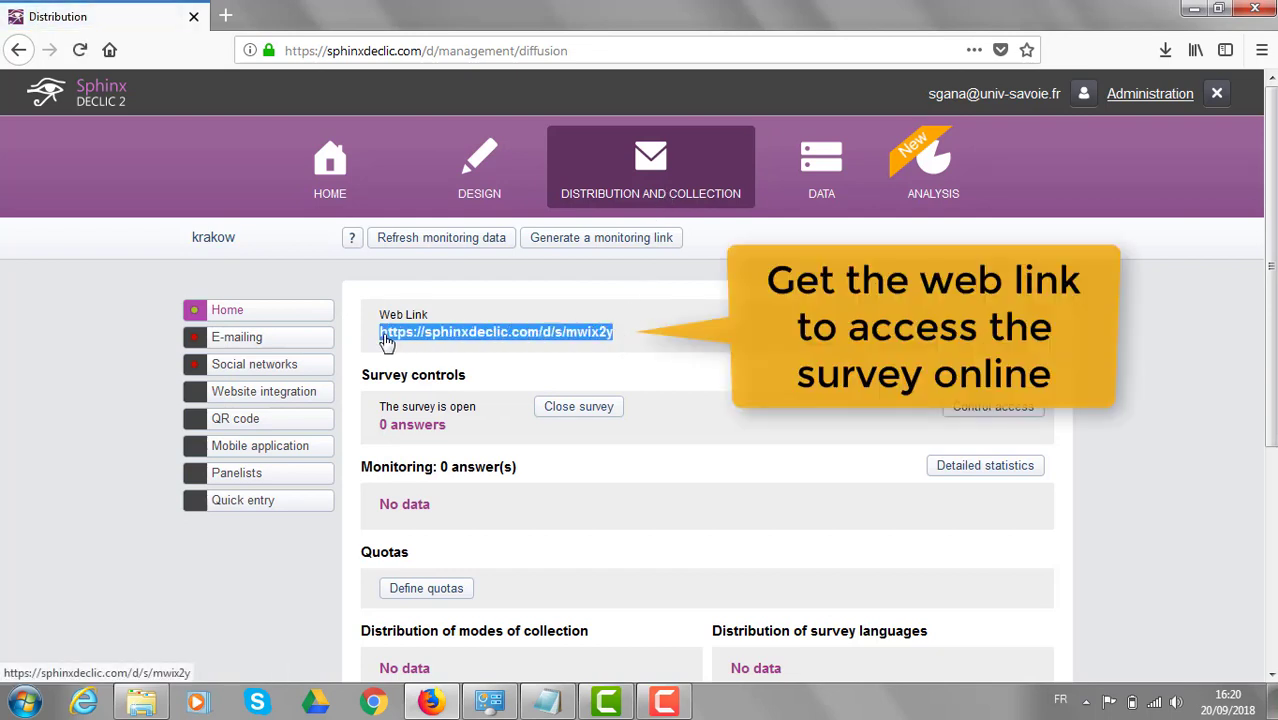
pyautogui.click(667, 349)
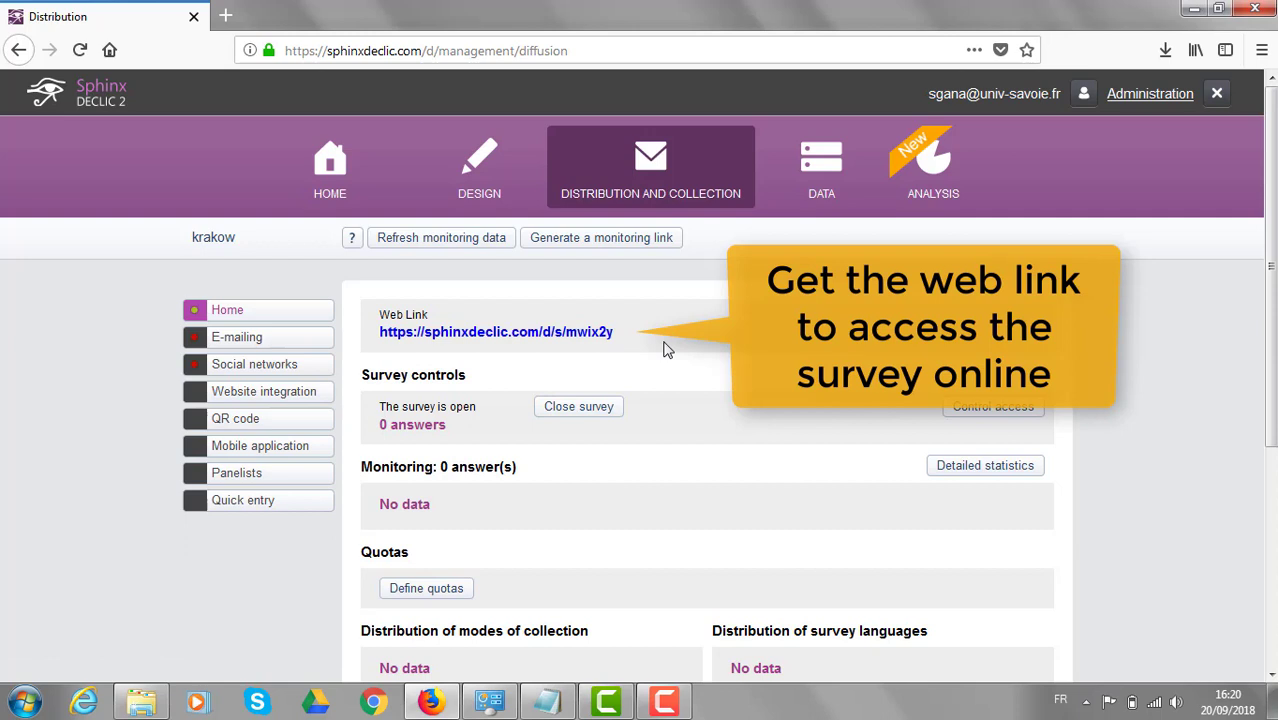